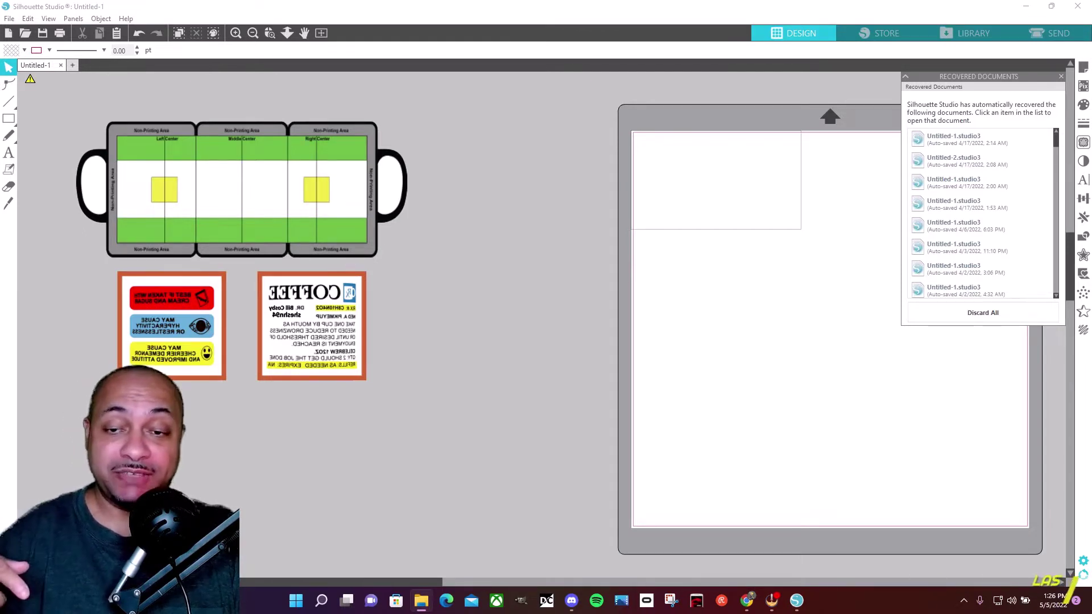
# Step: Scale the butterfly to about 9.54 in wide, and place the hearts image on the page's lower right at about 5.01 in wide
pyautogui.click(9, 203)
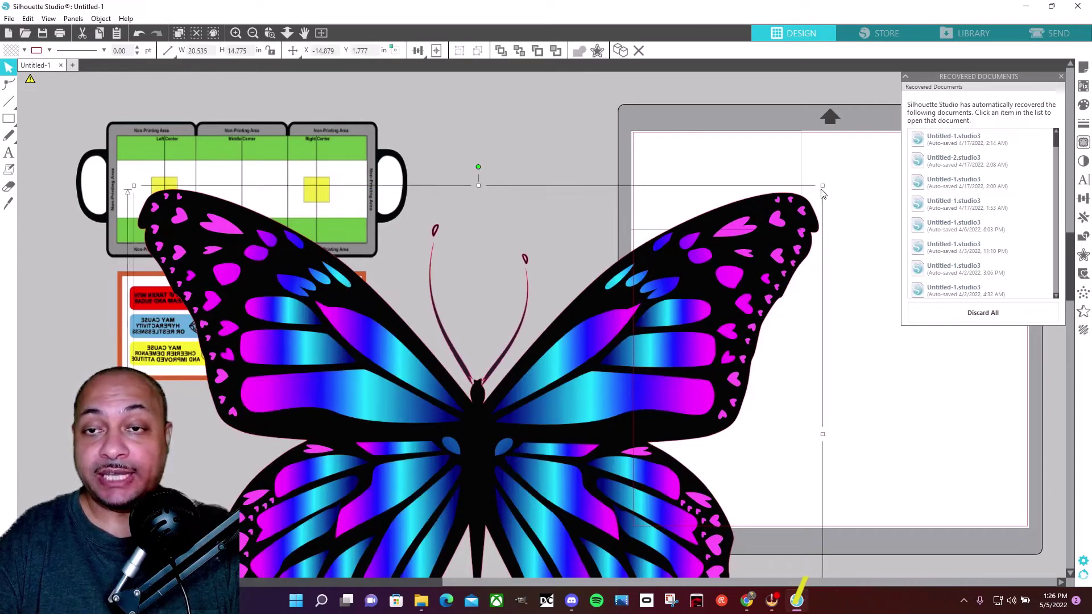
pyautogui.moveTo(823, 193); pyautogui.dragTo(482, 476)
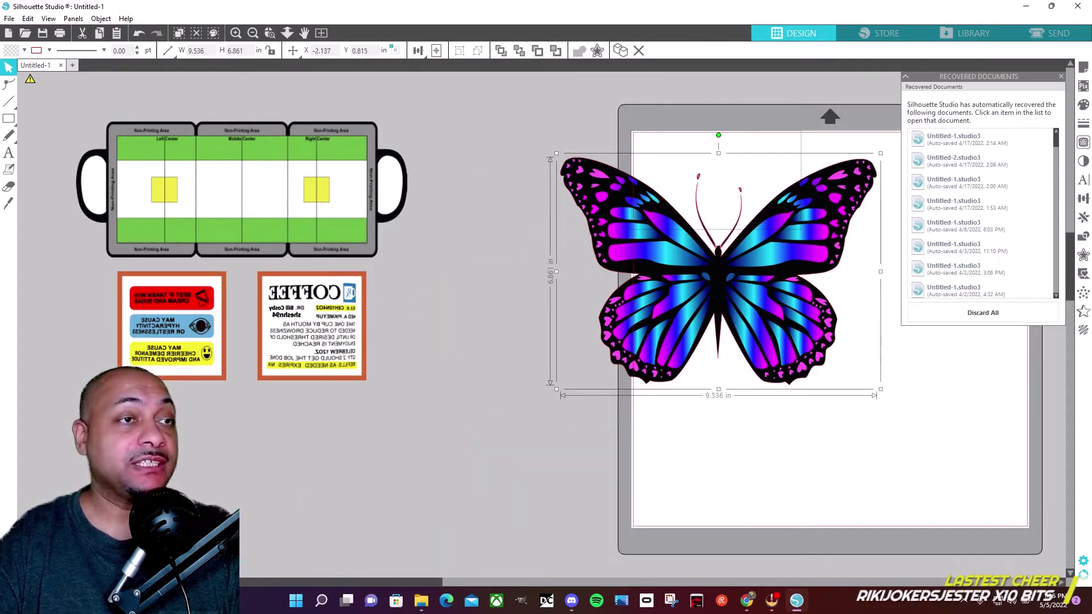
pyautogui.moveTo(1083, 501); pyautogui.dragTo(990, 425)
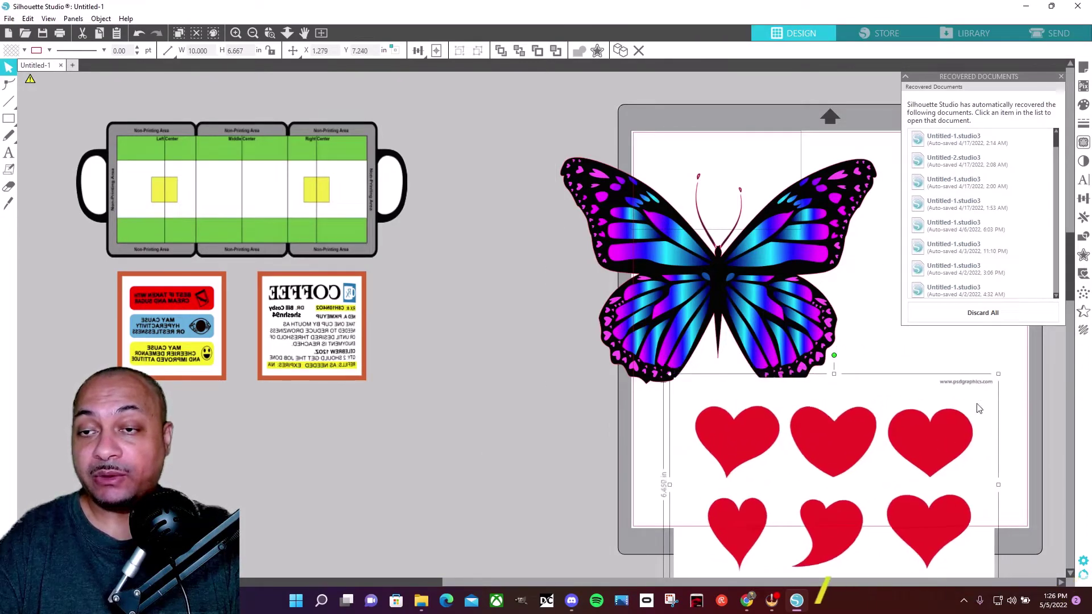
pyautogui.moveTo(998, 373); pyautogui.dragTo(834, 493)
pyautogui.moveTo(796, 540); pyautogui.dragTo(973, 422)
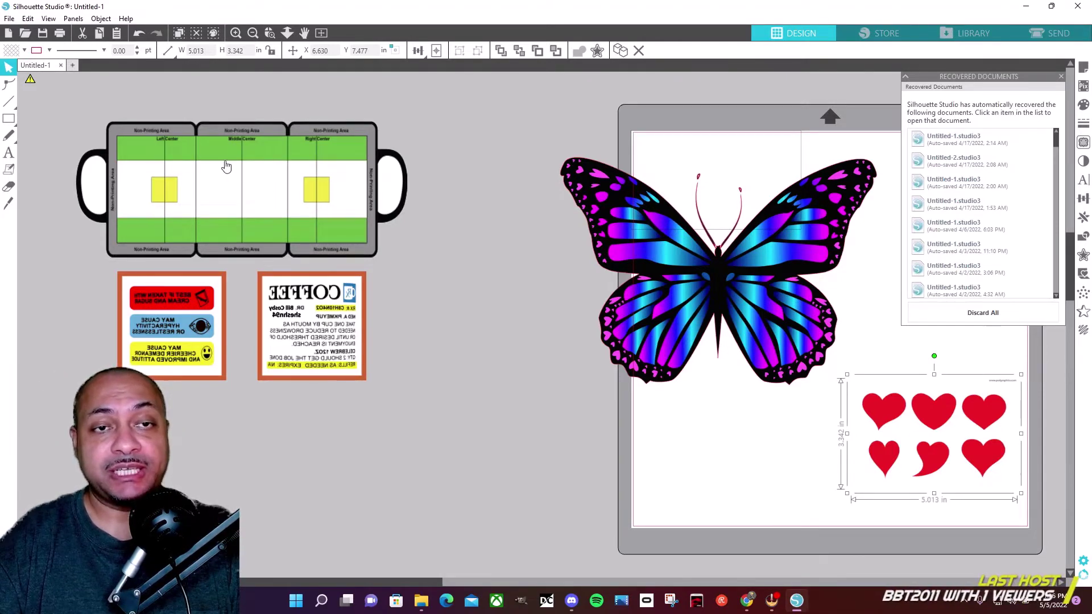
# Step: Move the butterfly off the page beside the coffee label design and scale it to about 5.91 in wide
pyautogui.click(270, 183)
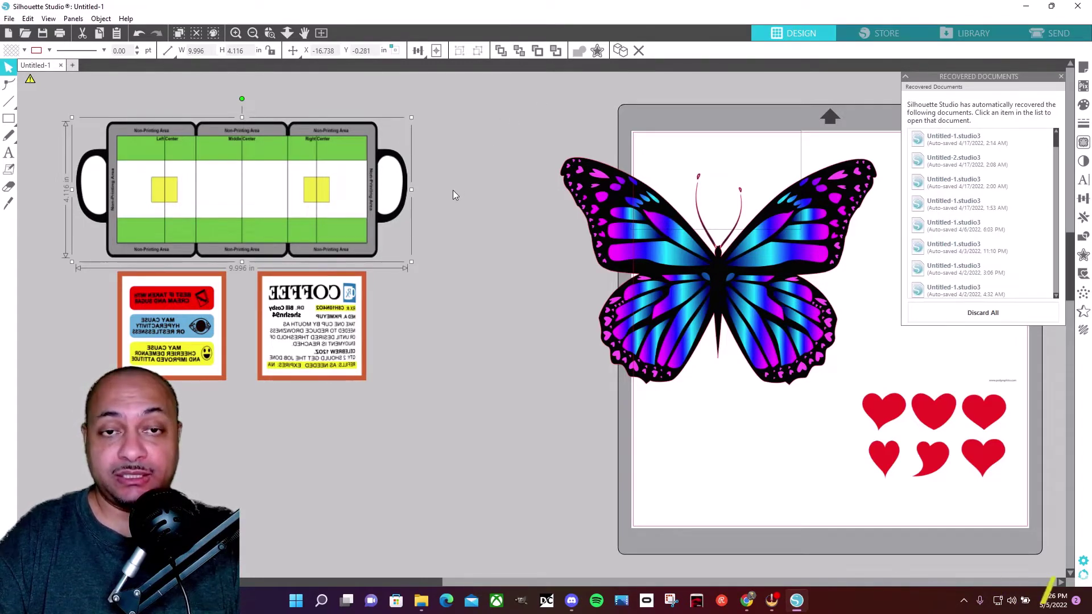
pyautogui.click(461, 295)
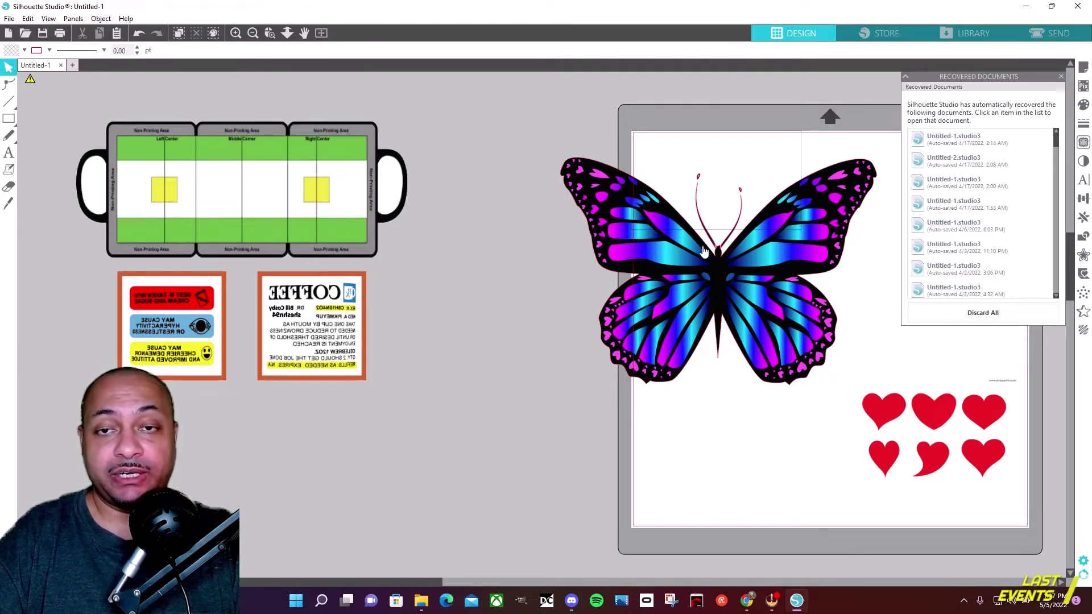
pyautogui.moveTo(704, 251); pyautogui.dragTo(529, 280)
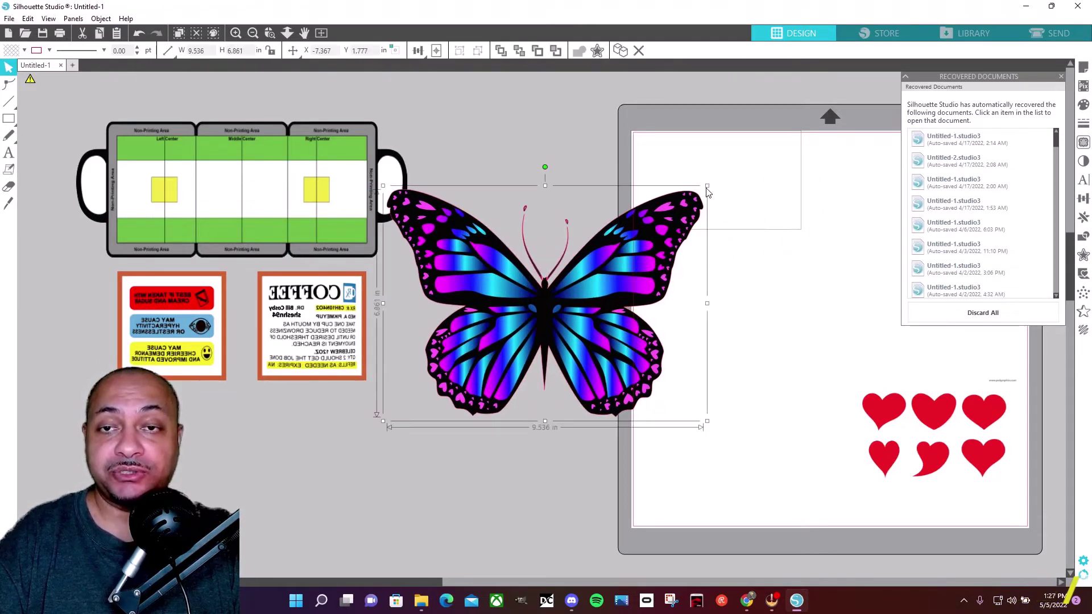
pyautogui.moveTo(707, 187); pyautogui.dragTo(585, 272)
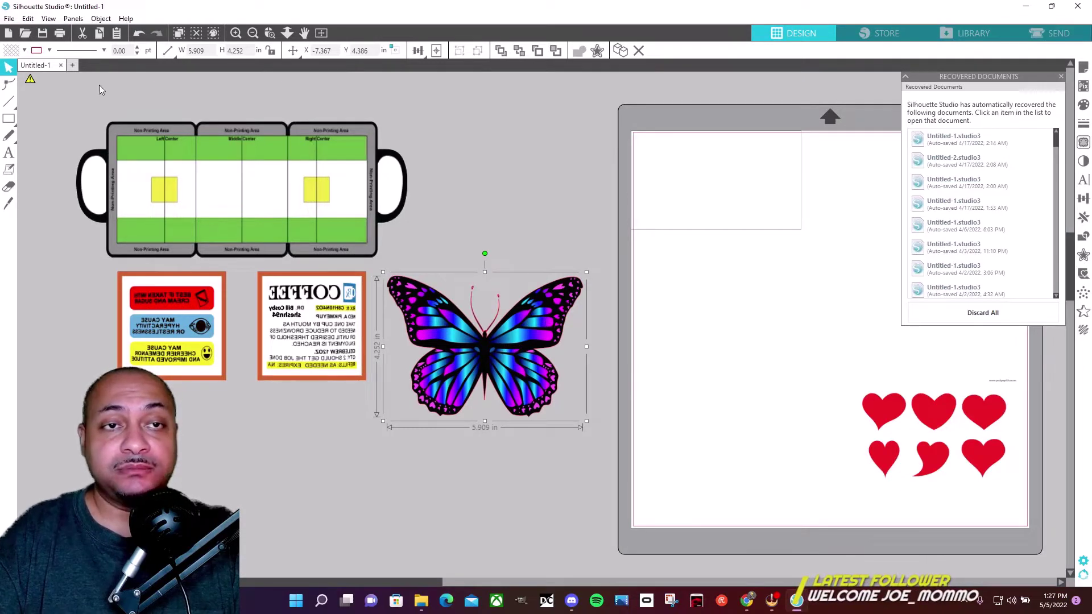
# Step: Try a solid purple fill on the butterfly and undo it
pyautogui.click(23, 51)
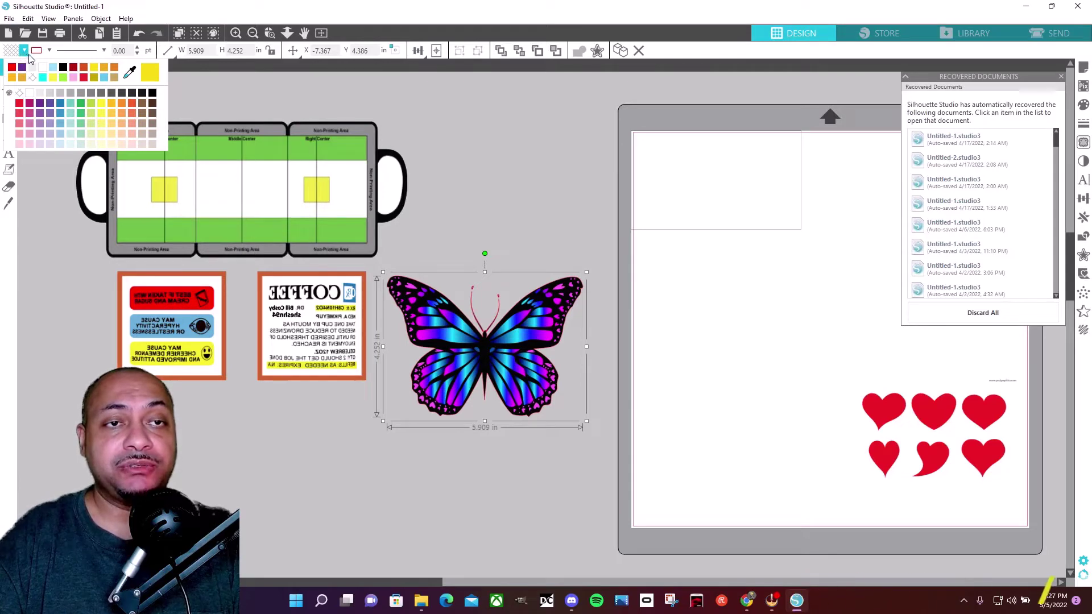
pyautogui.click(22, 68)
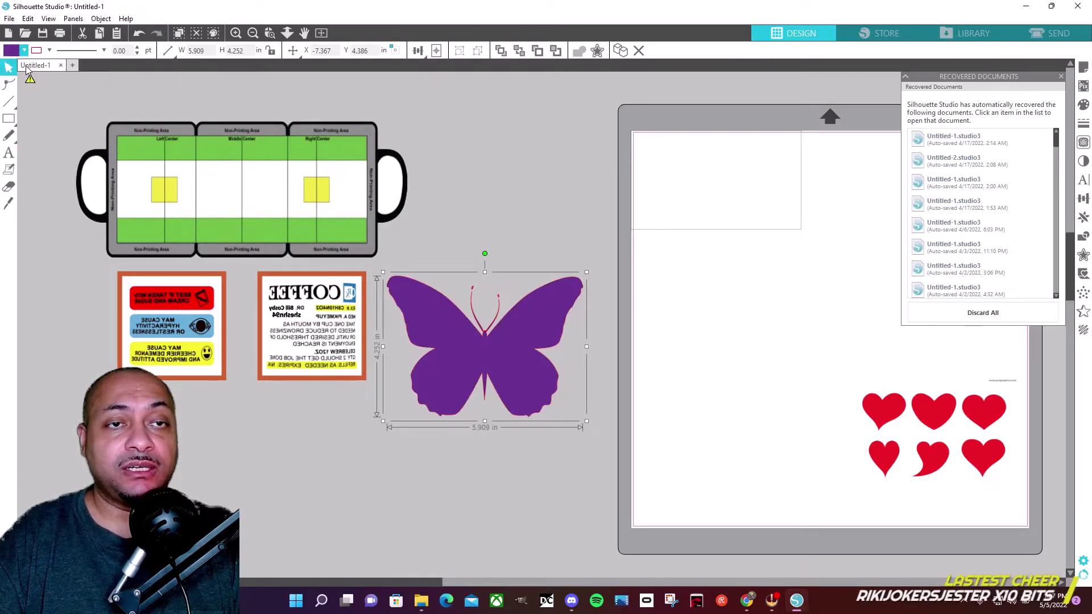
pyautogui.click(138, 32)
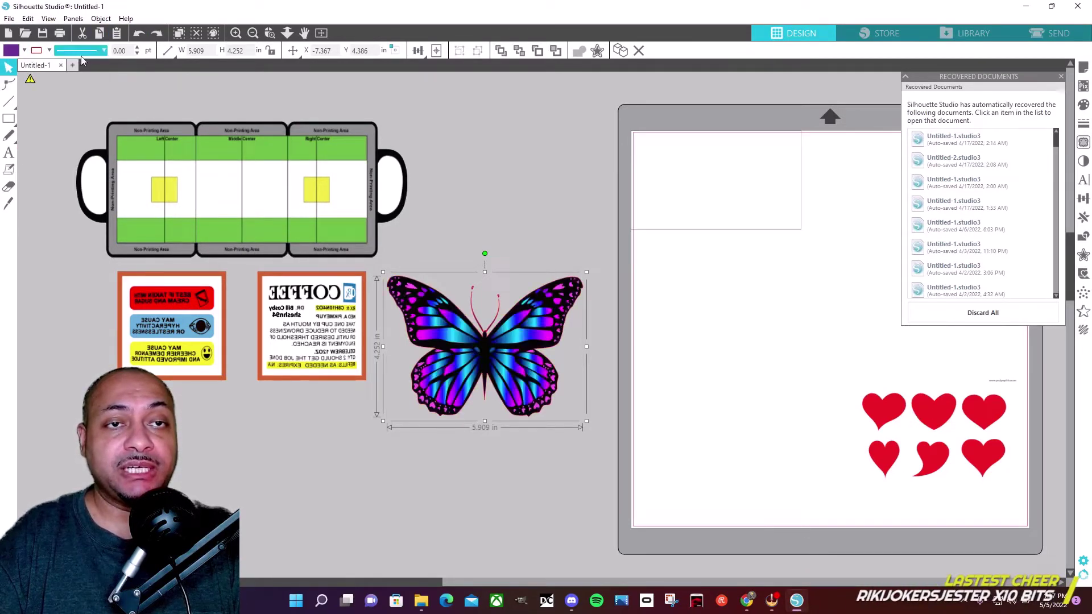
# Step: Set the butterfly's outline colour to purple and move the butterfly up to the page's upper left corner
pyautogui.click(49, 50)
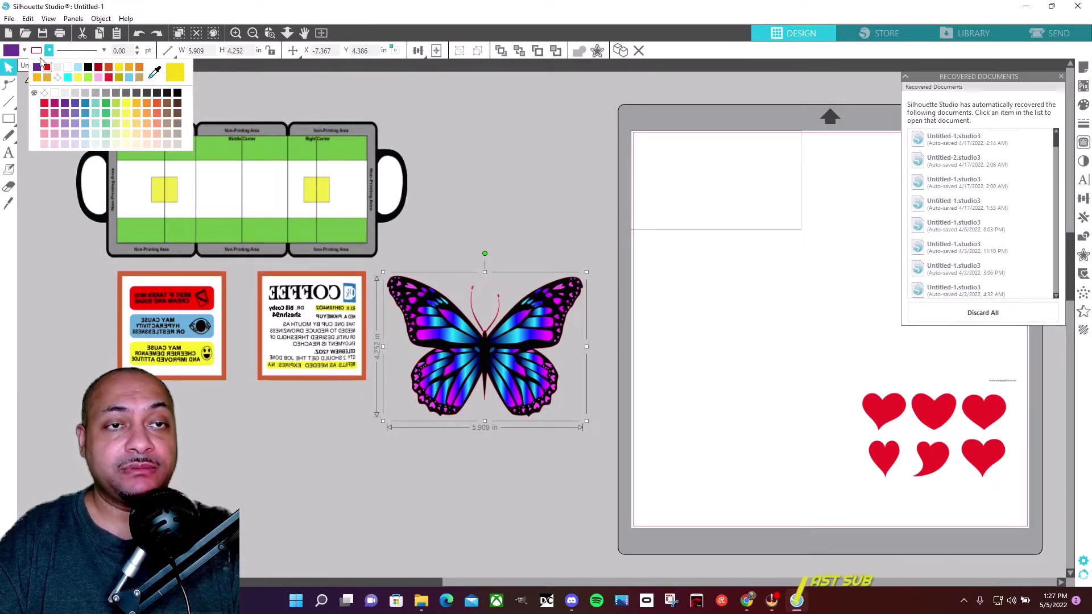
pyautogui.click(44, 73)
pyautogui.click(472, 452)
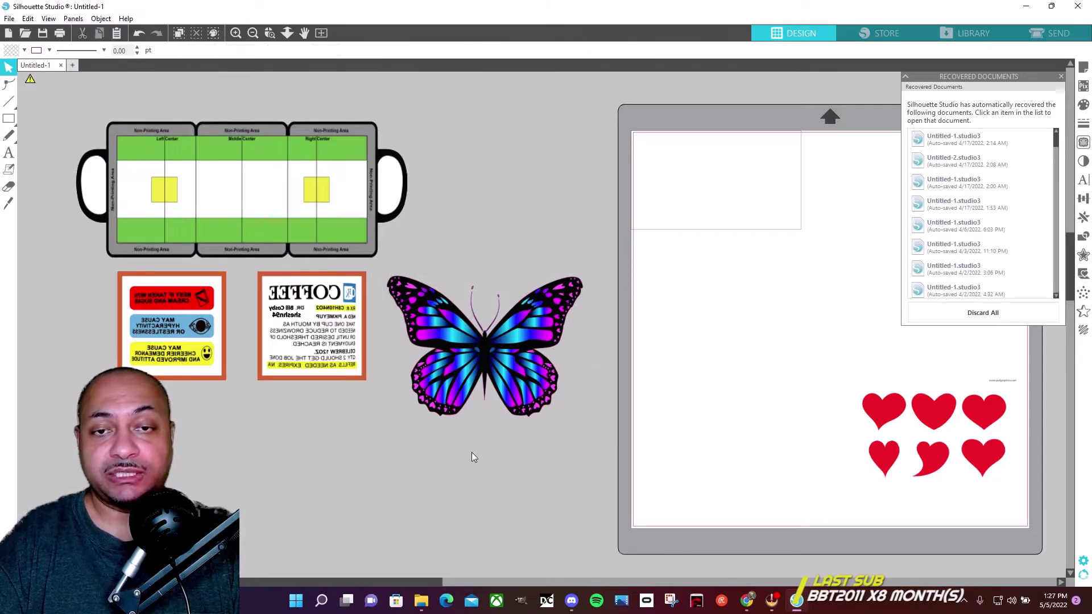
pyautogui.moveTo(535, 361); pyautogui.dragTo(607, 187)
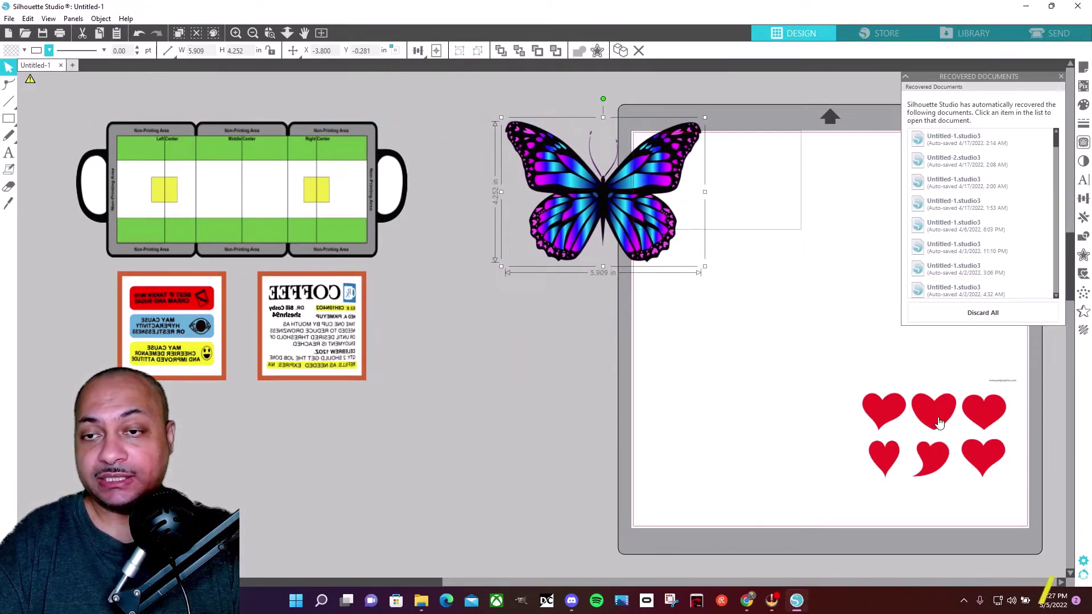
# Step: Move the hearts image below the butterfly and enlarge it to about 8.95 in wide
pyautogui.moveTo(923, 411); pyautogui.dragTo(485, 388)
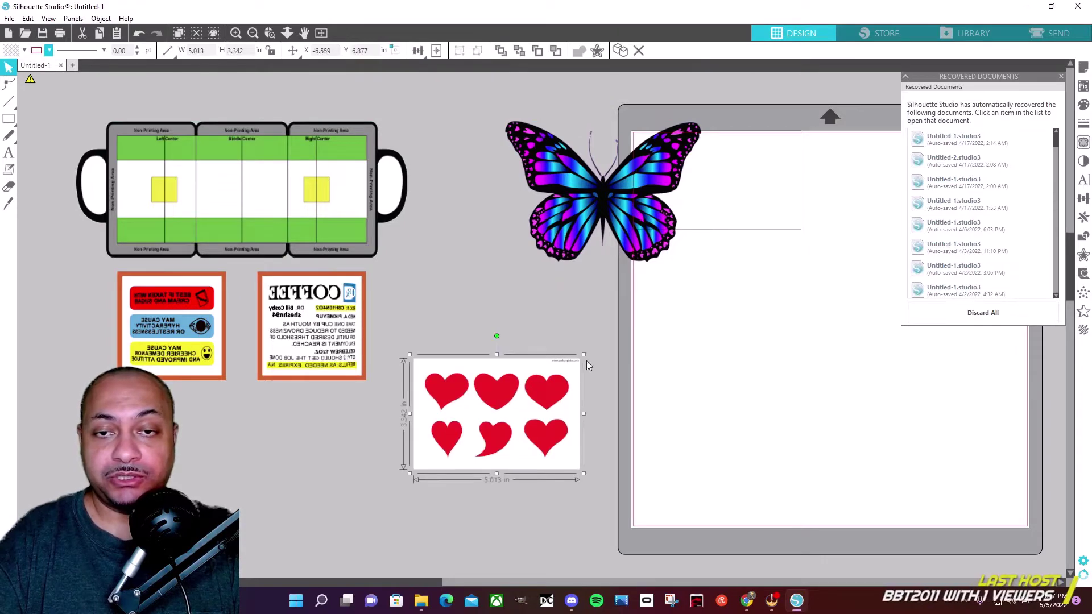
pyautogui.moveTo(584, 356); pyautogui.dragTo(714, 268)
pyautogui.moveTo(556, 336); pyautogui.dragTo(553, 358)
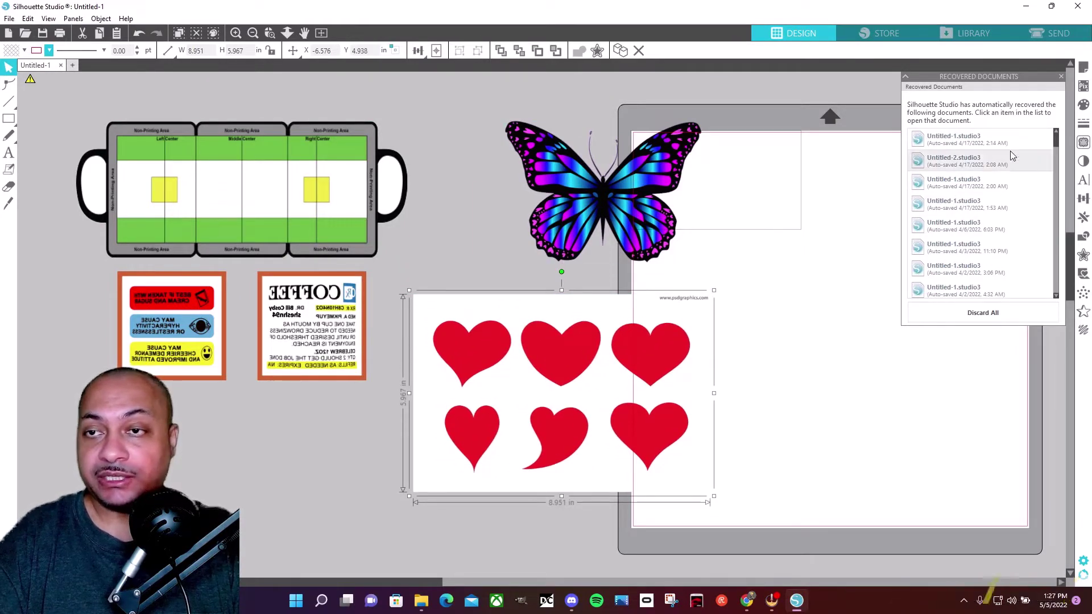
# Step: Select a trace area around the curved-tail heart in the middle of the lower row
pyautogui.click(1077, 143)
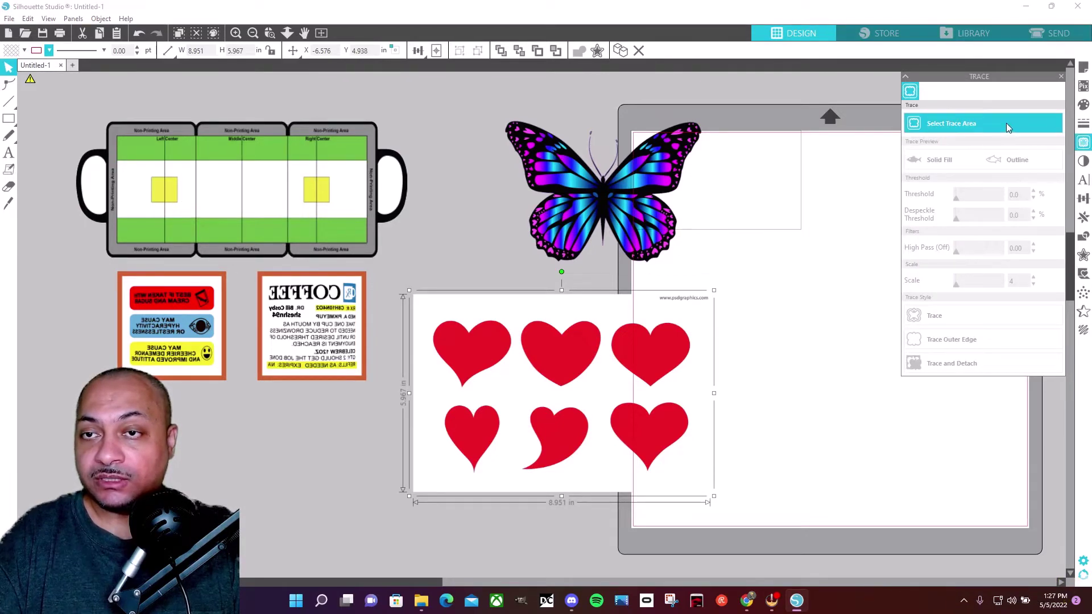
pyautogui.click(960, 126)
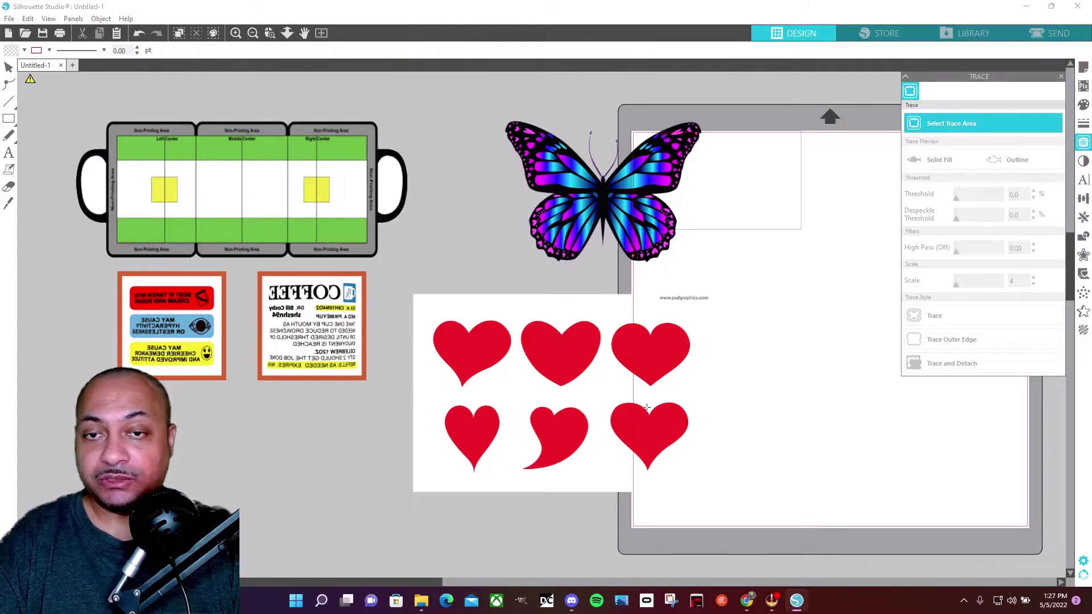
pyautogui.moveTo(512, 392); pyautogui.dragTo(595, 485)
pyautogui.click(269, 32)
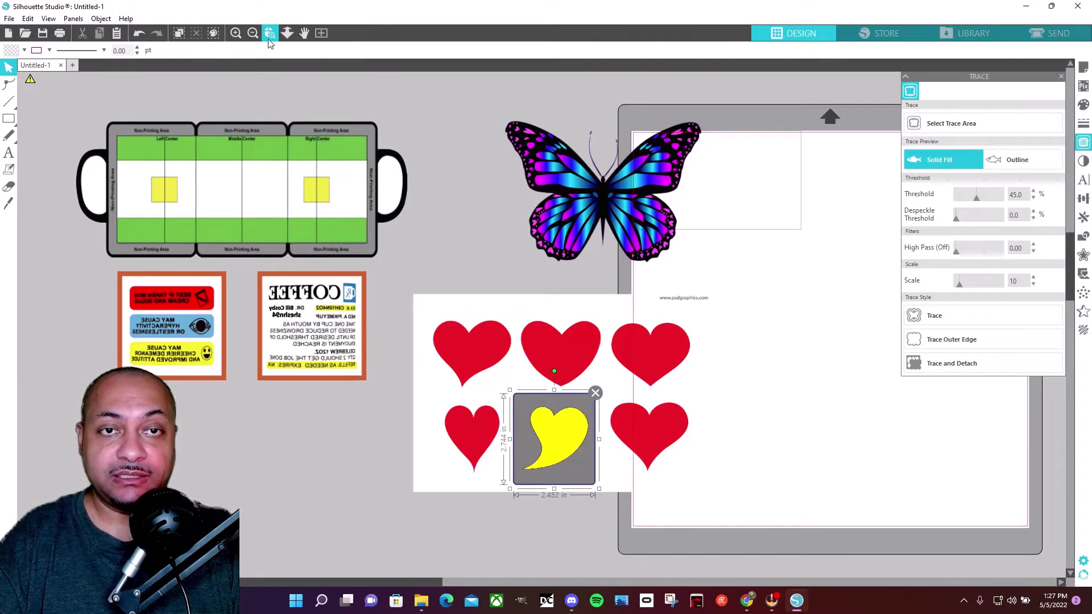
pyautogui.moveTo(644, 519); pyautogui.dragTo(646, 519)
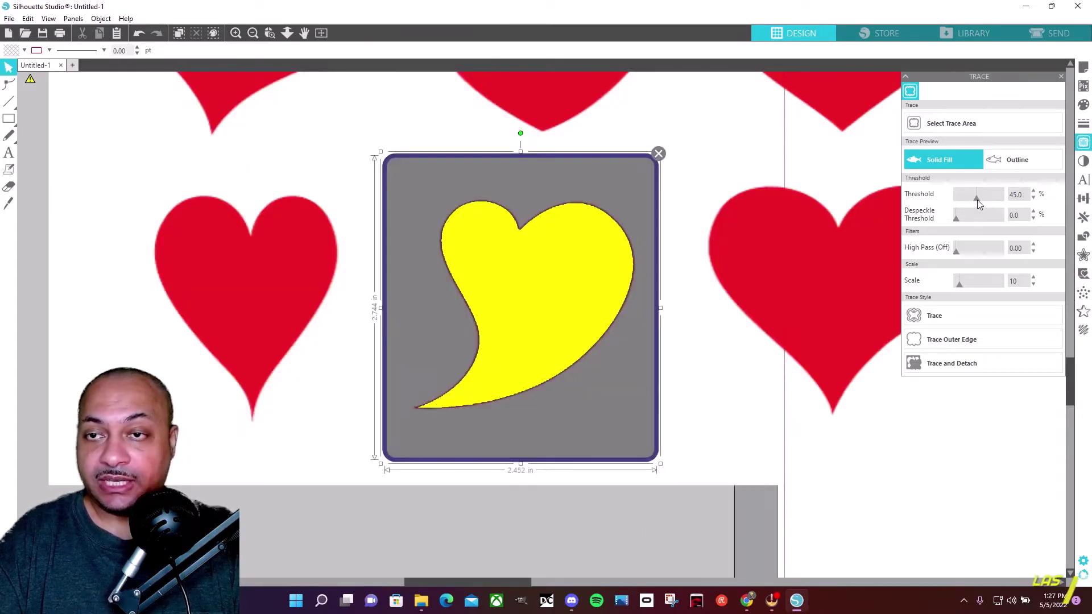
# Step: Trace and detach the curved-tail heart at a 78% threshold, and pull it apart from the hearts image
pyautogui.moveTo(977, 200); pyautogui.dragTo(992, 199)
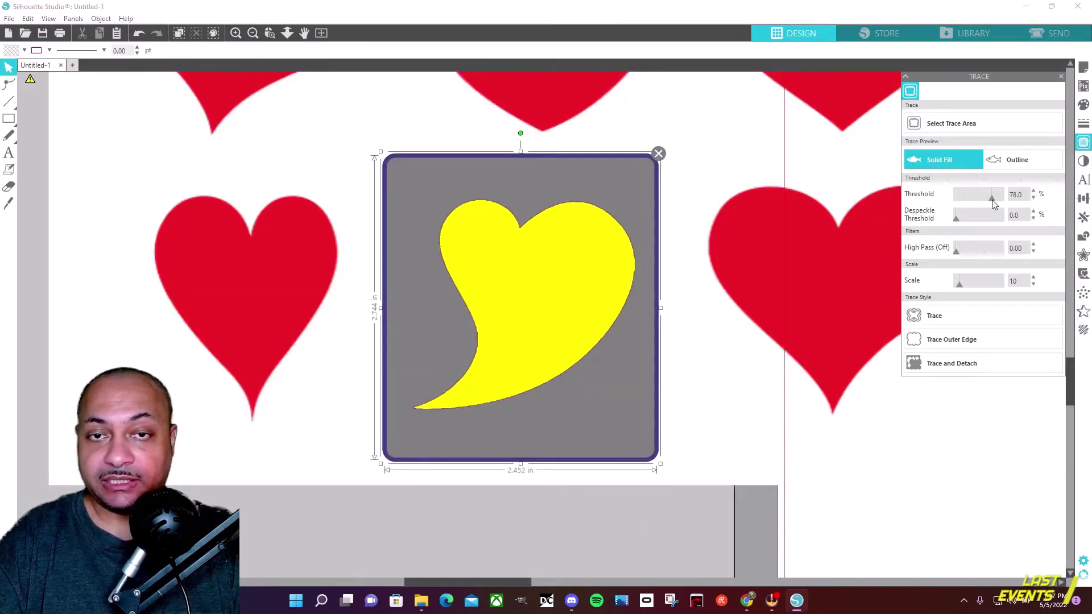
pyautogui.click(951, 368)
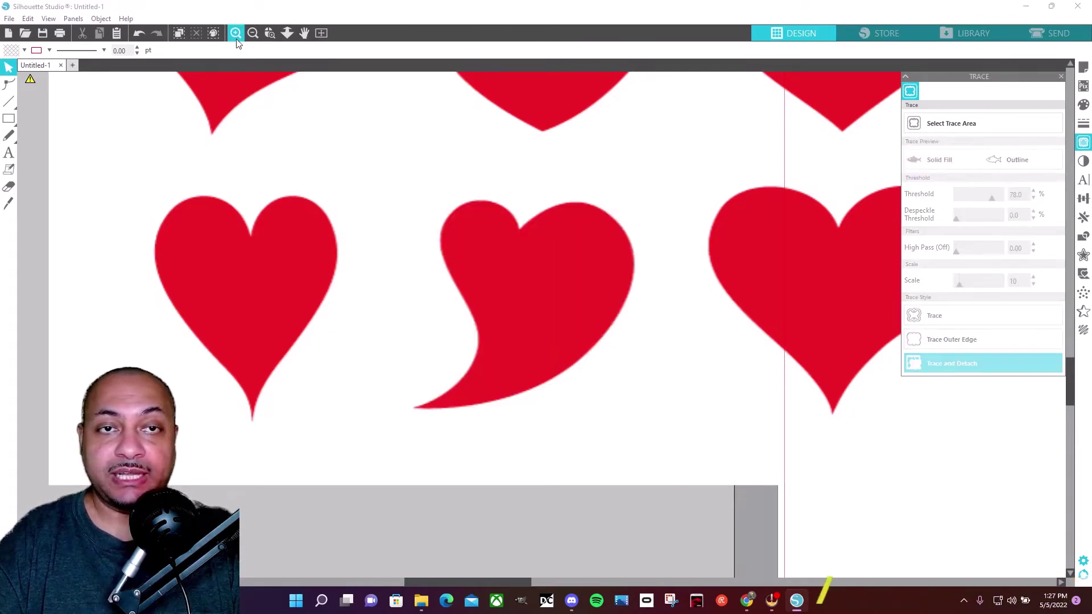
pyautogui.click(253, 32)
pyautogui.moveTo(597, 216); pyautogui.dragTo(999, 358)
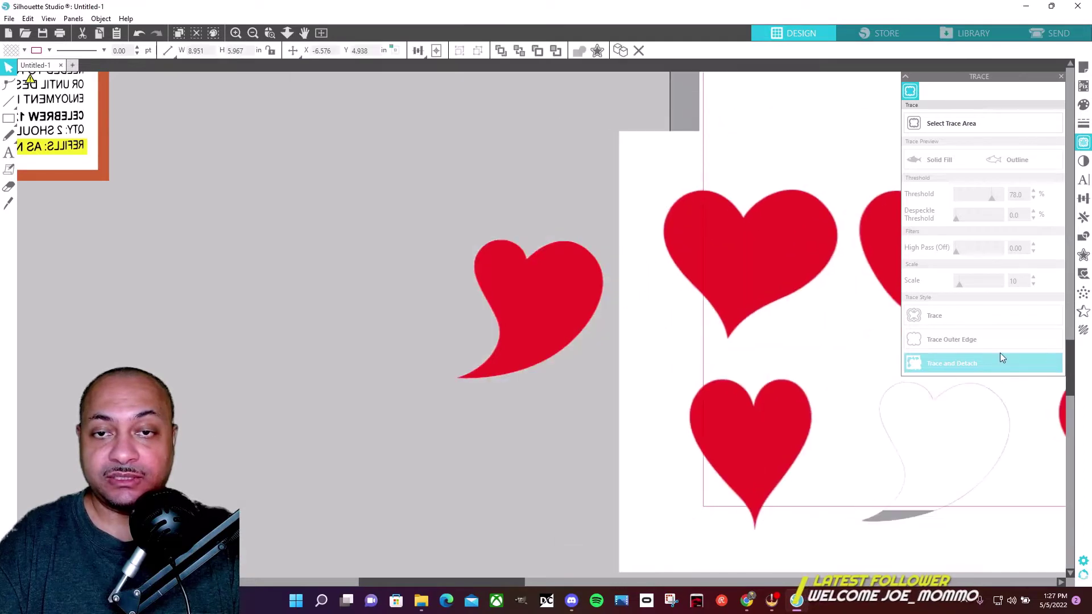
pyautogui.moveTo(535, 291); pyautogui.dragTo(316, 321)
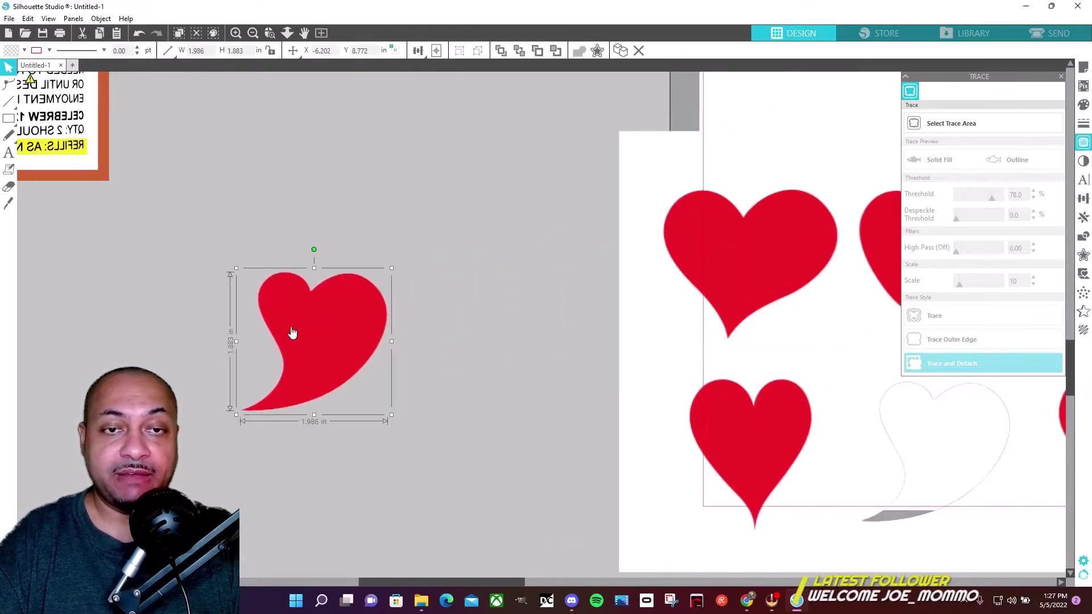
# Step: Change the outline colour of the detached heart
pyautogui.click(49, 50)
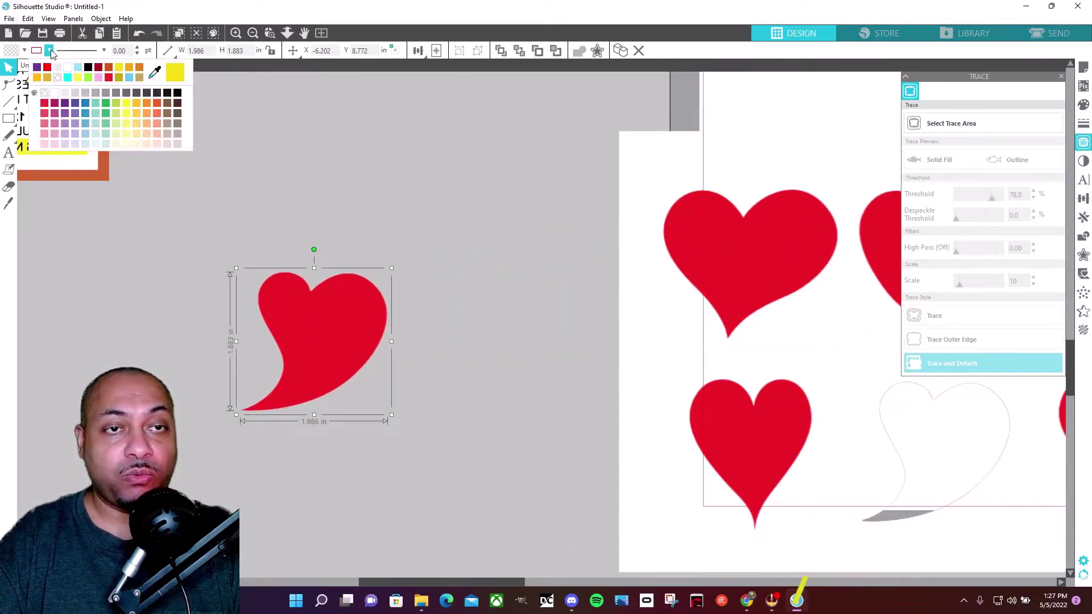
pyautogui.click(49, 71)
pyautogui.click(49, 50)
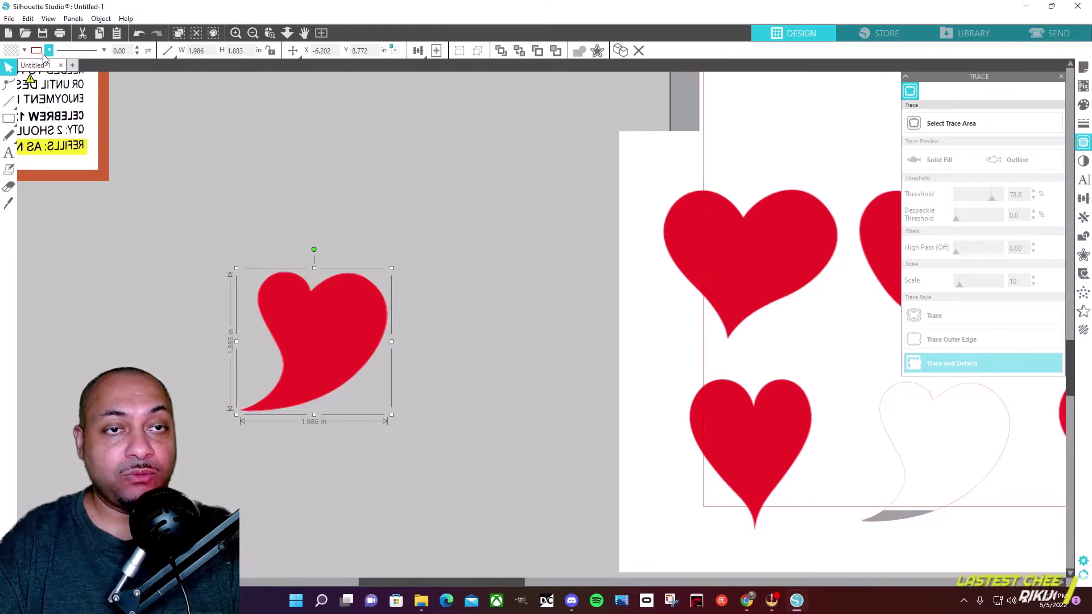
pyautogui.click(36, 71)
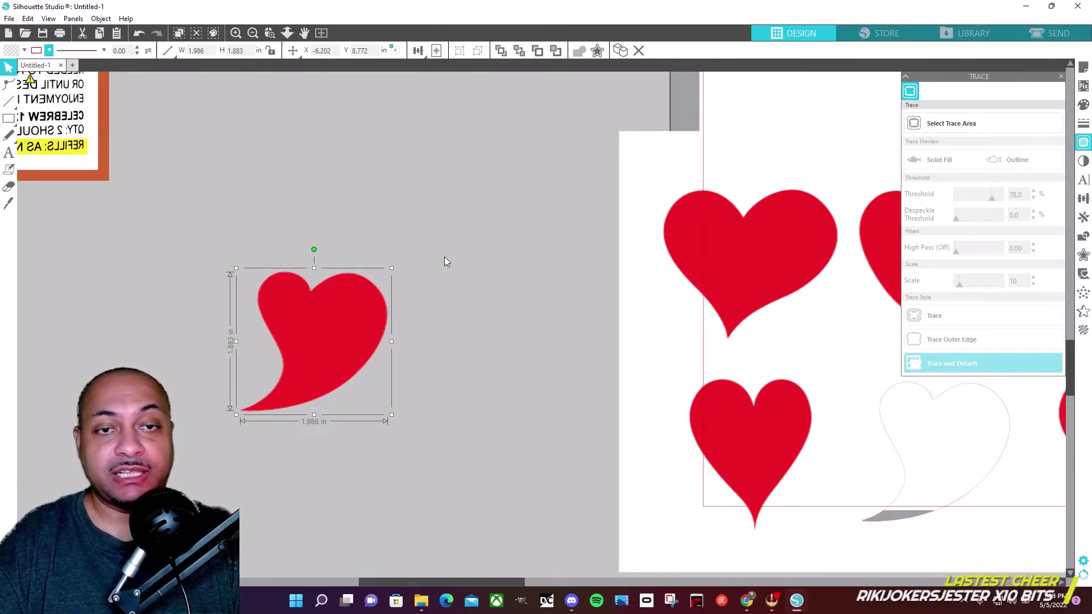
# Step: Delete the remaining hearts image and reposition the detached heart in the empty space beside the page
pyautogui.moveTo(333, 329); pyautogui.dragTo(376, 327)
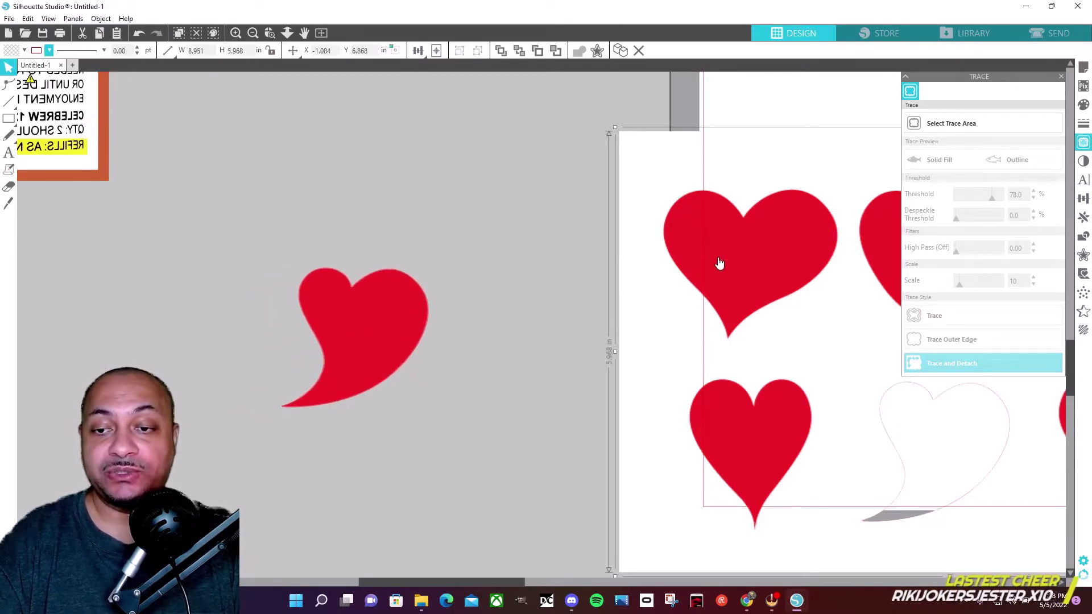
pyautogui.press('Delete')
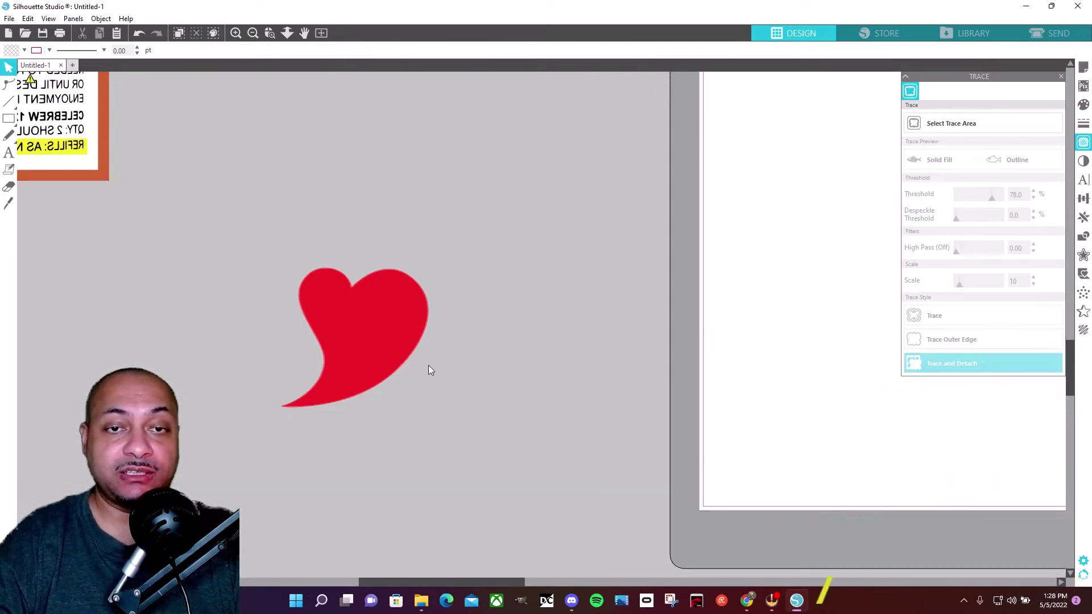
pyautogui.moveTo(361, 343); pyautogui.dragTo(431, 322)
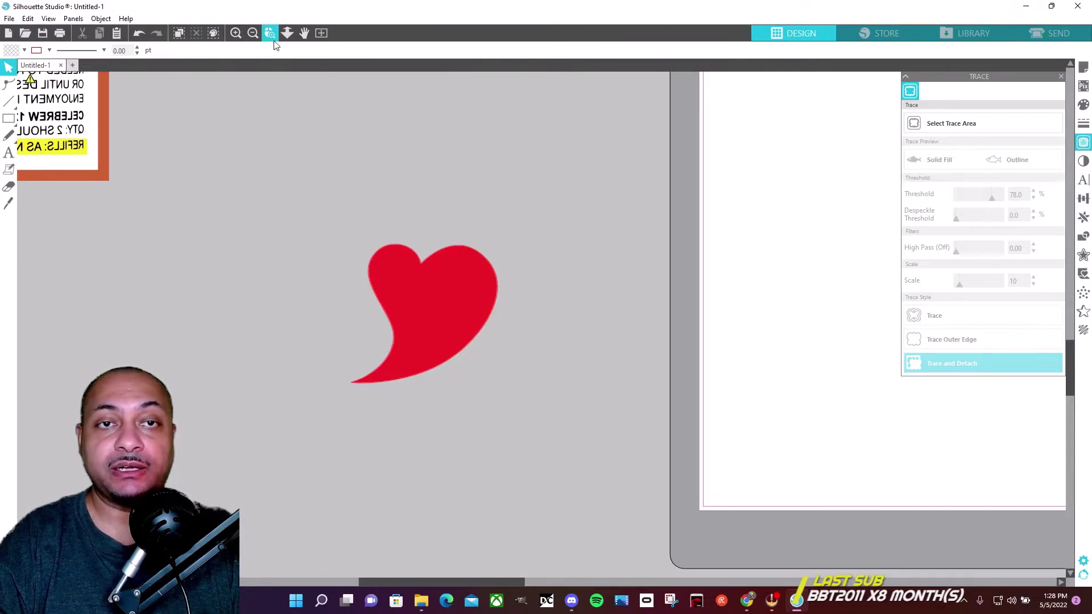
# Step: Move the detached heart and the butterfly down below the page, with the butterfly above the heart
pyautogui.click(253, 33)
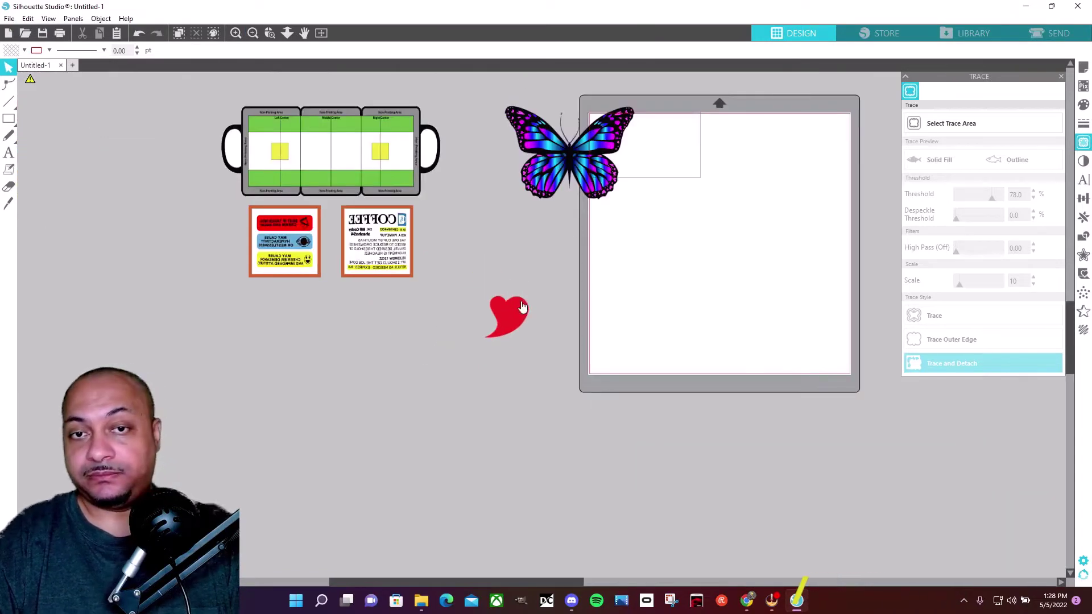
pyautogui.moveTo(509, 333); pyautogui.dragTo(593, 517)
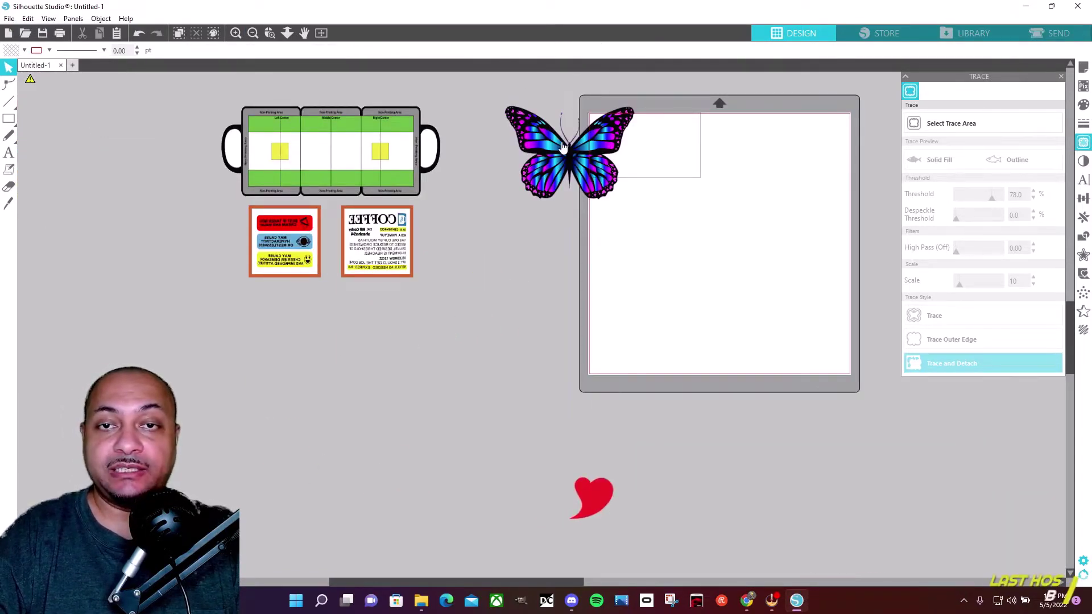
pyautogui.moveTo(559, 164); pyautogui.dragTo(579, 410)
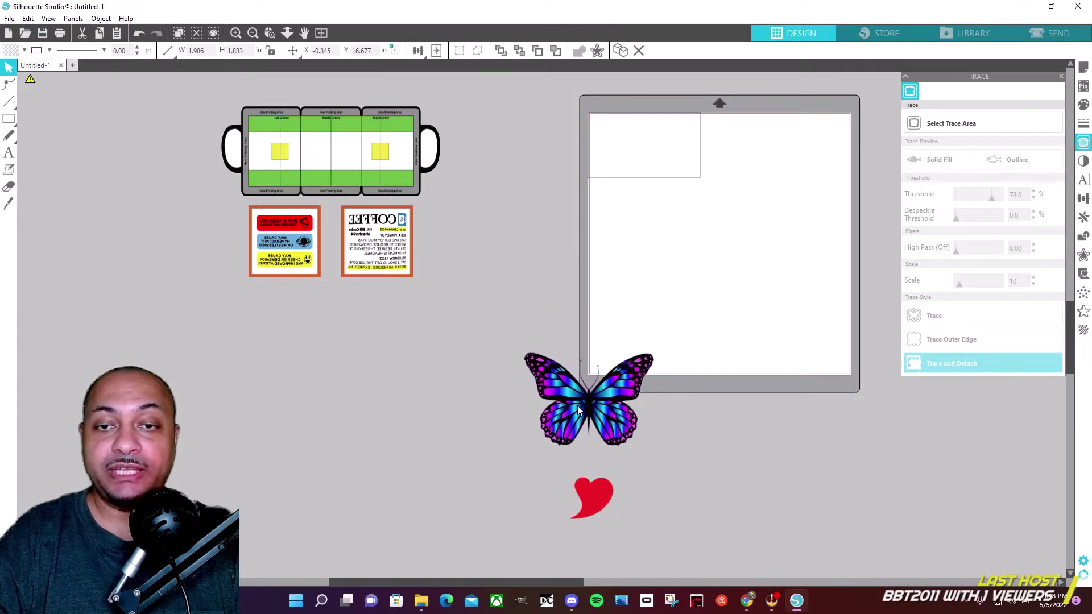
pyautogui.press('Escape')
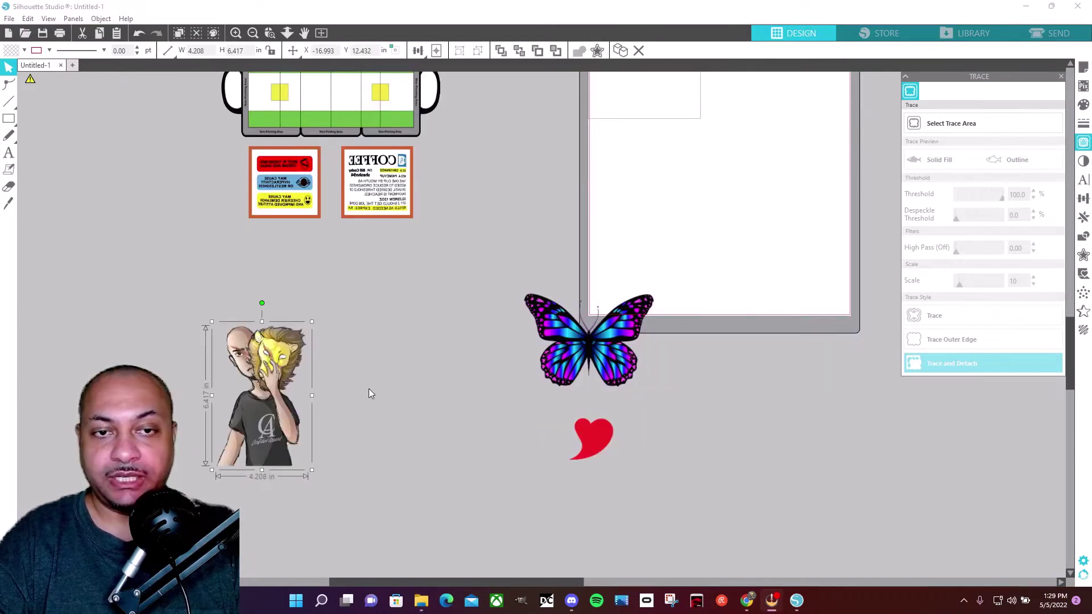
pyautogui.click(397, 356)
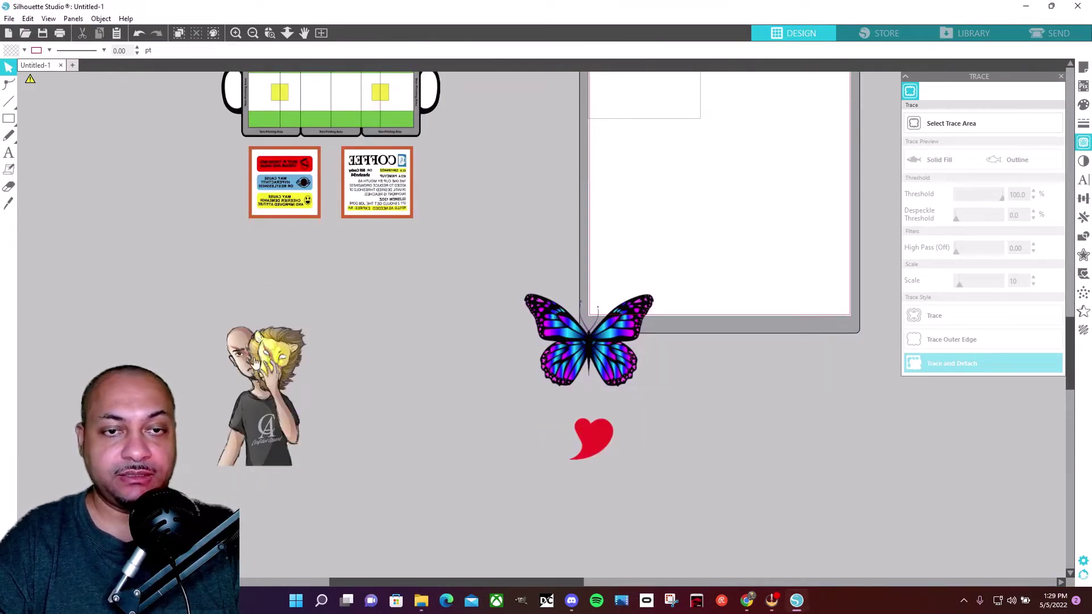
# Step: Enlarge the man-and-lion image to about 5.39 by 8.22 in, and move it, the butterfly and the heart farther left of the page
pyautogui.moveTo(255, 380); pyautogui.dragTo(255, 344)
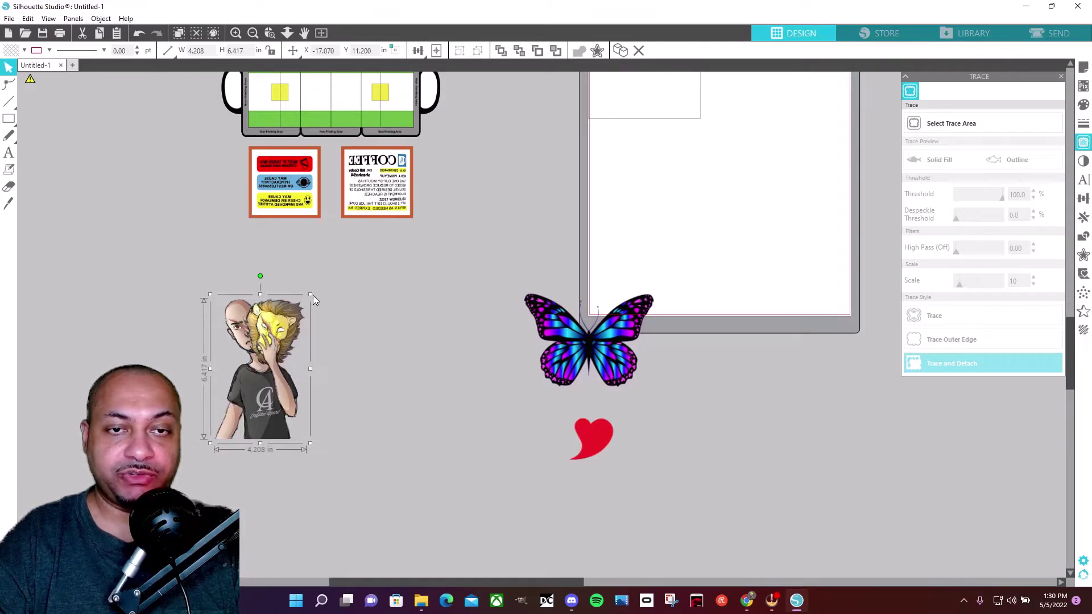
pyautogui.moveTo(309, 295); pyautogui.dragTo(196, 358)
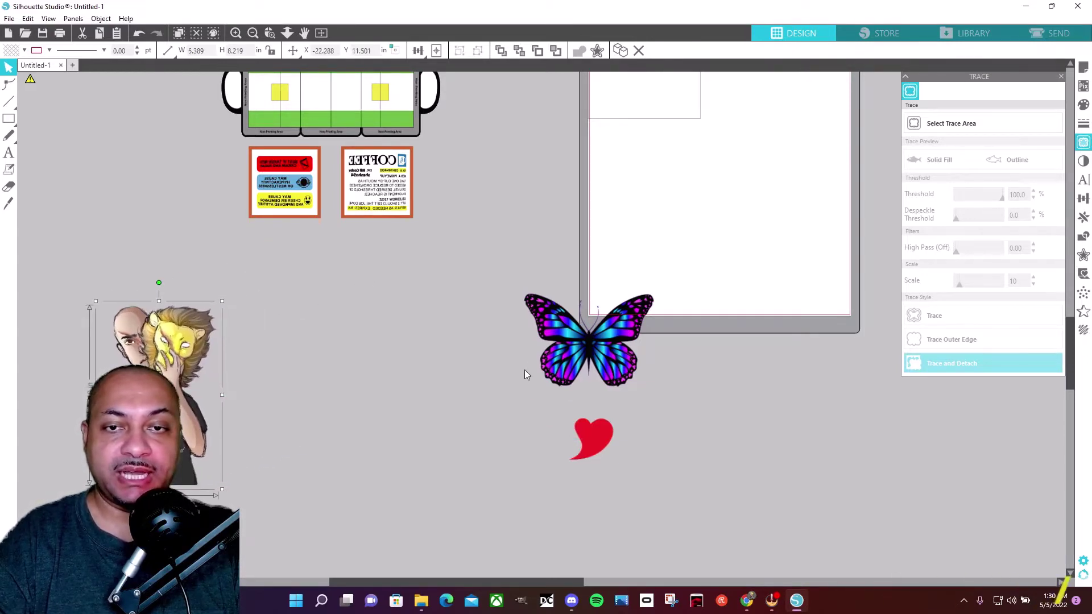
pyautogui.moveTo(524, 370); pyautogui.dragTo(385, 369)
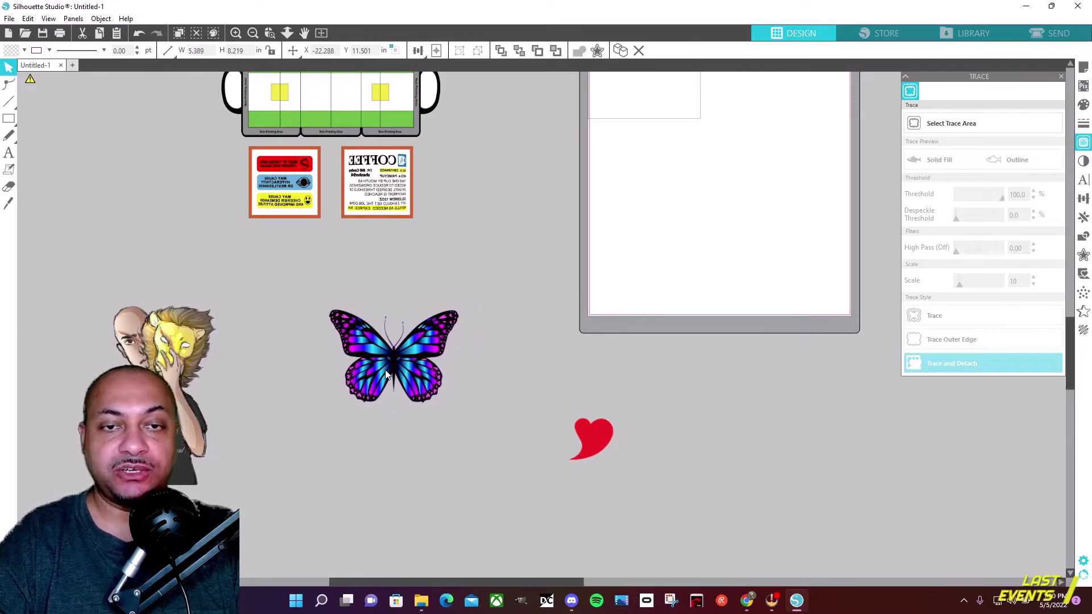
pyautogui.moveTo(592, 436); pyautogui.dragTo(396, 452)
pyautogui.click(267, 392)
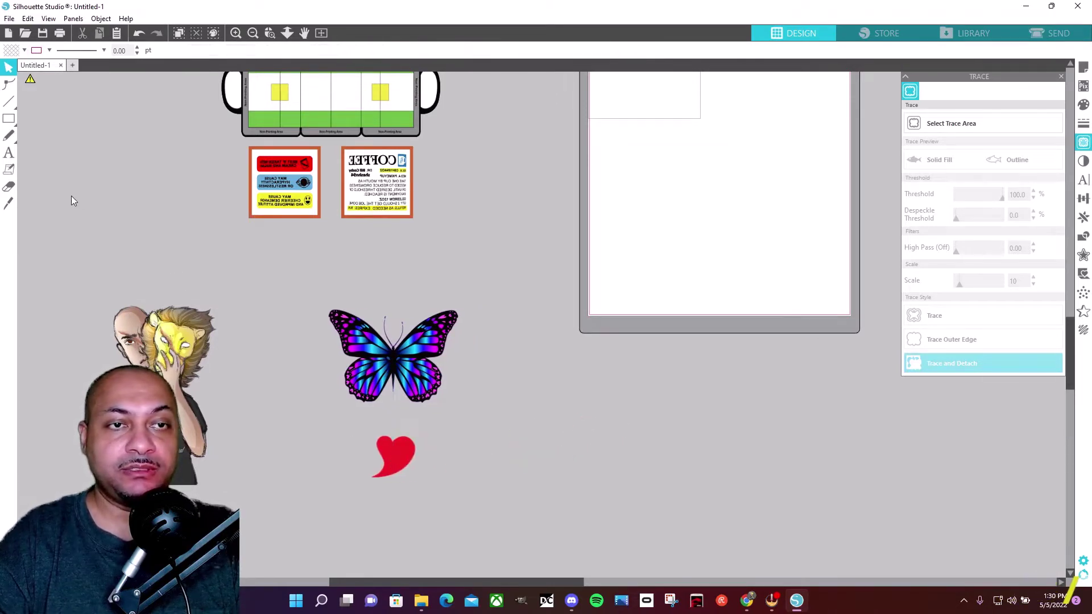
# Step: Add the text "YOU'LL NEVER KNOW HOW" on a single line and place it just below the page
pyautogui.click(9, 152)
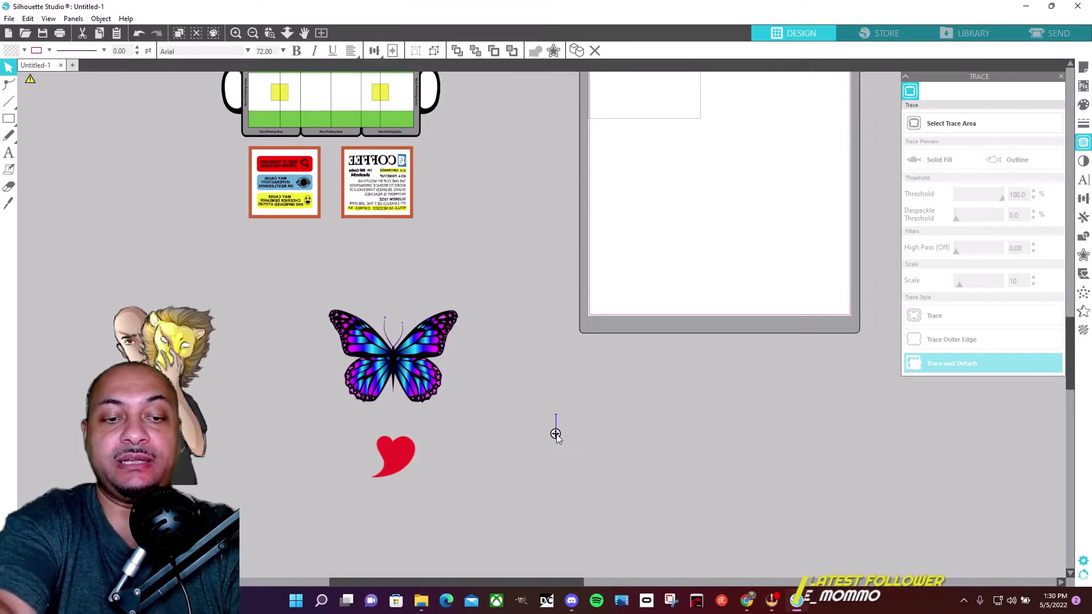
pyautogui.click(556, 435)
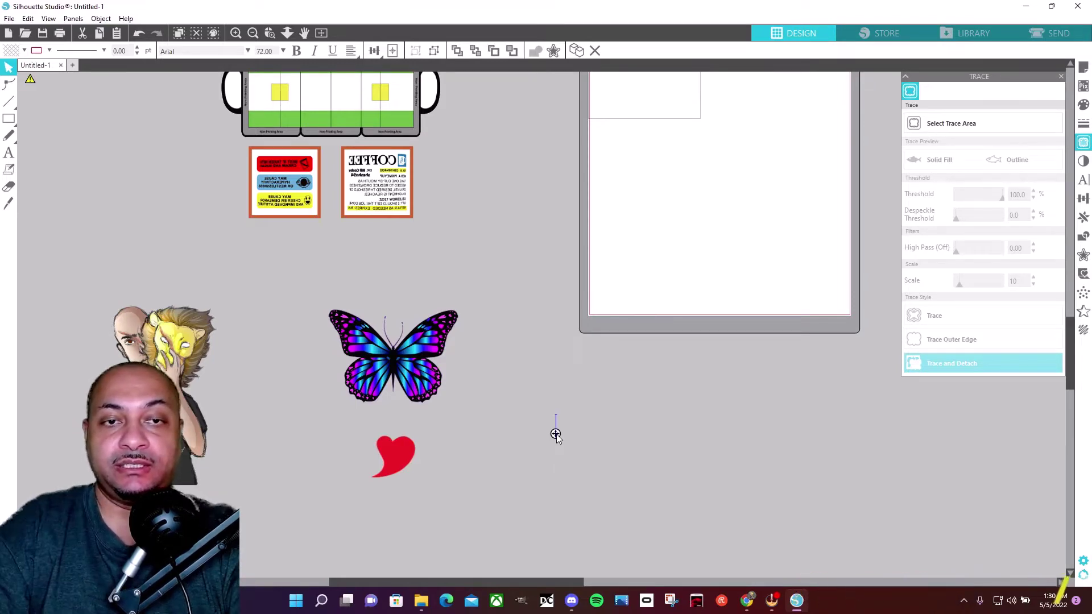
pyautogui.click(8, 153)
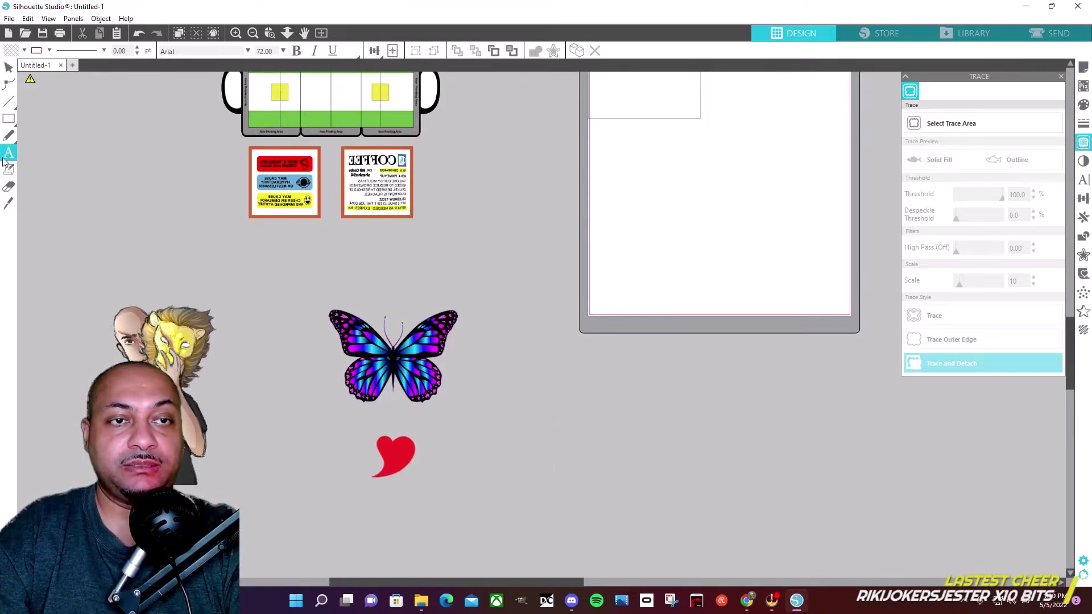
pyautogui.click(563, 440)
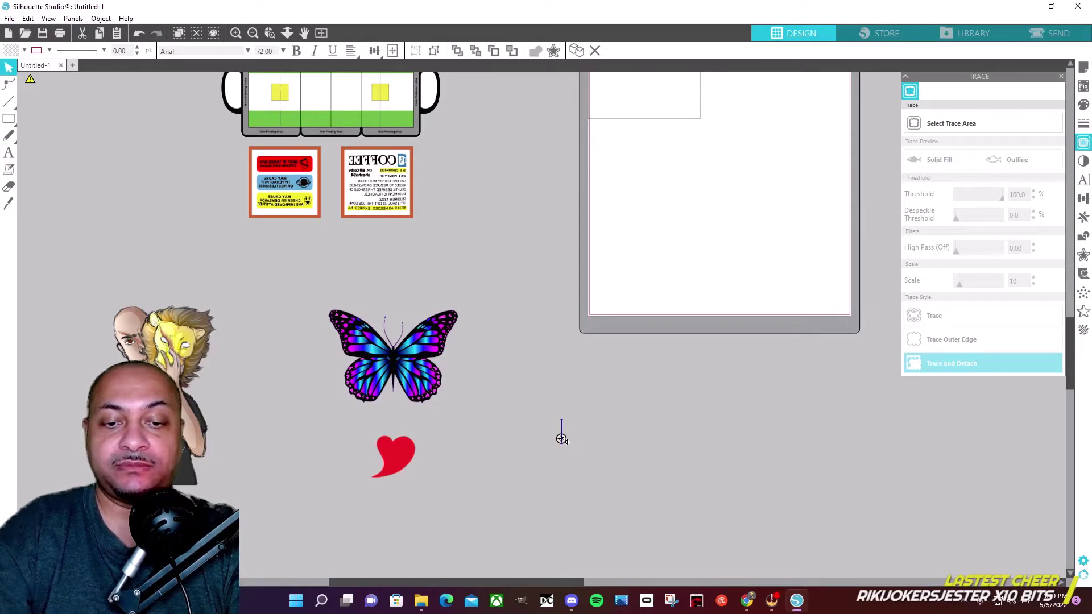
pyautogui.write('YOU')
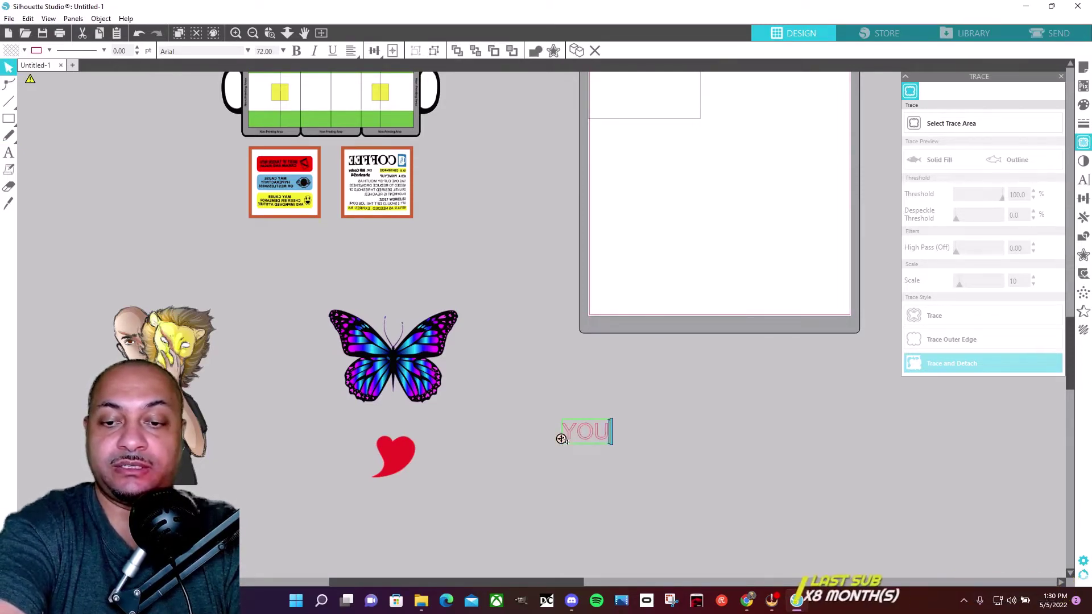
pyautogui.write("'LL")
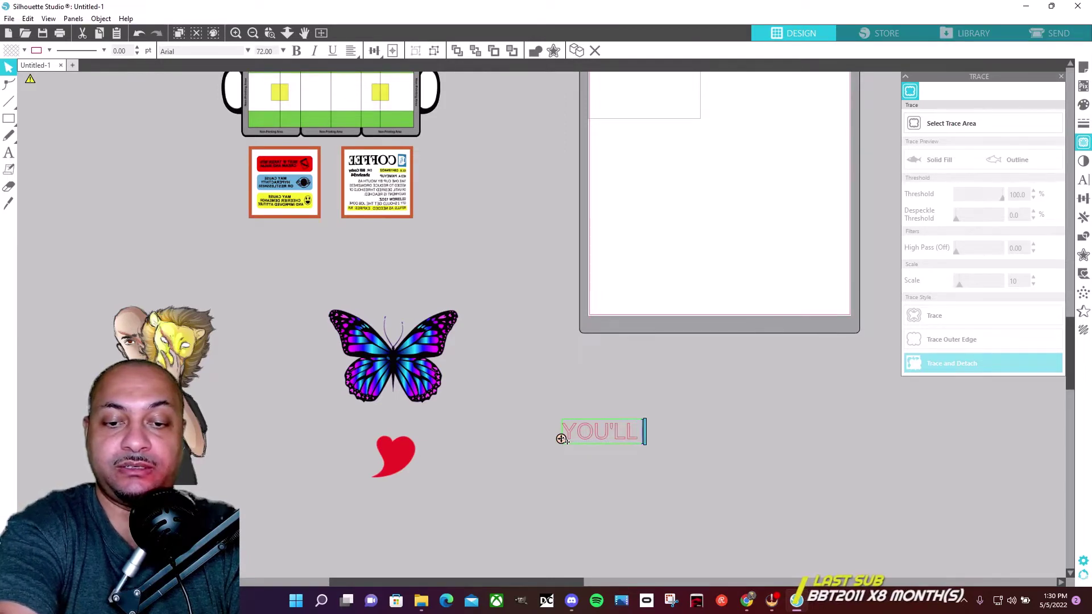
pyautogui.write(' NEVER ')
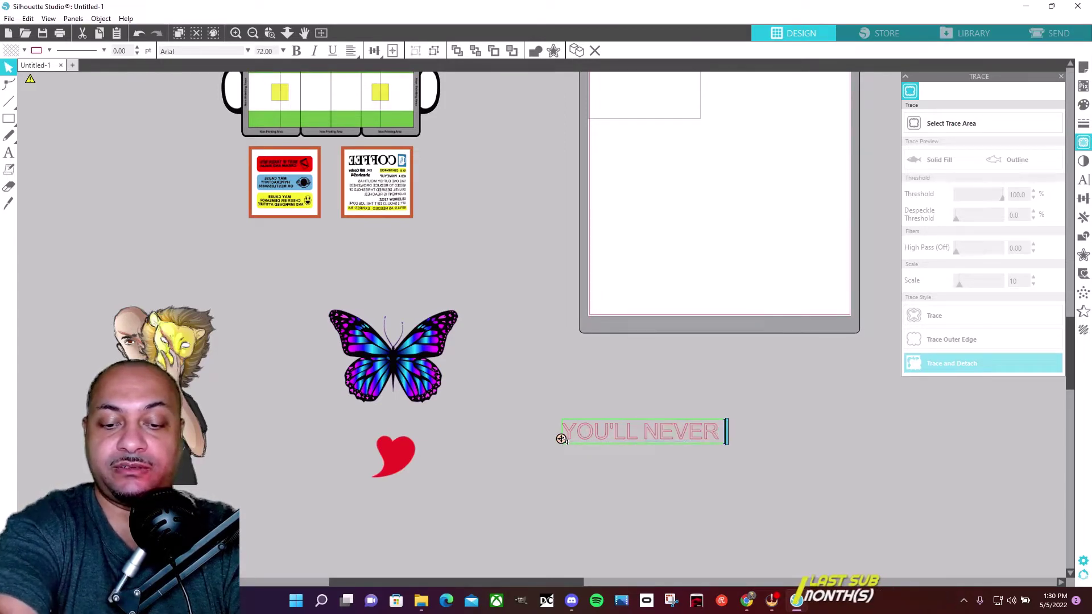
pyautogui.write('KNO')
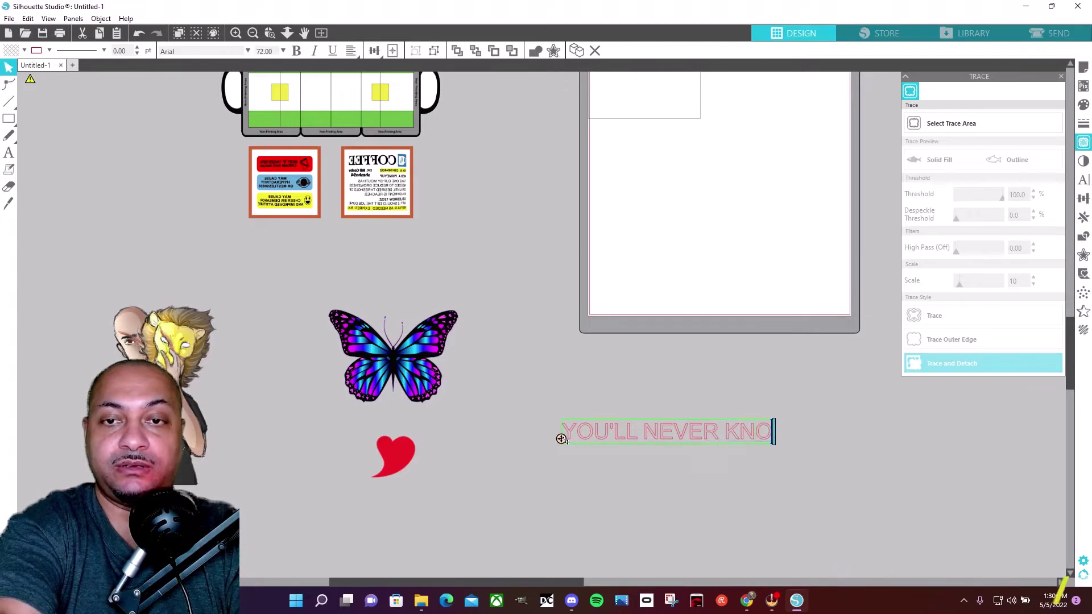
pyautogui.write('W HOW')
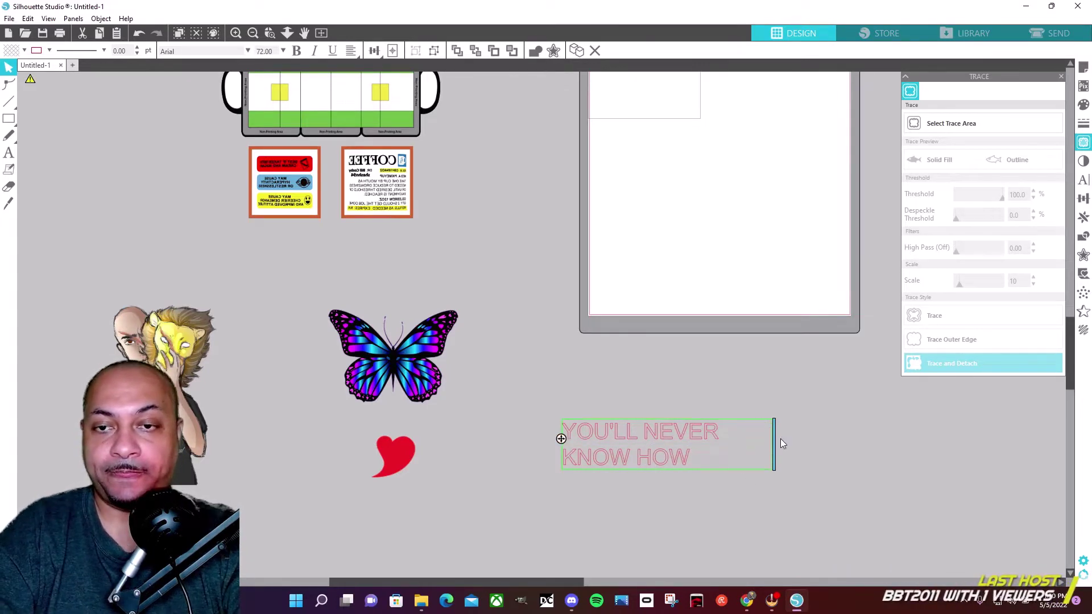
pyautogui.moveTo(774, 442); pyautogui.dragTo(858, 439)
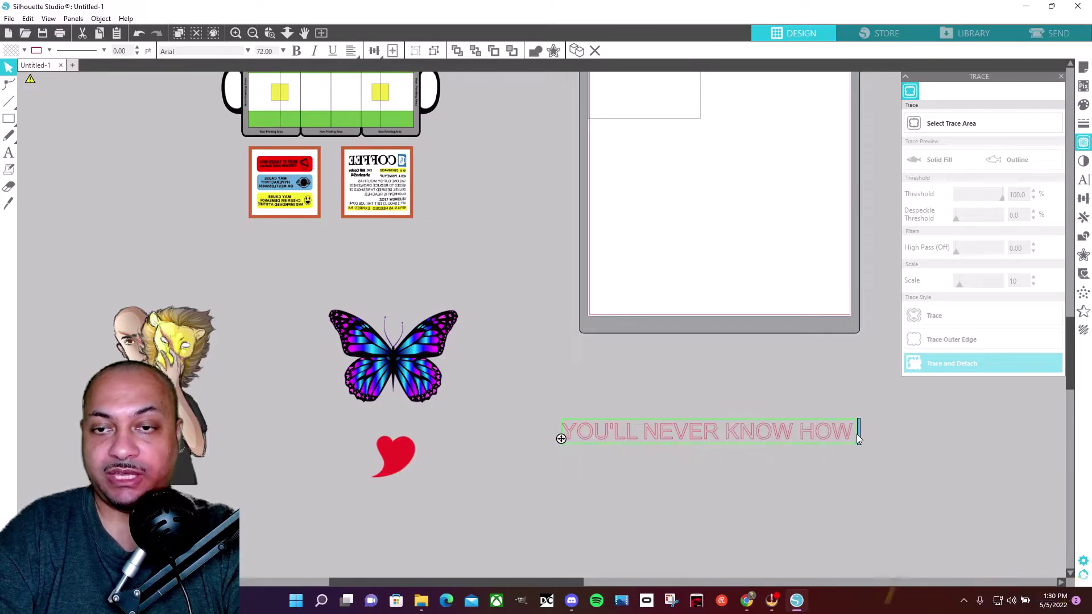
pyautogui.moveTo(749, 437); pyautogui.dragTo(745, 364)
pyautogui.click(79, 265)
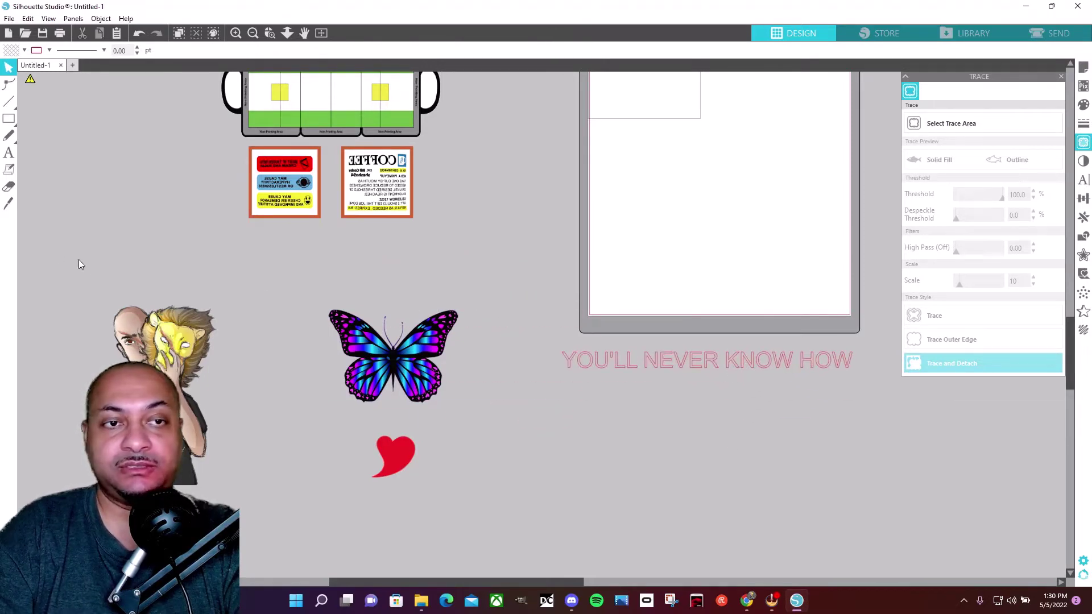
# Step: Add a separate text line "FAR YOU'LL FLY IF YOU" and place it directly beneath the first line
pyautogui.click(9, 152)
pyautogui.press('v')
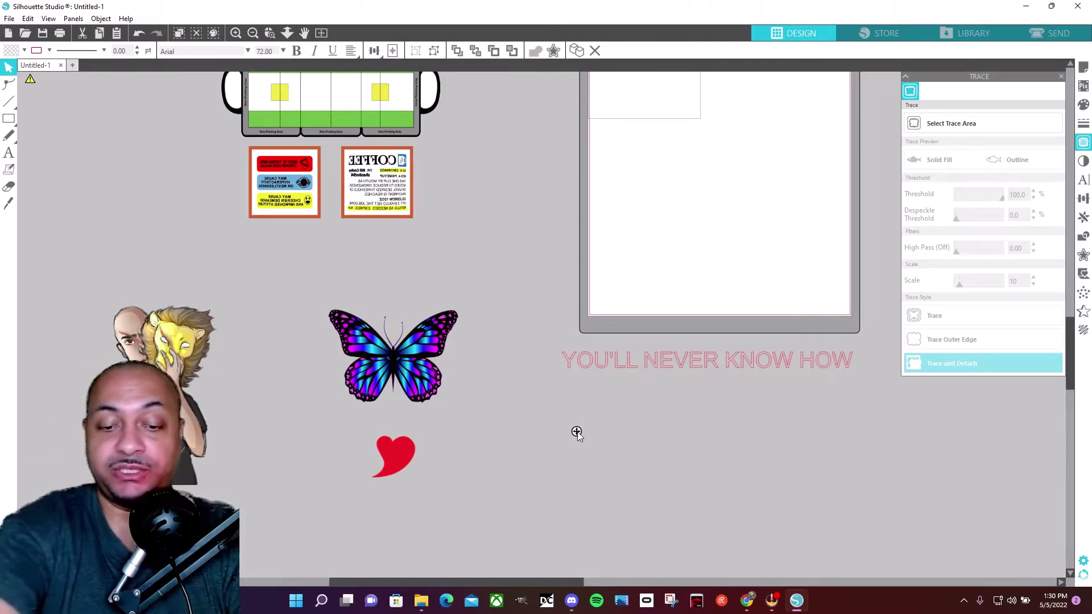
pyautogui.write('F')
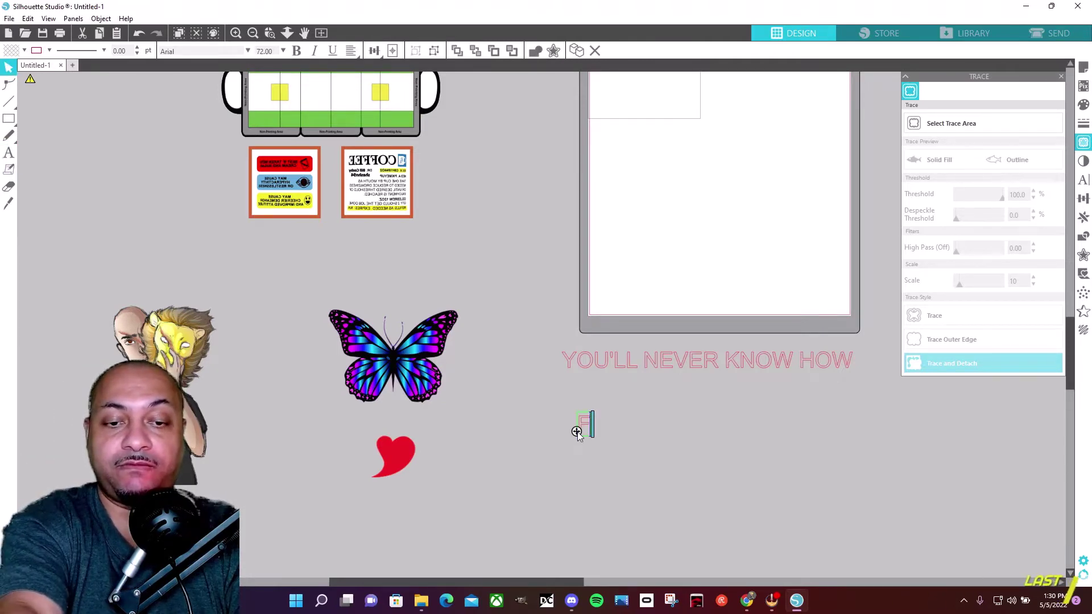
pyautogui.write('AR YOU')
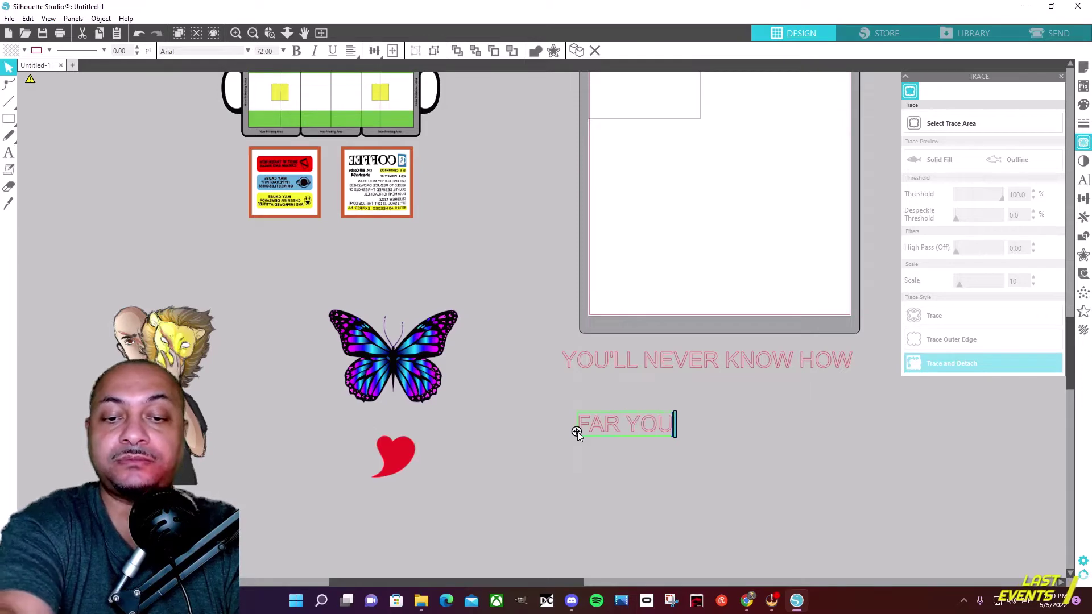
pyautogui.write("'LL GO")
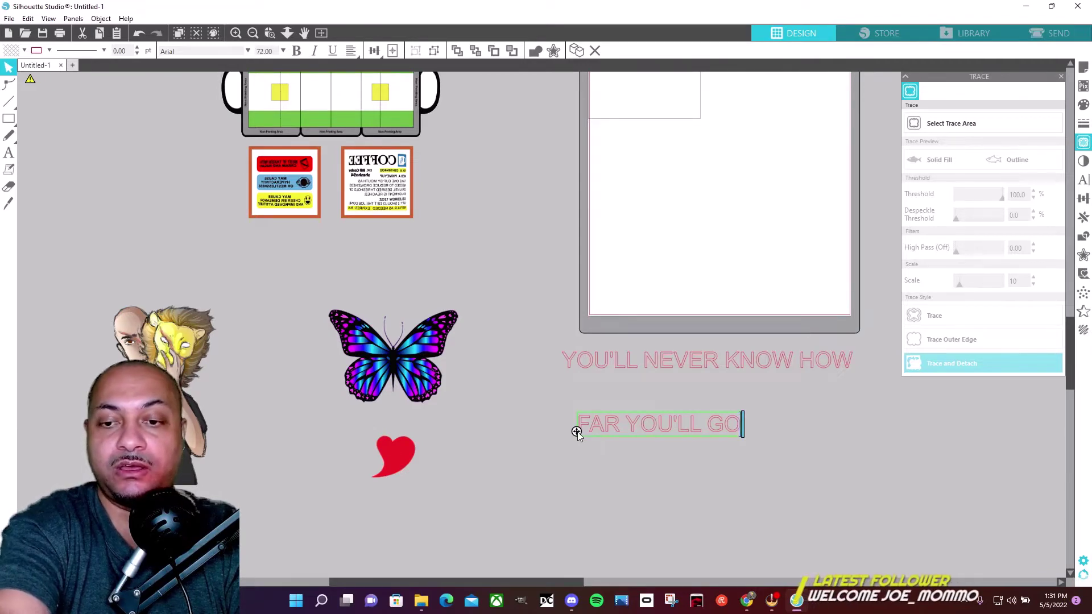
pyautogui.press('BackSpace')
pyautogui.press('BackSpace')
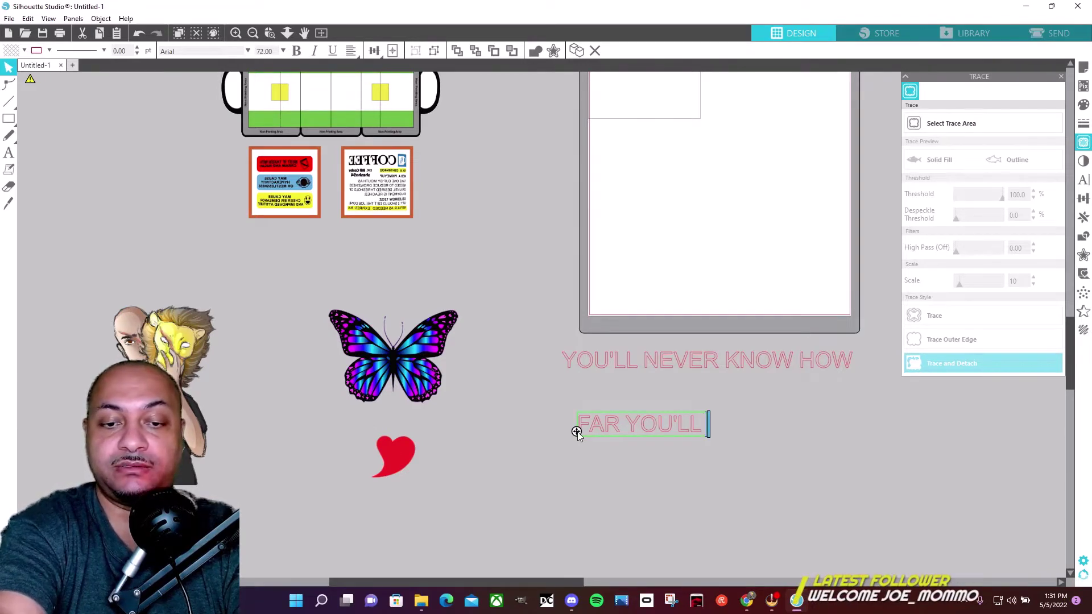
pyautogui.write('FLY')
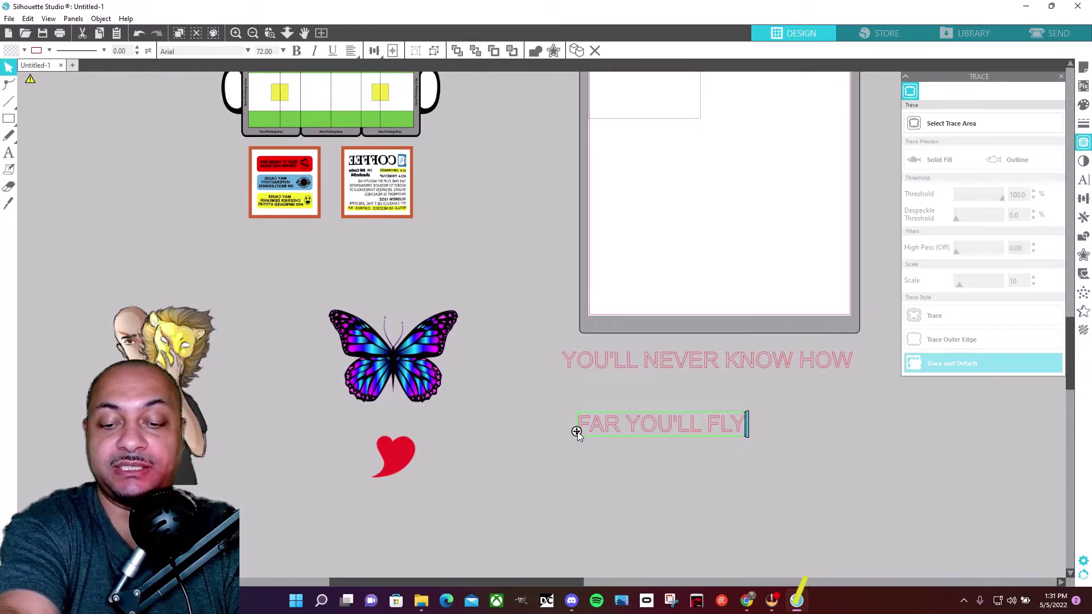
pyautogui.write(' IF YOU')
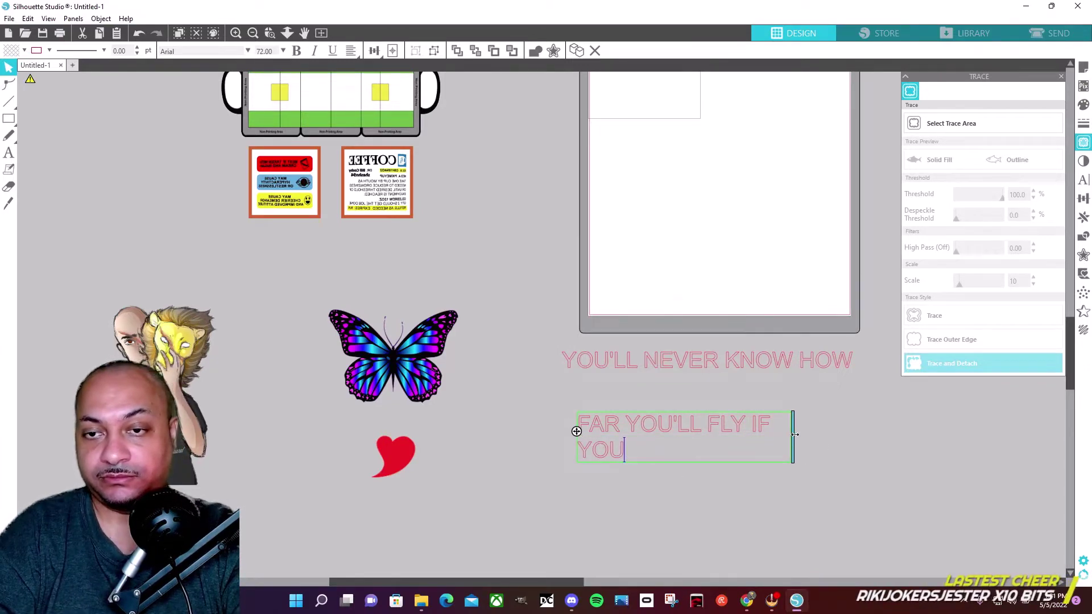
pyautogui.click(729, 436)
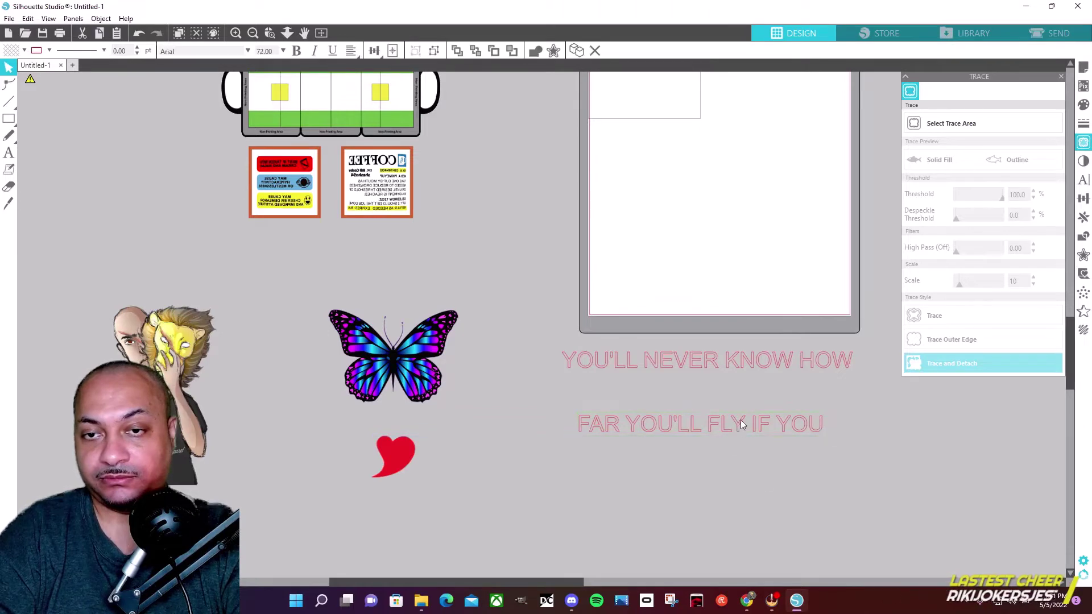
pyautogui.moveTo(741, 422); pyautogui.dragTo(736, 397)
# Step: Add a third single-line text "NEVER SPEAD YOUR WINGS." and place it centred beneath the second line
pyautogui.press('t')
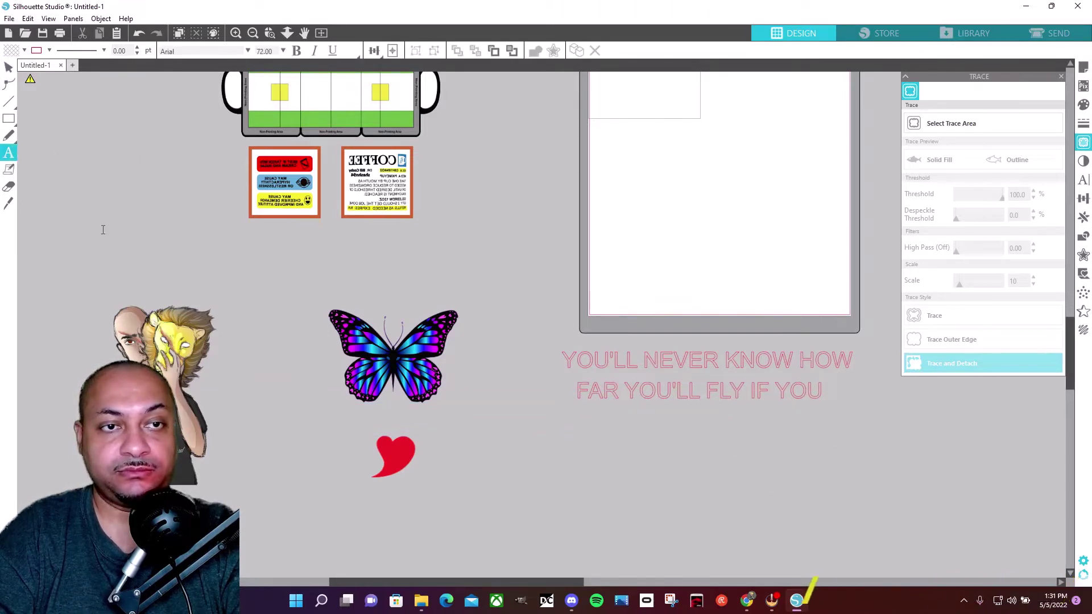
pyautogui.click(588, 435)
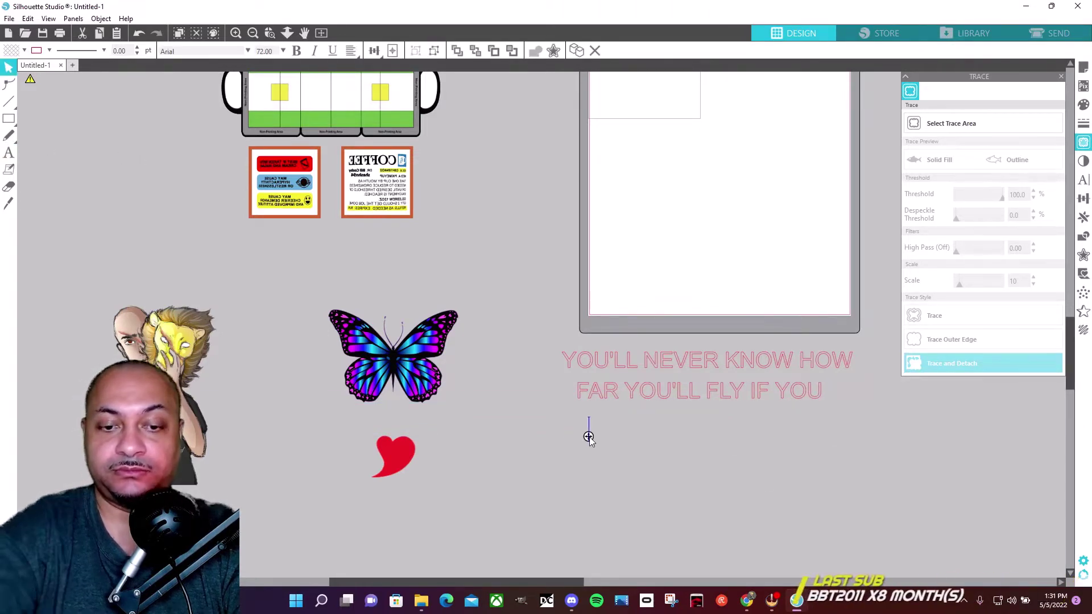
pyautogui.write('NEV')
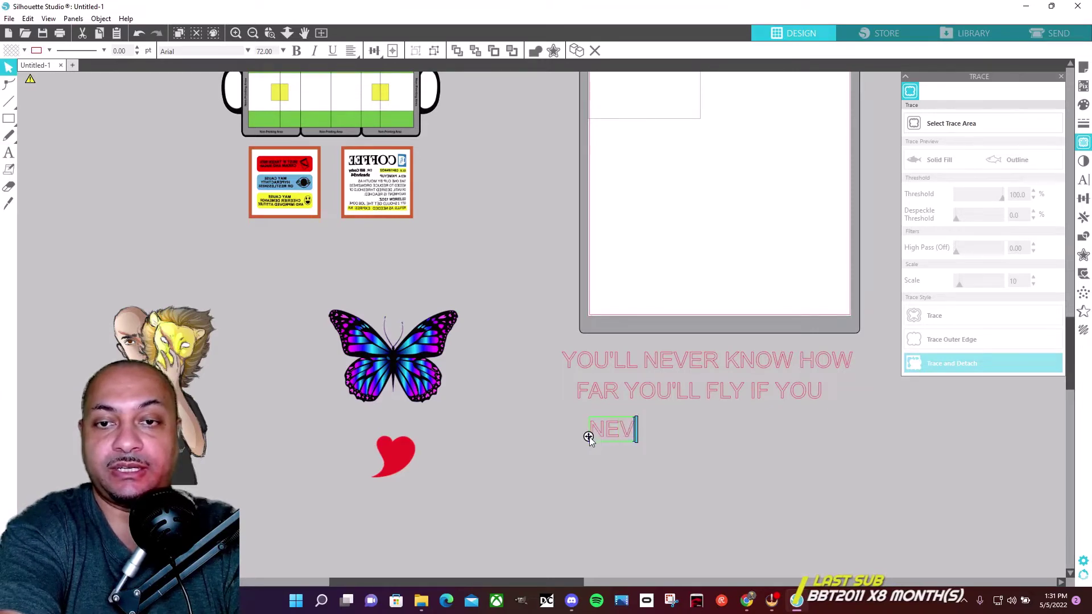
pyautogui.write('ER ')
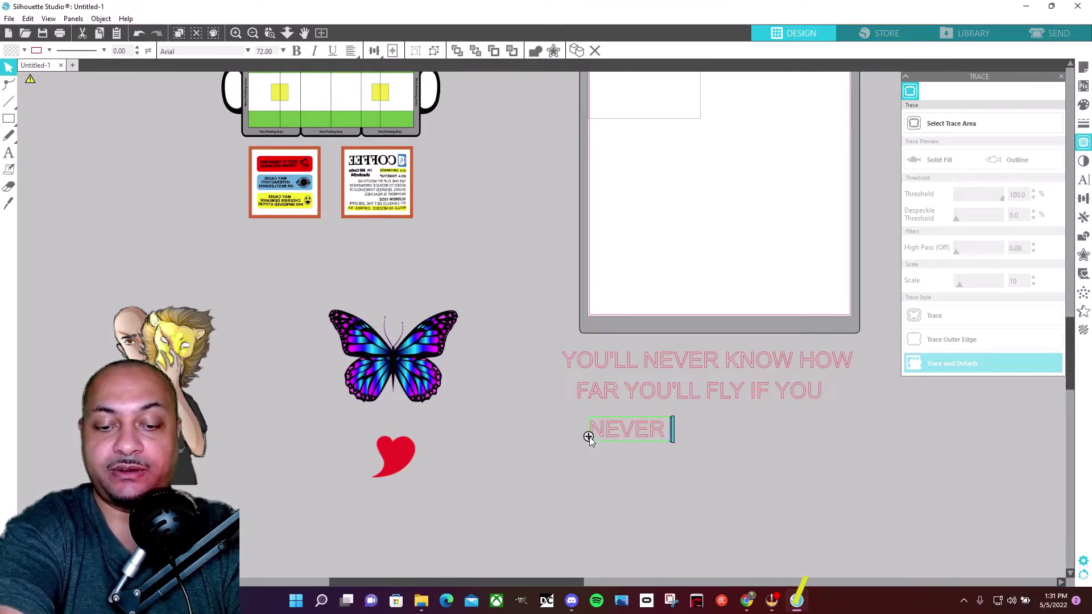
pyautogui.write('SPEAD')
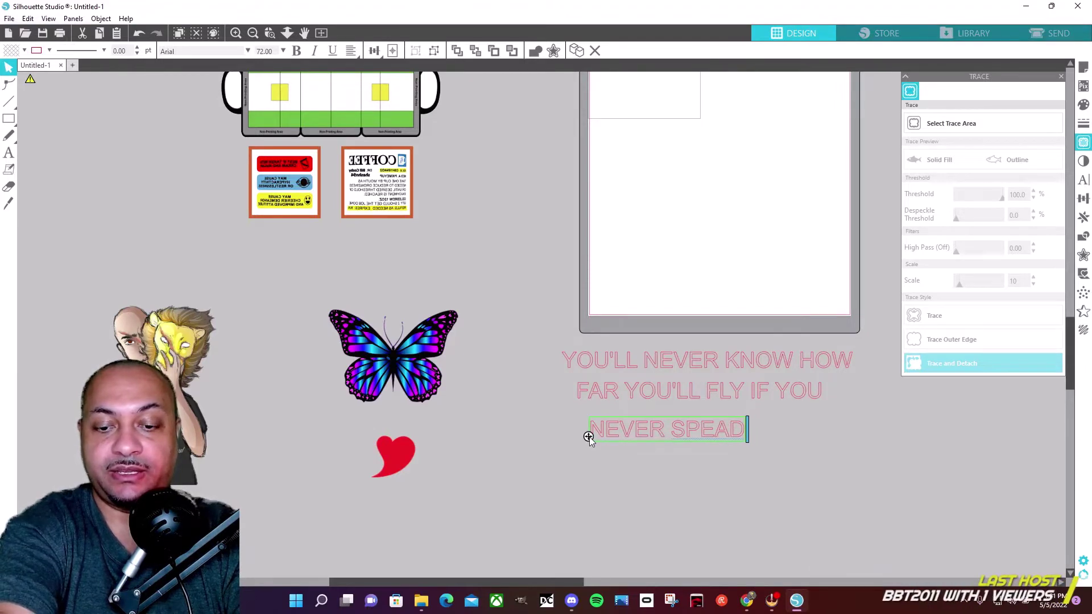
pyautogui.write(' YOU')
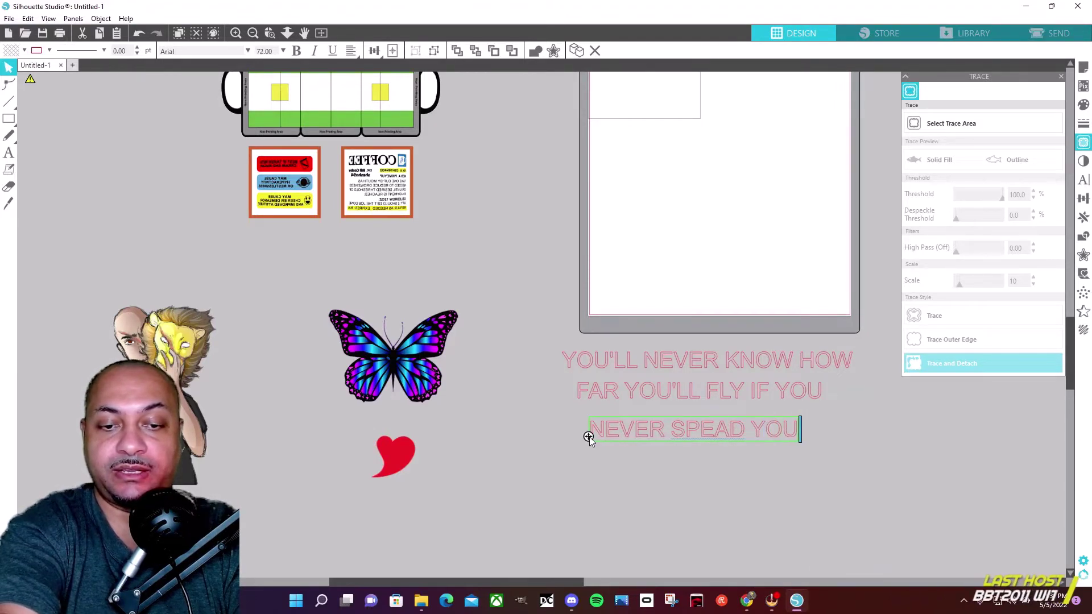
pyautogui.write('R WIN')
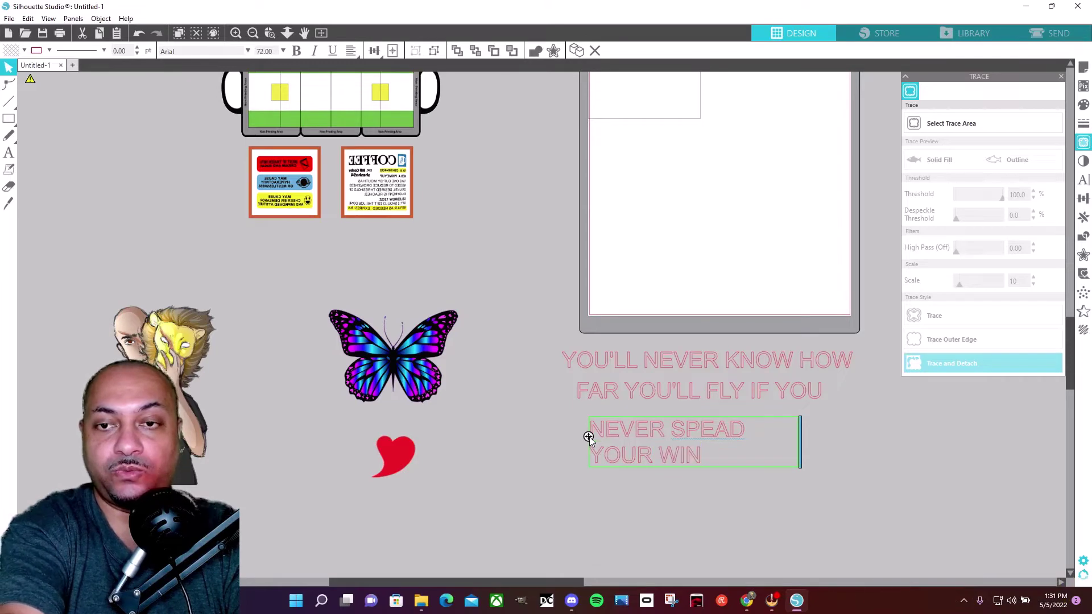
pyautogui.write('GS.')
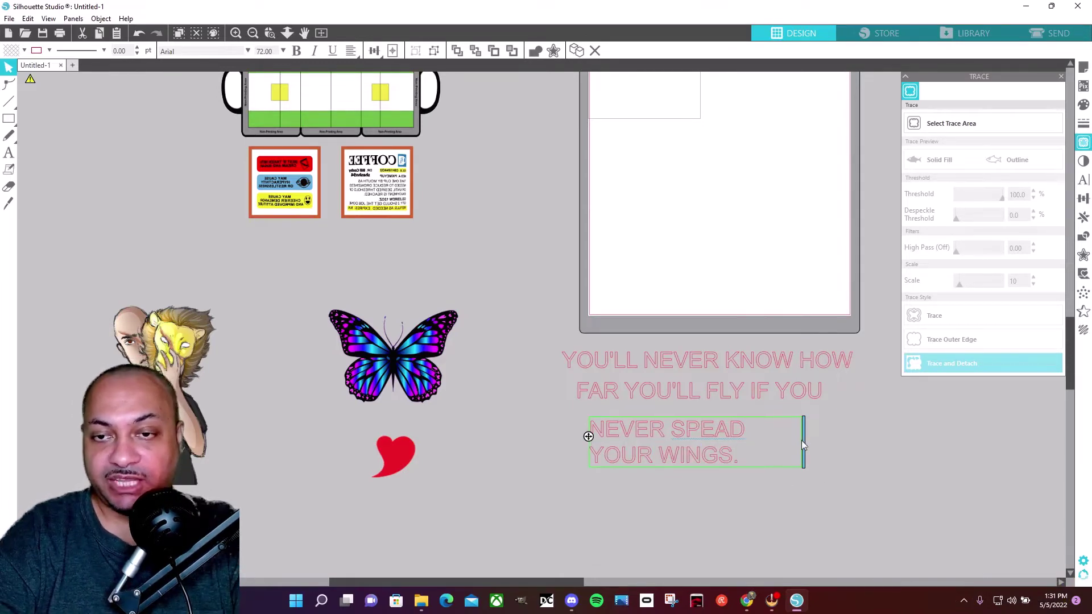
pyautogui.moveTo(800, 440); pyautogui.dragTo(910, 438)
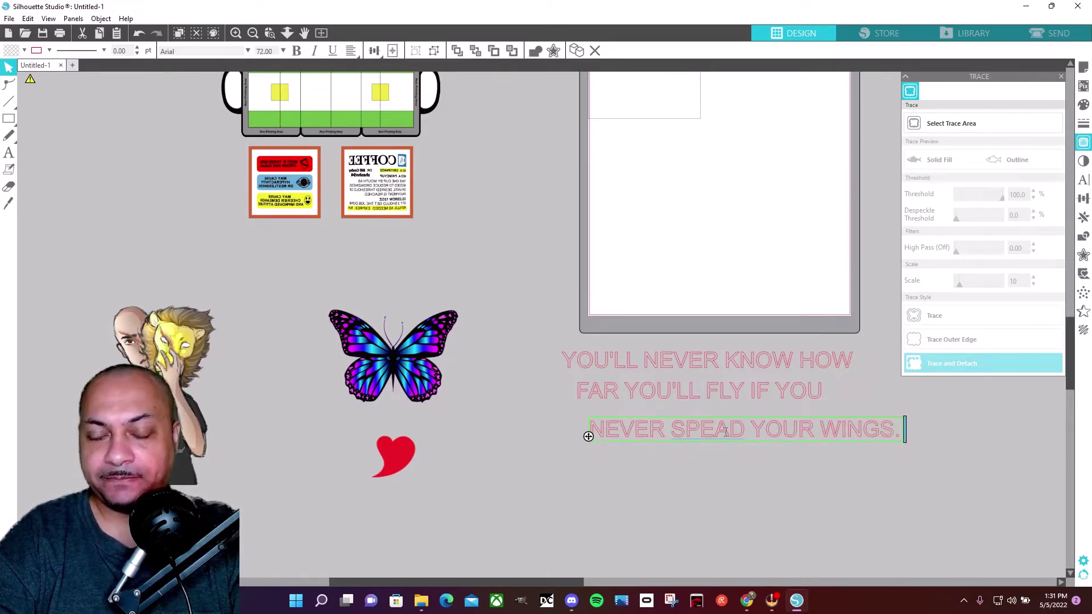
pyautogui.click(797, 479)
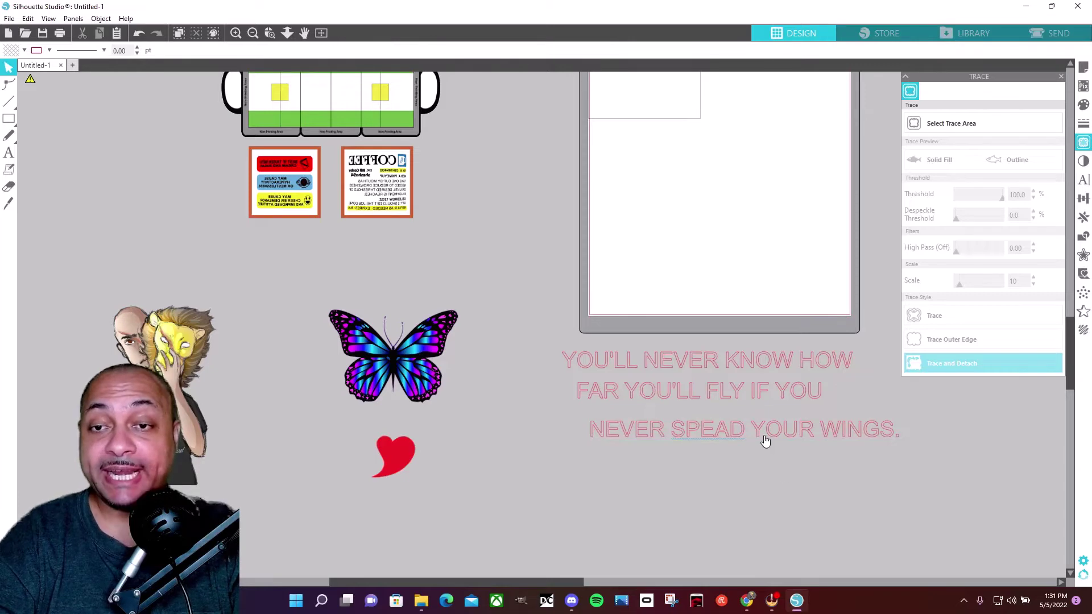
pyautogui.moveTo(759, 433); pyautogui.dragTo(728, 431)
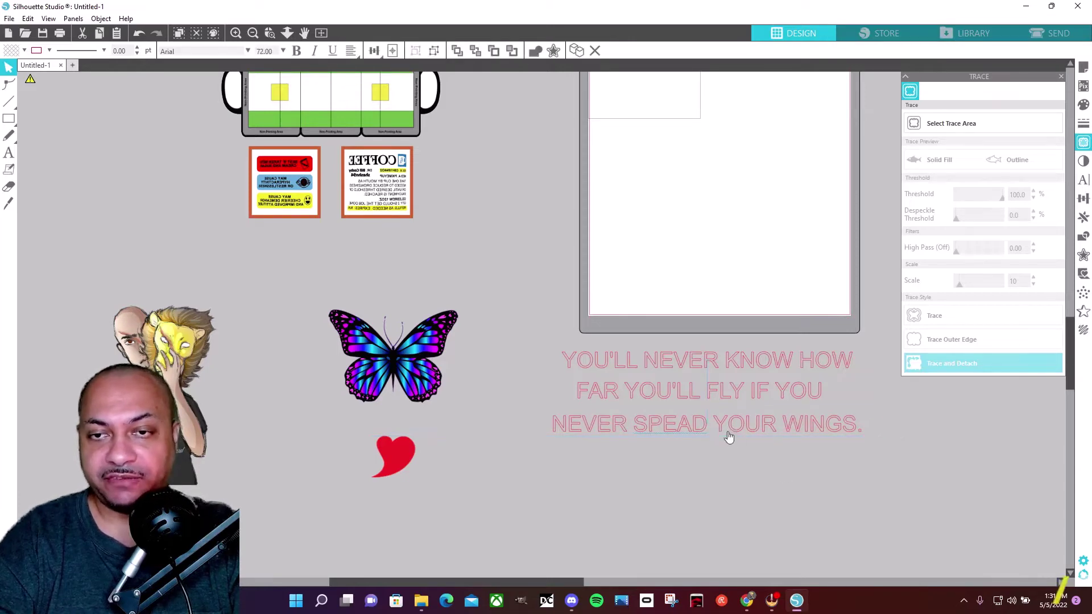
# Step: Select all three quote lines together and fill their lettering with black
pyautogui.keyDown('shift'); pyautogui.click(718, 393); pyautogui.keyUp('shift')
pyautogui.keyDown('shift'); pyautogui.click(714, 367); pyautogui.keyUp('shift')
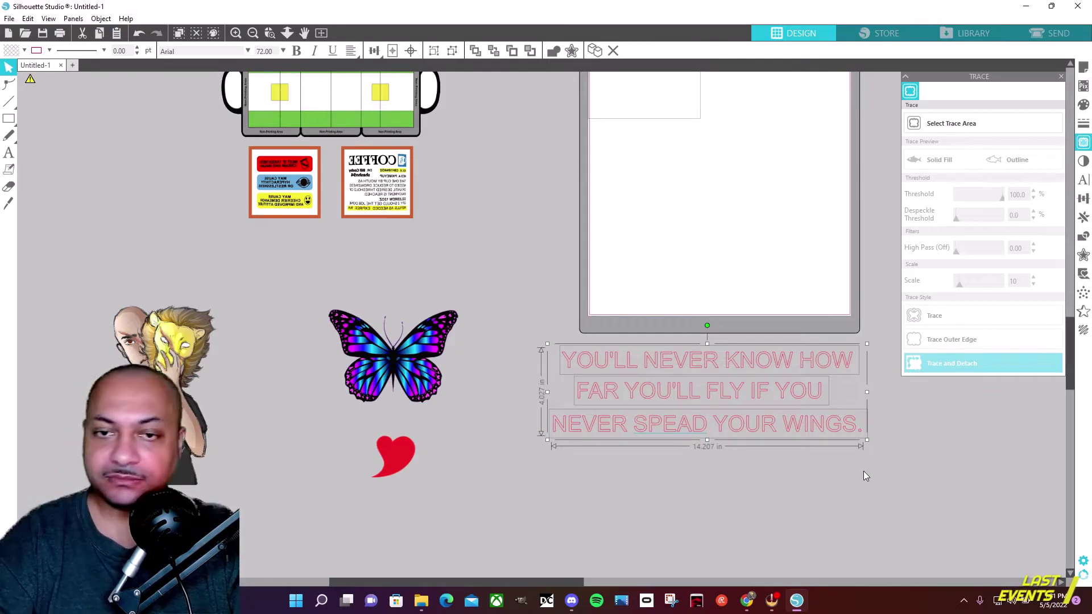
pyautogui.click(774, 477)
pyautogui.hotkey('ctrl', 'z')
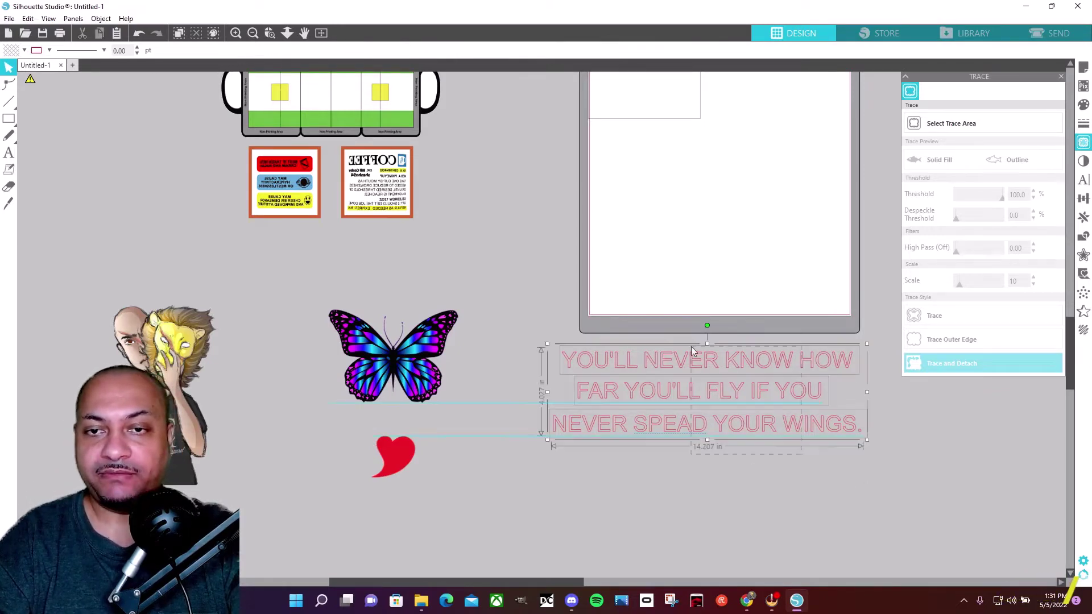
pyautogui.click(24, 50)
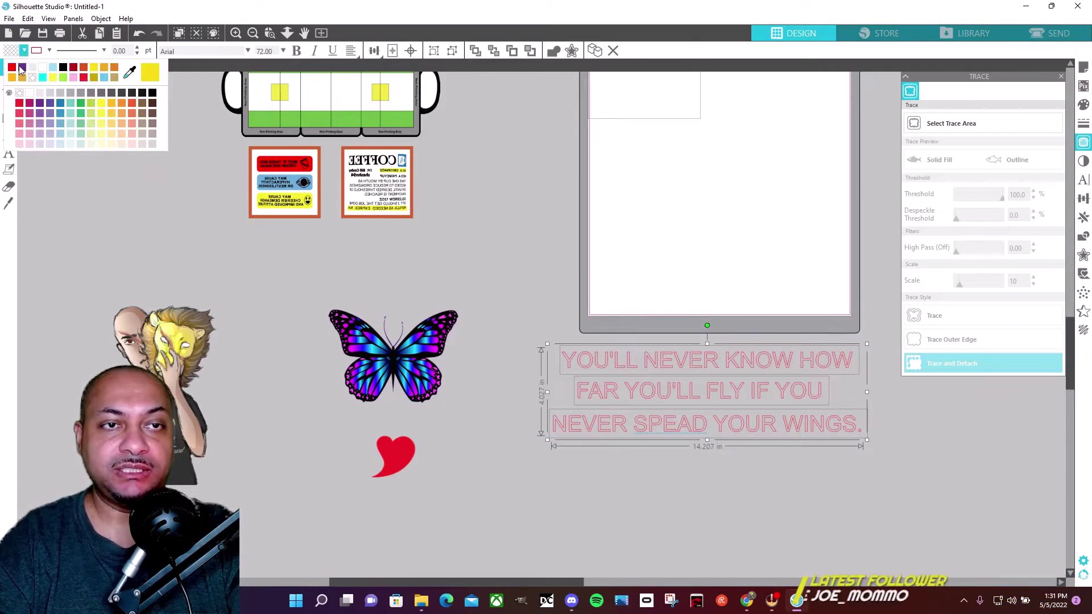
pyautogui.click(60, 67)
# Step: Set the outline colour of the three quote lines to black
pyautogui.click(48, 51)
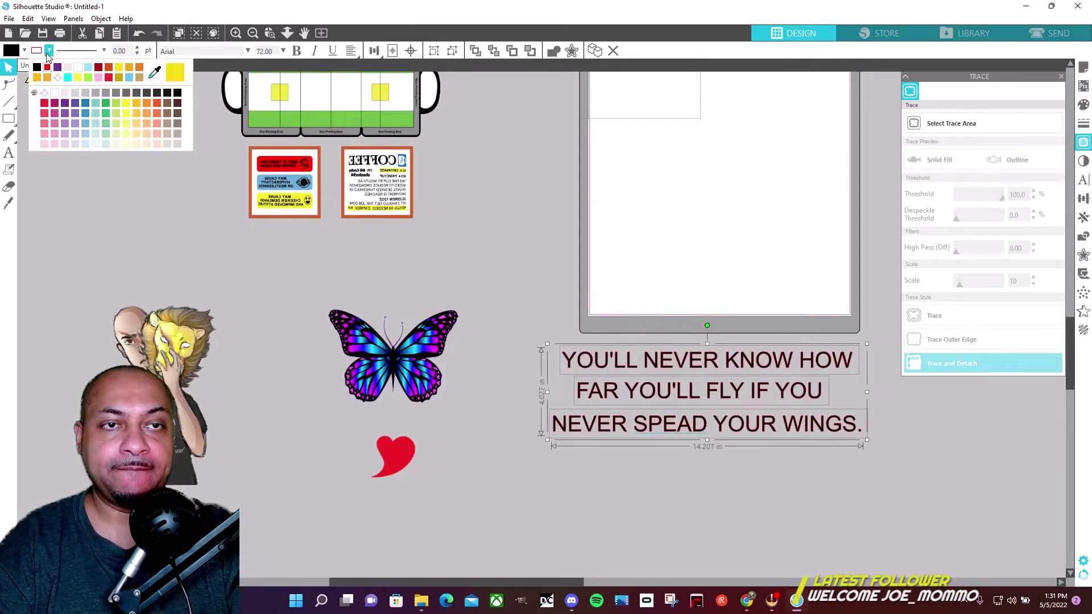
pyautogui.click(36, 68)
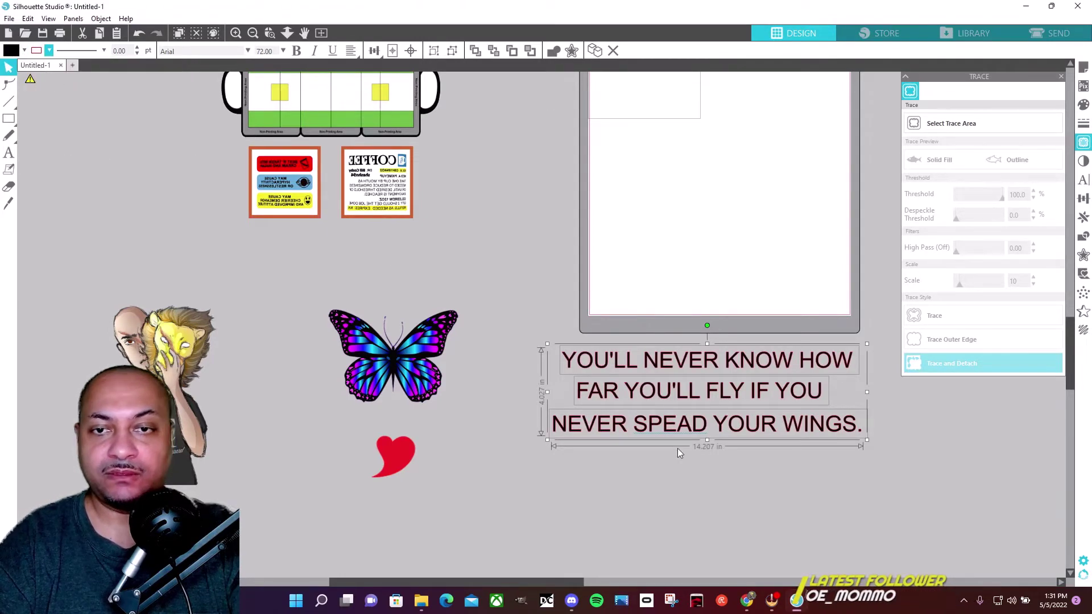
pyautogui.click(43, 51)
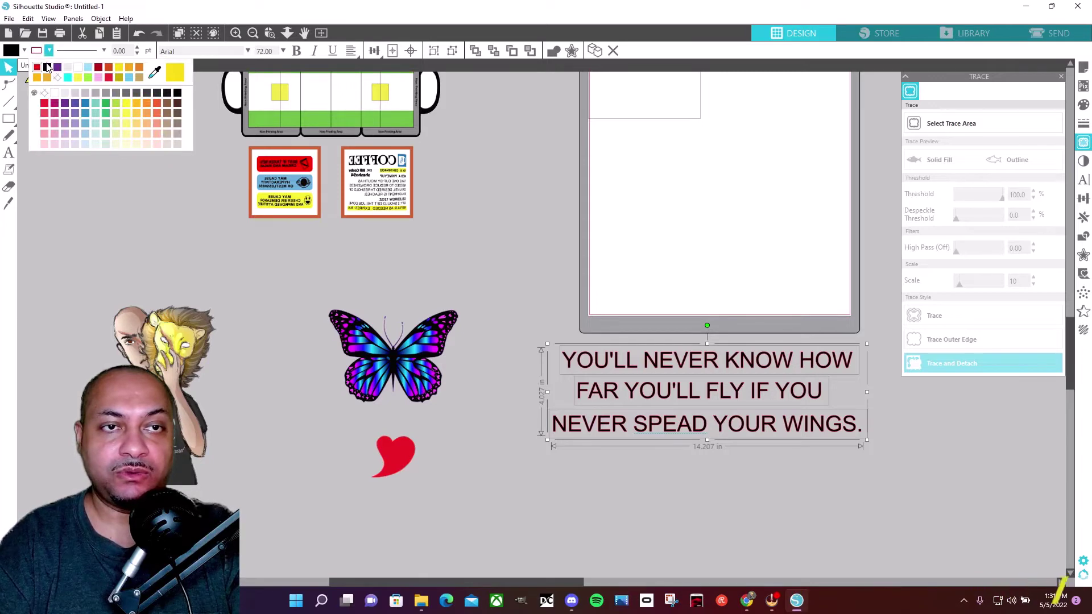
pyautogui.click(48, 67)
pyautogui.click(909, 490)
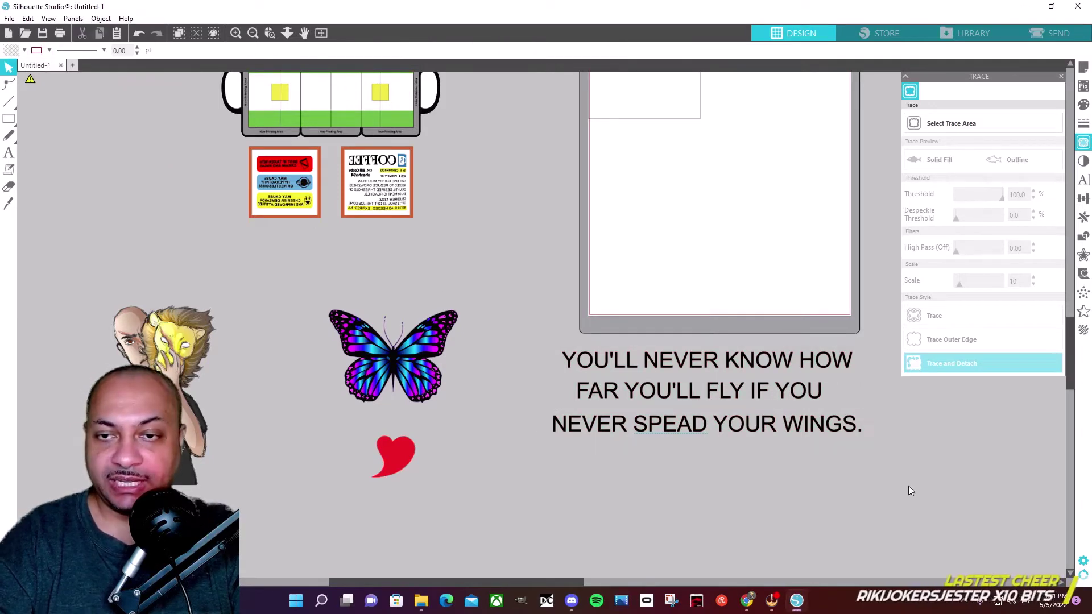
# Step: Select all three quote lines and set their text style to bold Times New Roman
pyautogui.moveTo(908, 490); pyautogui.dragTo(571, 302)
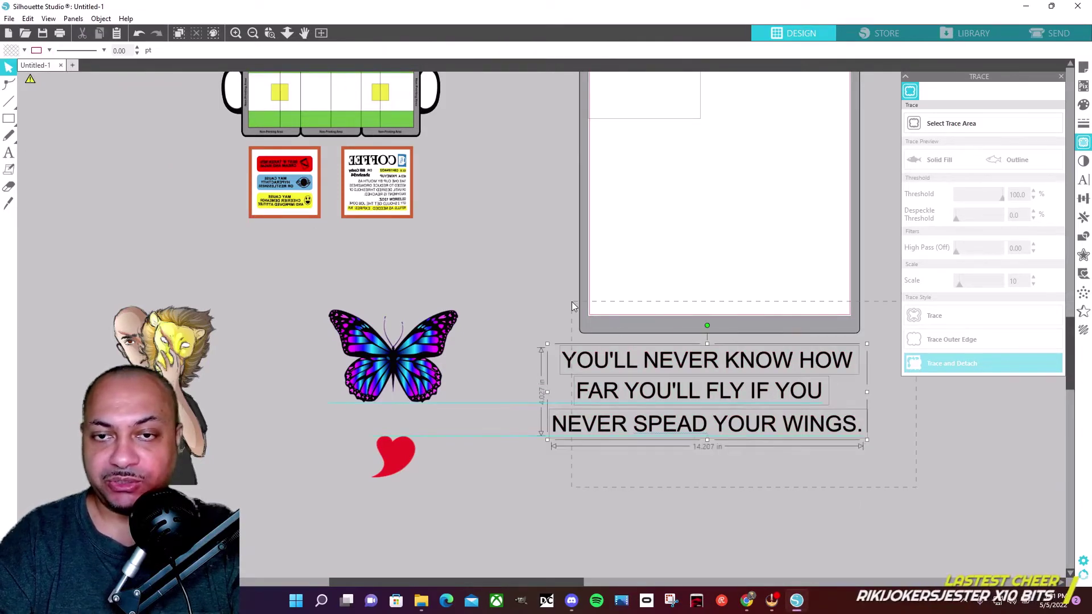
pyautogui.doubleClick(852, 435)
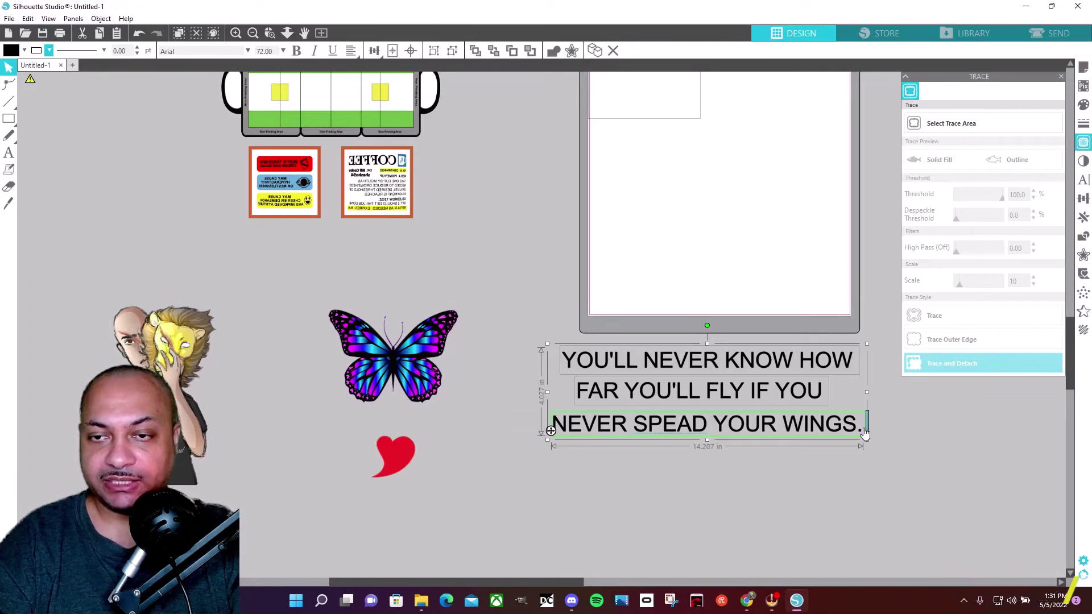
pyautogui.moveTo(864, 424); pyautogui.dragTo(514, 421)
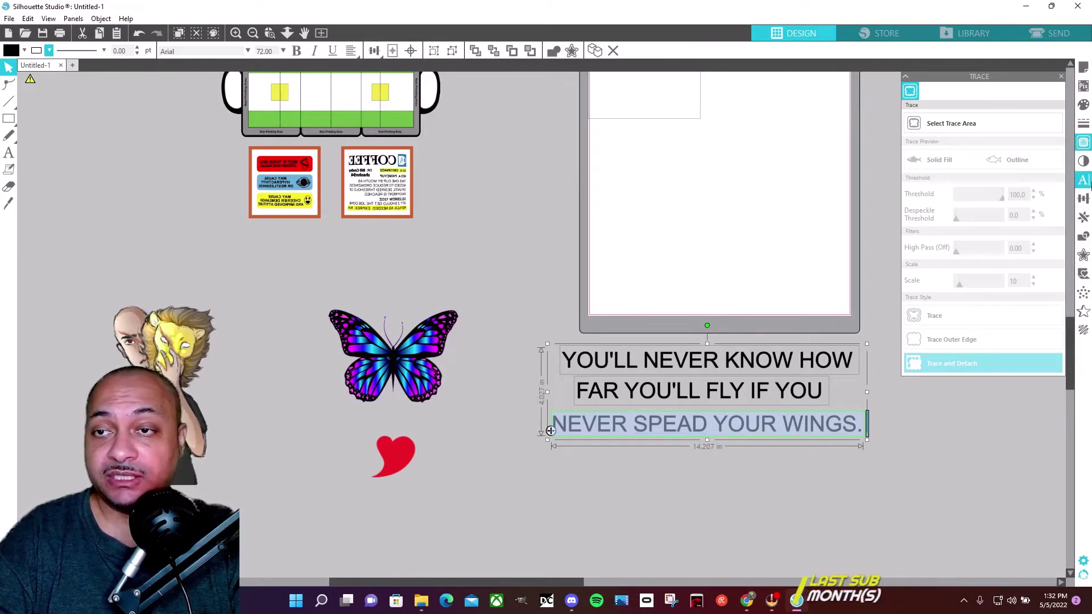
pyautogui.click(1083, 179)
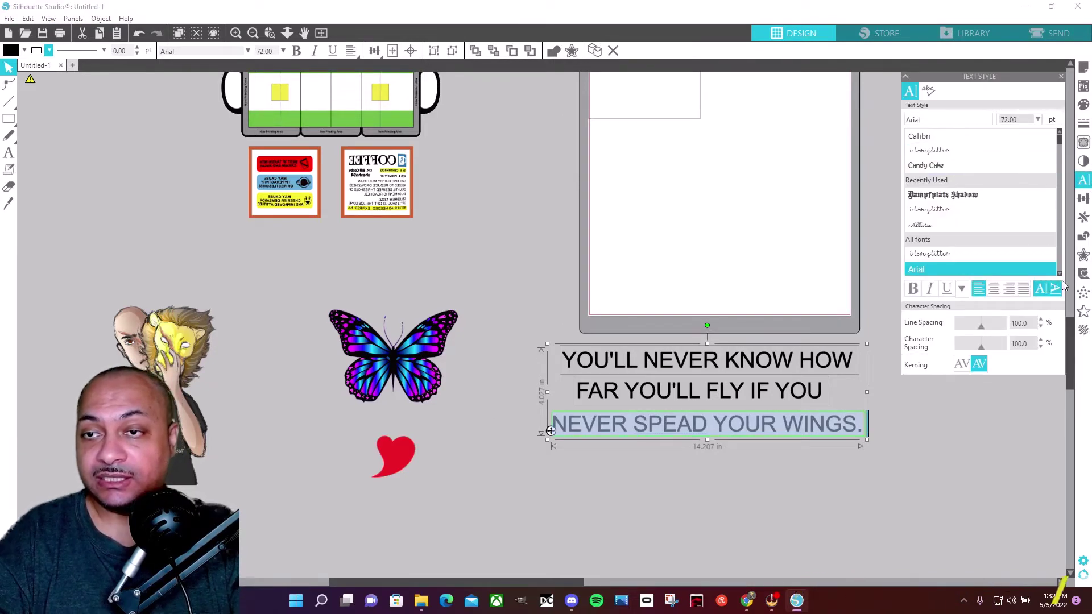
pyautogui.scroll(-8, 1061, 277)
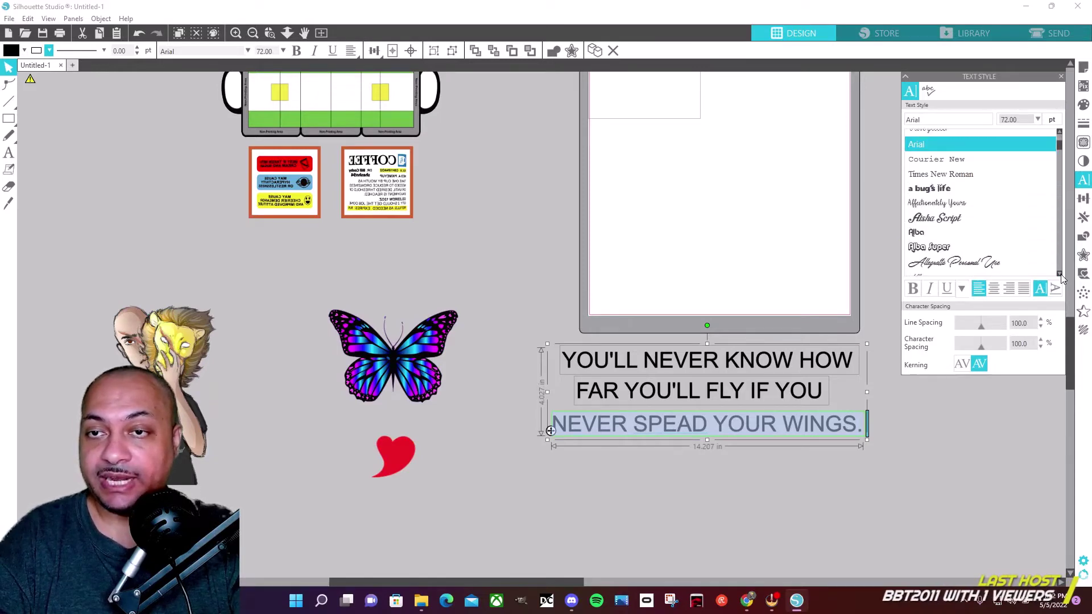
pyautogui.click(975, 173)
pyautogui.click(914, 289)
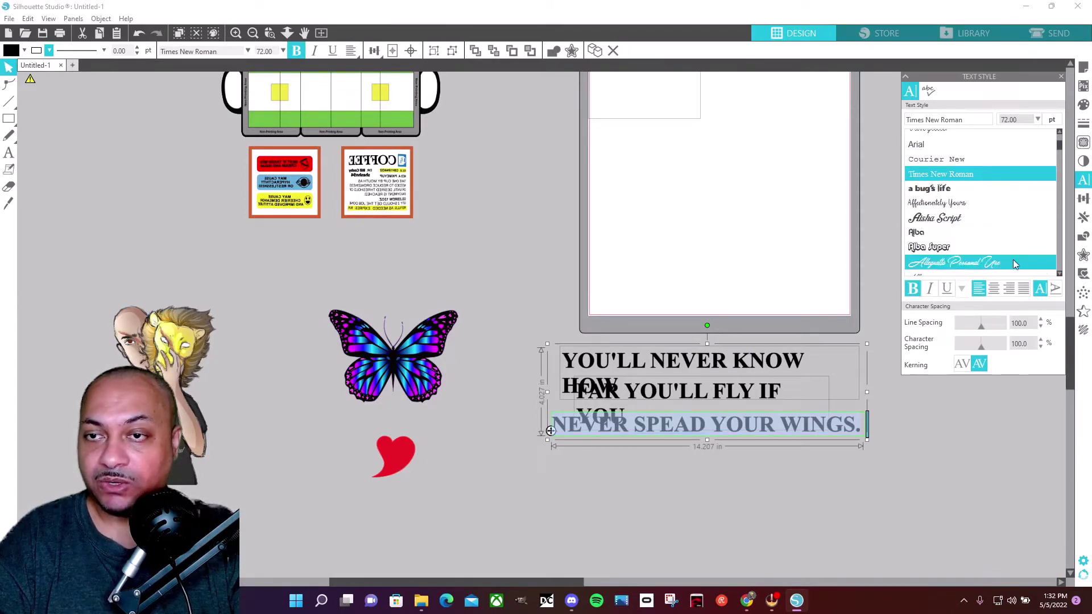
# Step: Browse the available fonts and change the three quote lines to Calibri
pyautogui.click(1059, 273)
pyautogui.click(1059, 274)
pyautogui.click(1059, 273)
pyautogui.click(1059, 273)
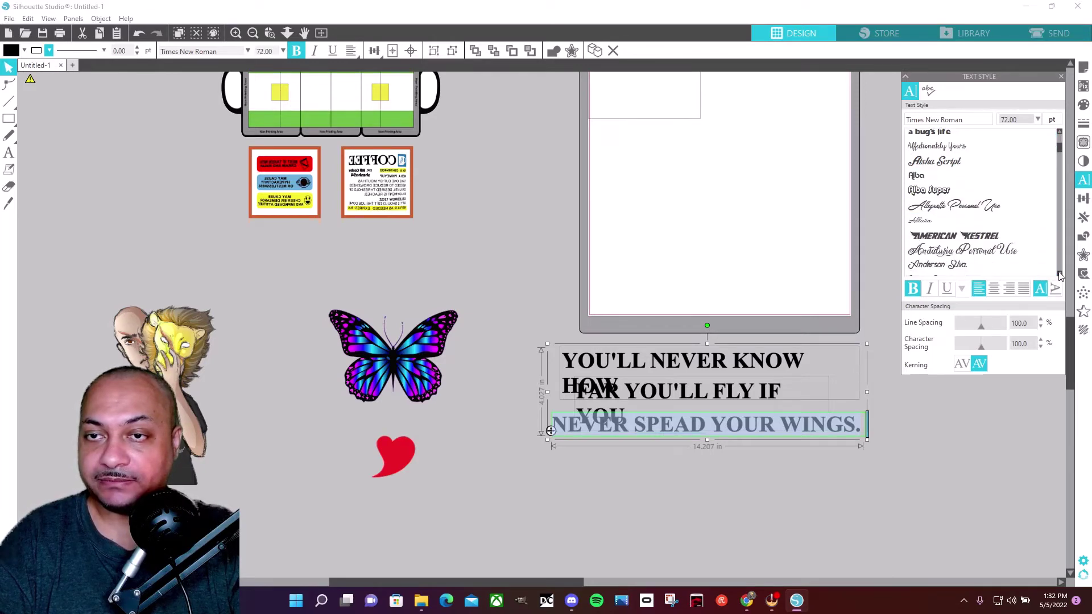
pyautogui.click(1058, 273)
pyautogui.click(1059, 273)
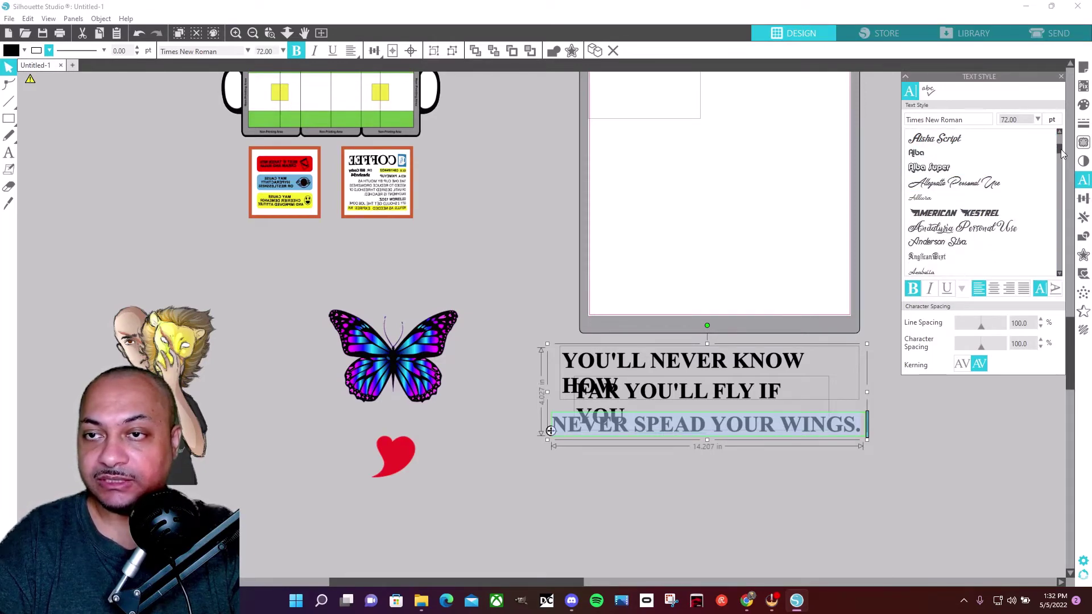
pyautogui.moveTo(1059, 150); pyautogui.dragTo(1061, 124)
pyautogui.click(931, 151)
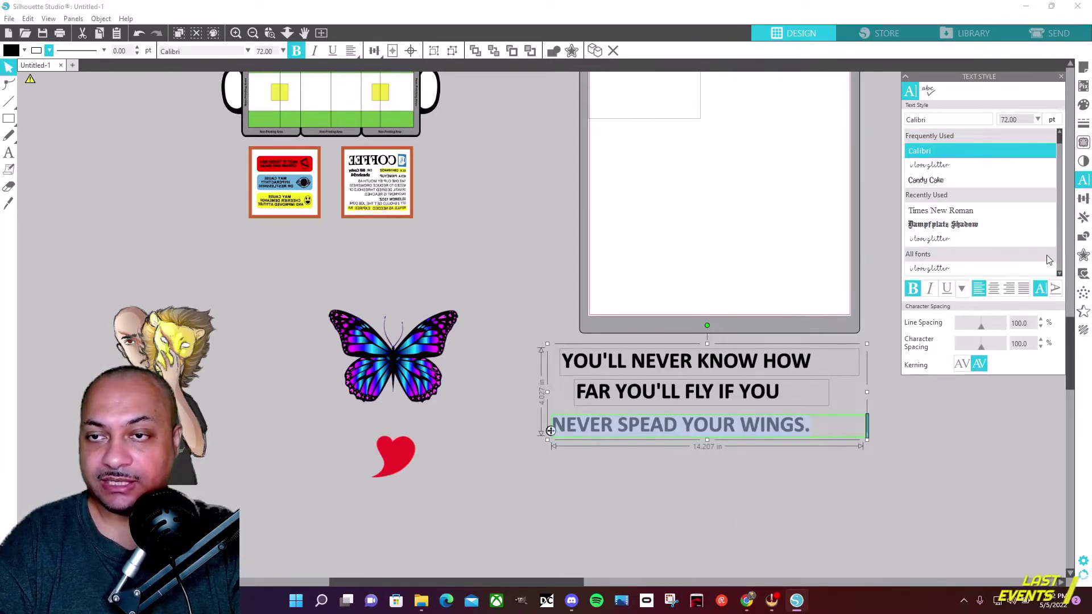
# Step: Try Times New Roman on the quote lines once more, and return them to Calibri
pyautogui.scroll(-5, 1061, 273)
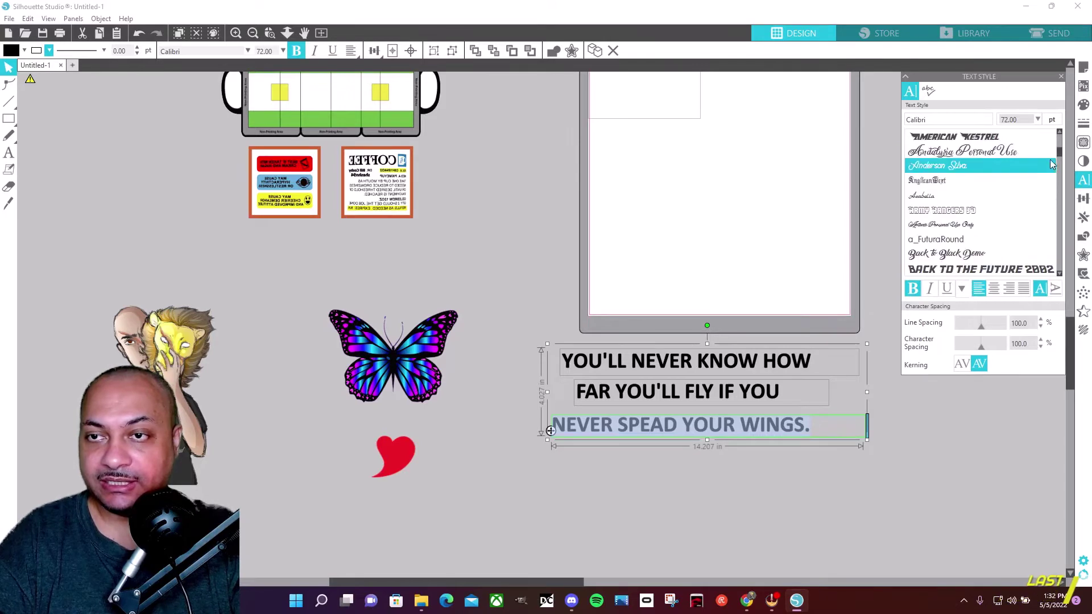
pyautogui.click(1059, 134)
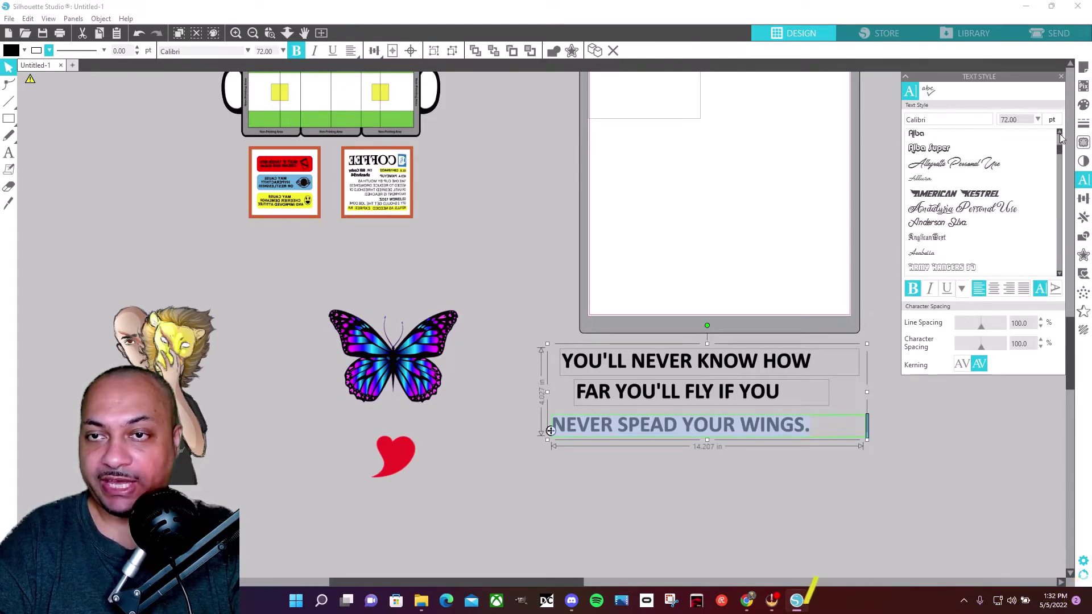
pyautogui.click(1059, 134)
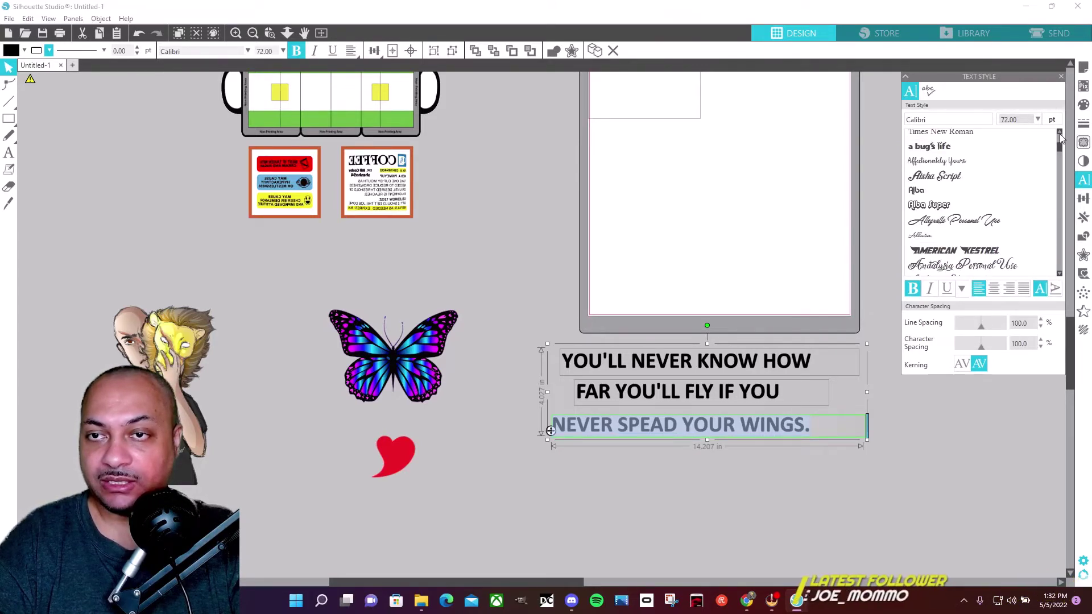
pyautogui.click(970, 134)
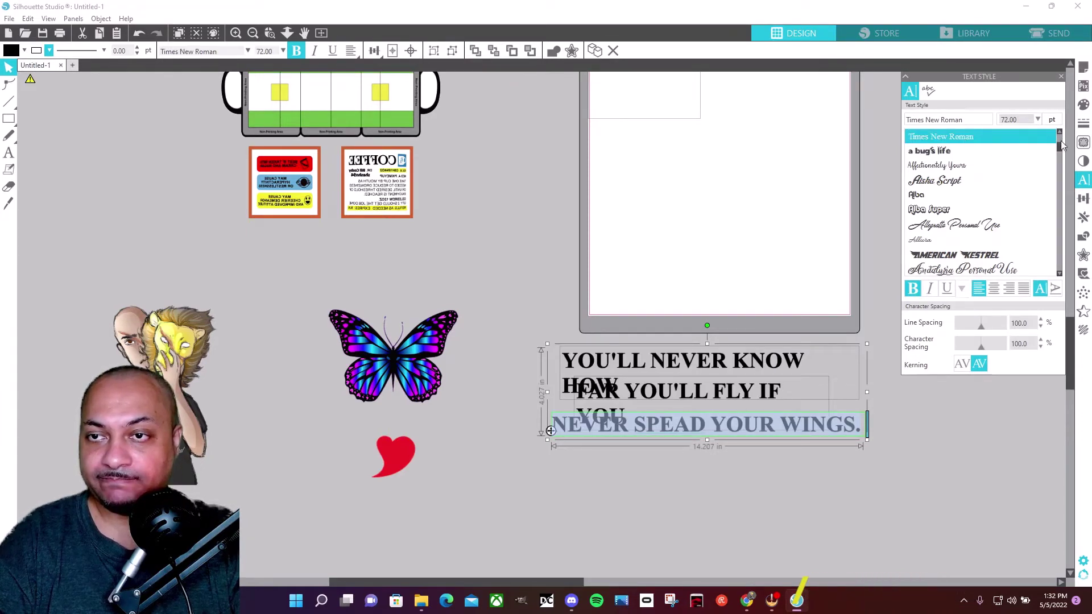
pyautogui.scroll(3, 1063, 150)
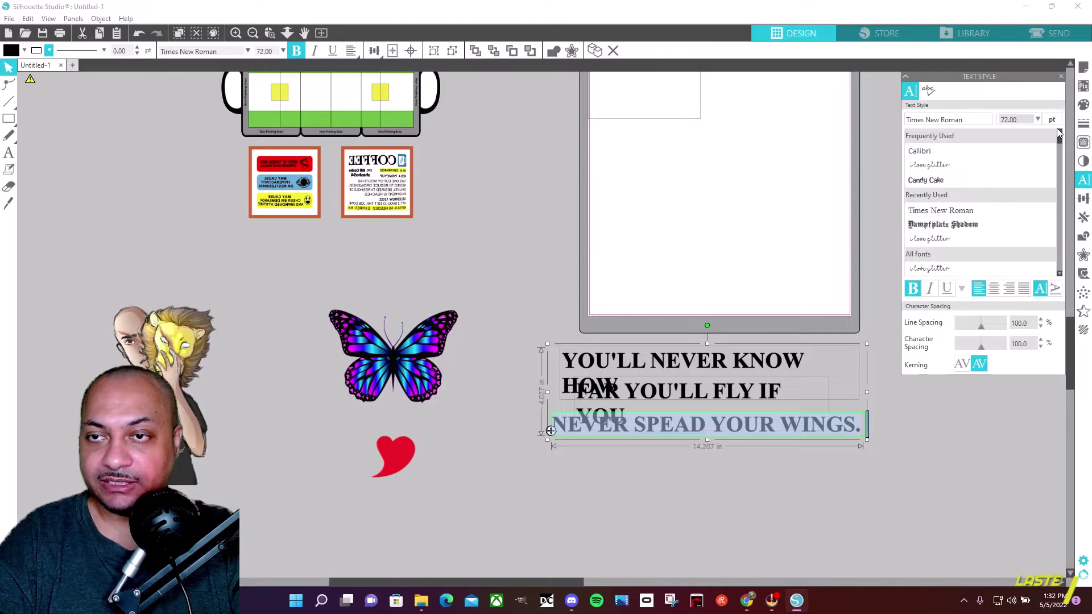
pyautogui.click(957, 147)
pyautogui.click(675, 489)
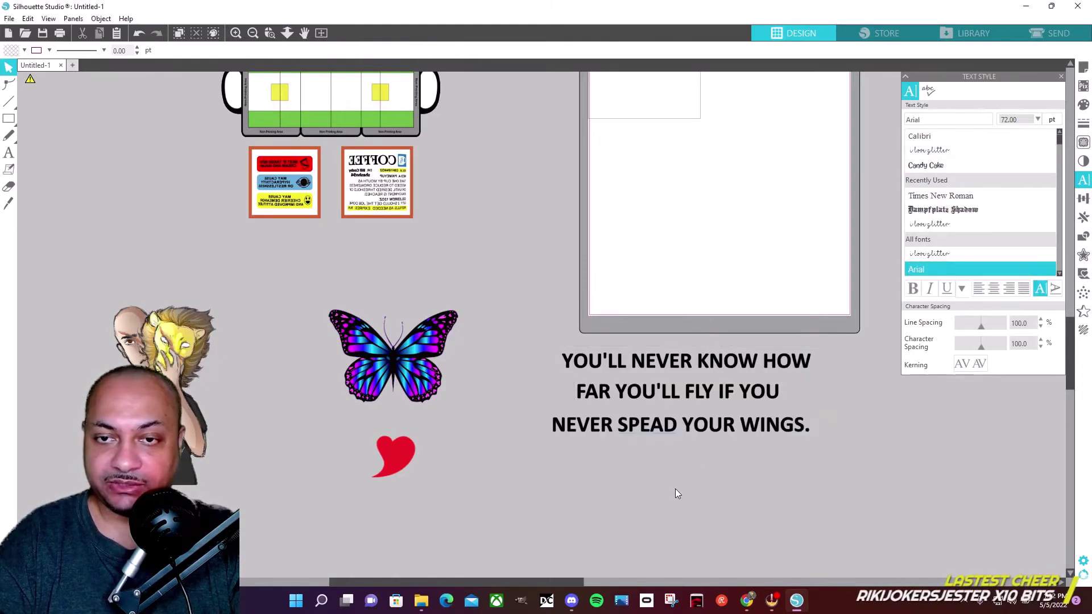
# Step: Enlarge the line "FAR YOU'LL FLY IF YOU" to about 1.1 in high and nudge the third line slightly right beneath it
pyautogui.click(685, 364)
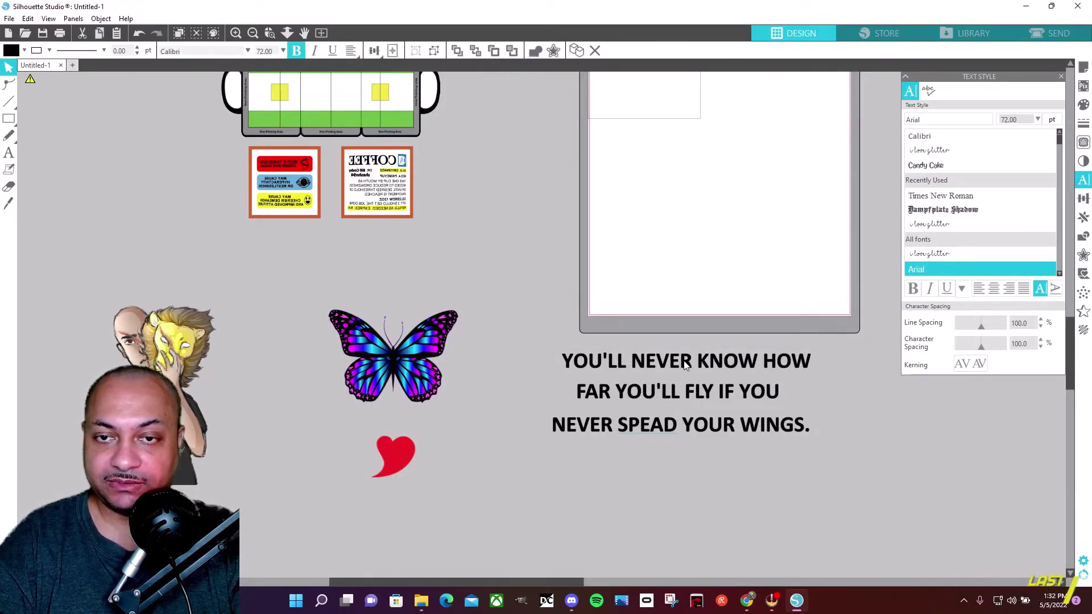
pyautogui.click(736, 391)
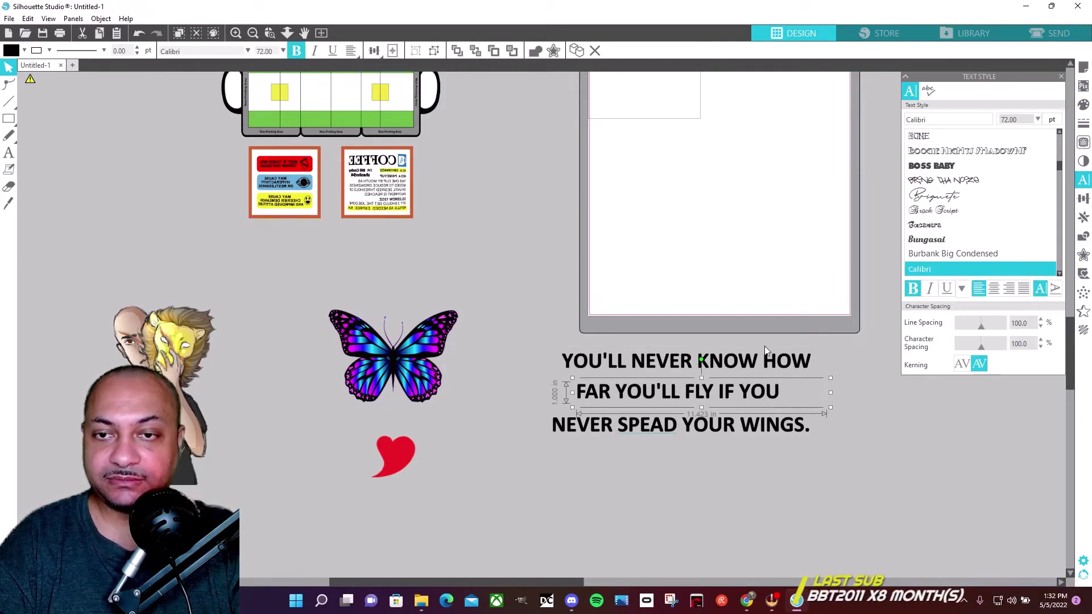
pyautogui.click(757, 361)
pyautogui.click(756, 363)
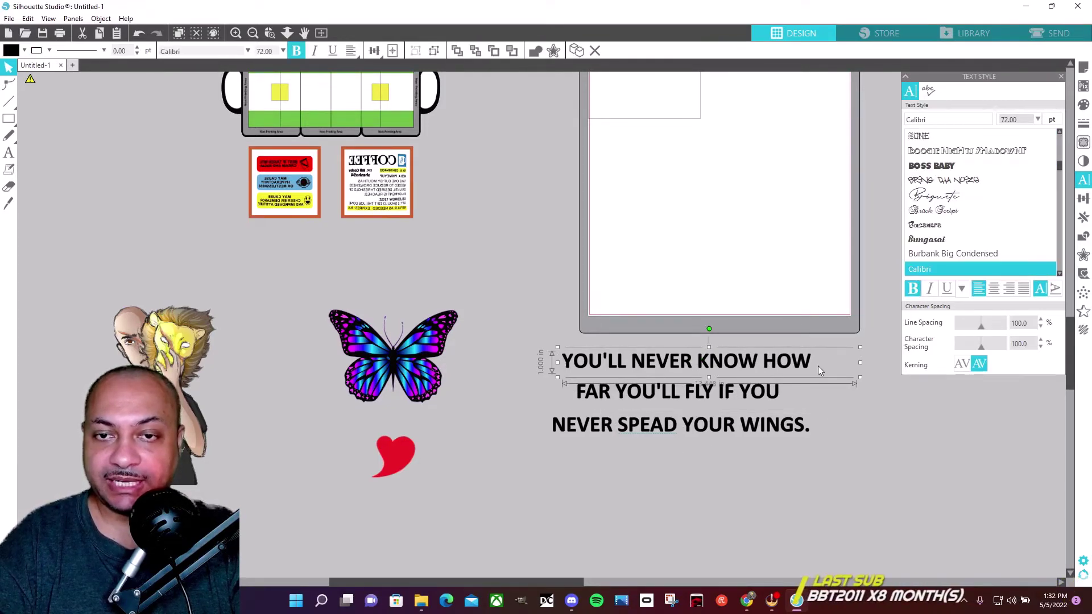
pyautogui.click(784, 403)
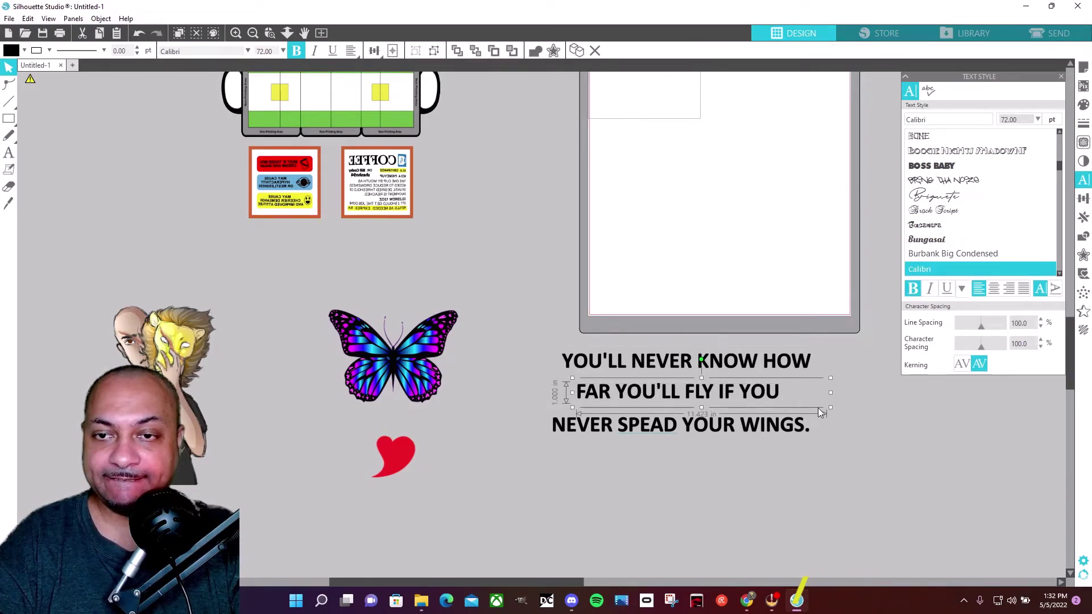
pyautogui.moveTo(827, 408); pyautogui.dragTo(858, 407)
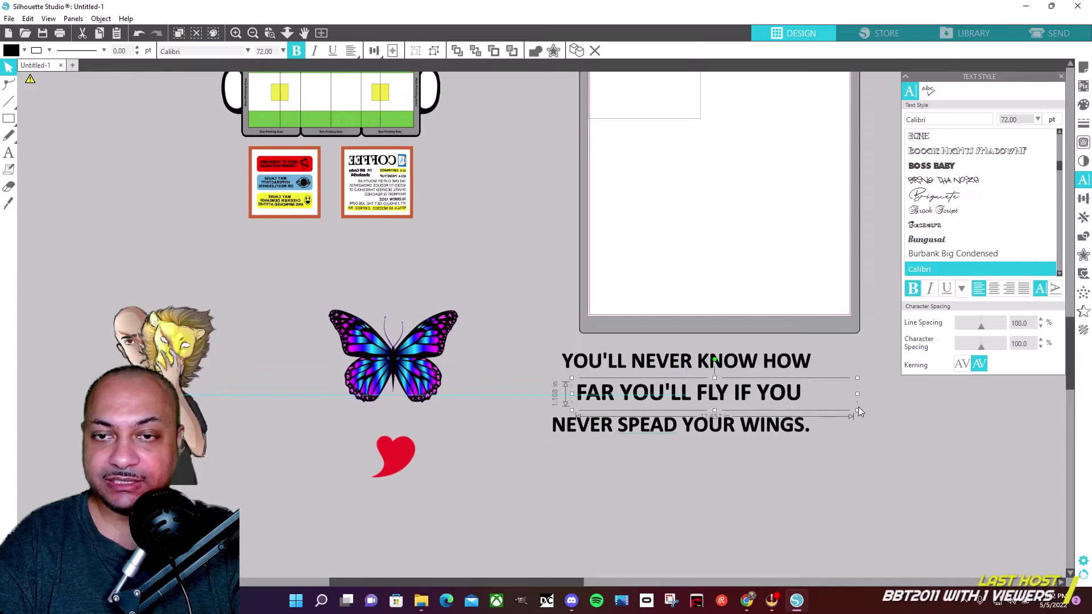
pyautogui.click(829, 412)
pyautogui.click(750, 430)
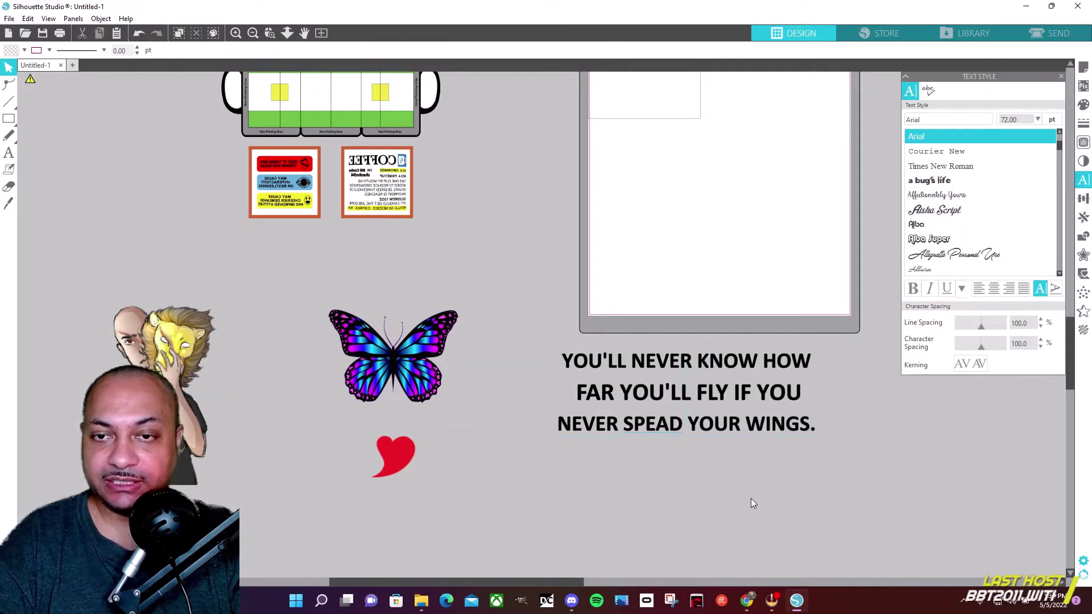
# Step: Move the quote over the page's lower-left edge, and place the butterfly beneath it with the heart to the butterfly's right
pyautogui.moveTo(751, 498); pyautogui.dragTo(620, 194)
pyautogui.moveTo(418, 358); pyautogui.dragTo(651, 337)
pyautogui.moveTo(414, 461); pyautogui.dragTo(723, 393)
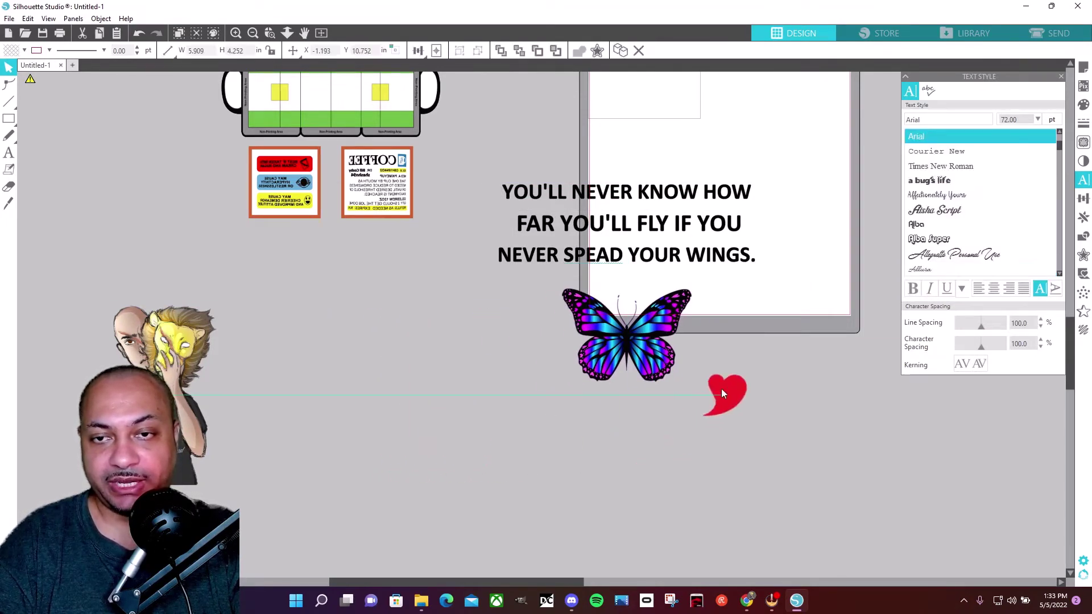
pyautogui.click(484, 142)
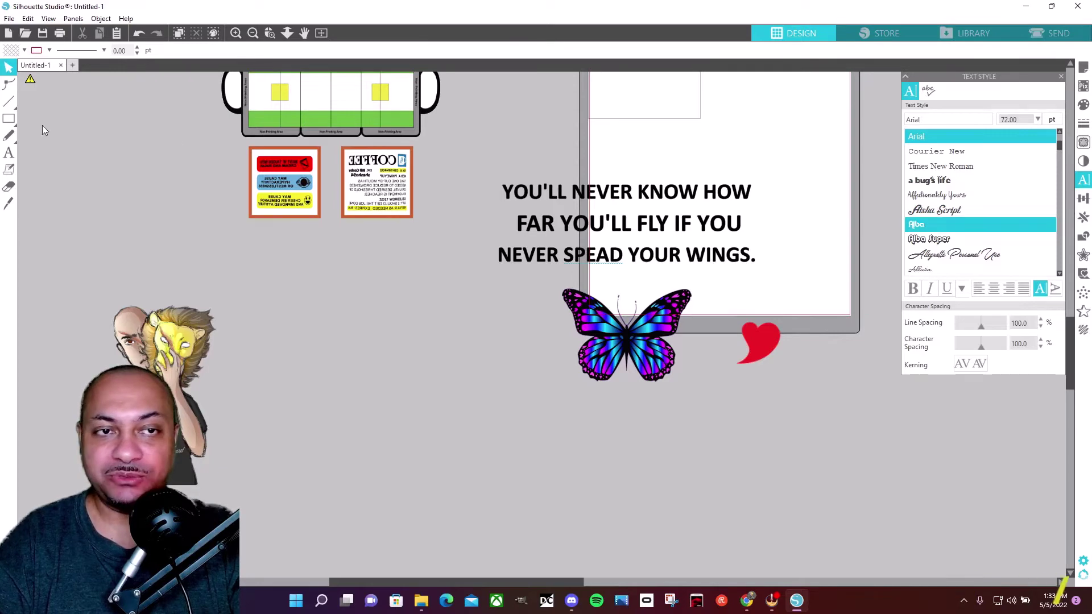
# Step: Add the mug recipient's first name in capitals as a separate text in the empty area below the butterfly
pyautogui.click(9, 153)
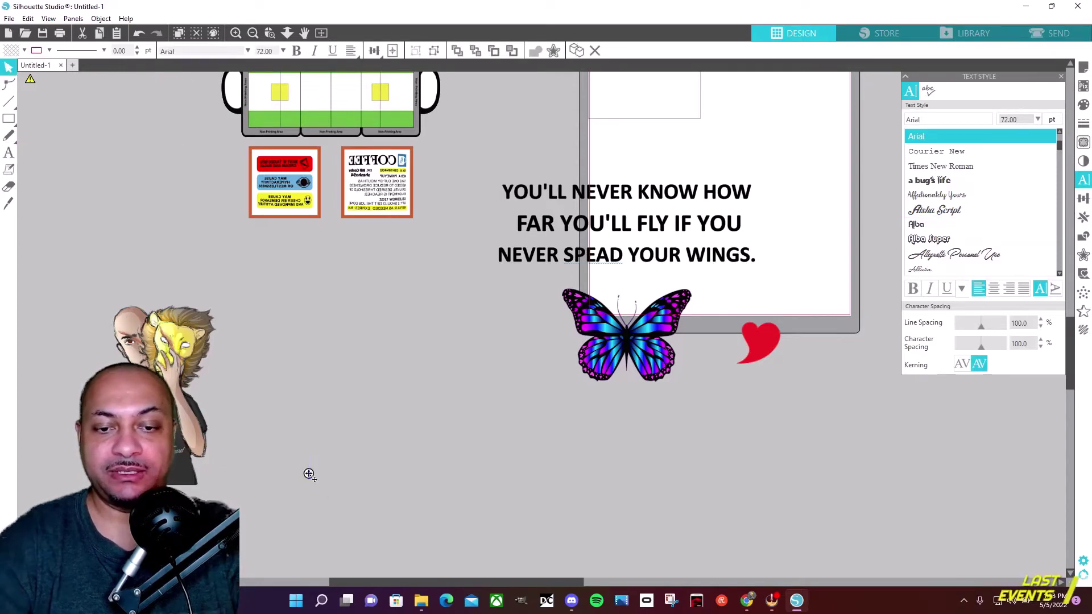
pyautogui.click(309, 474)
pyautogui.write('GA')
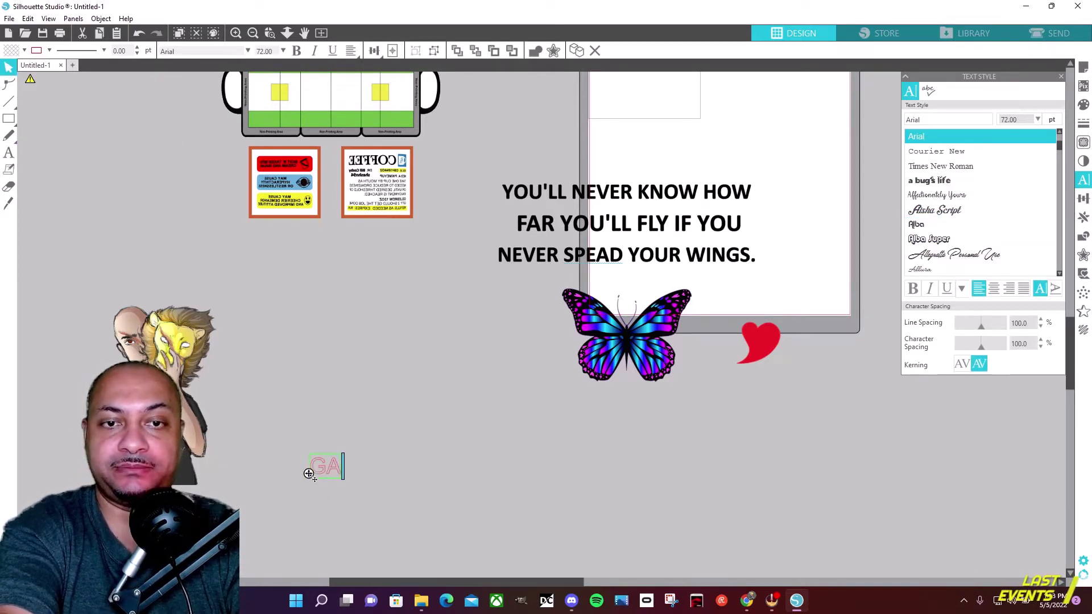
pyautogui.write('BBY')
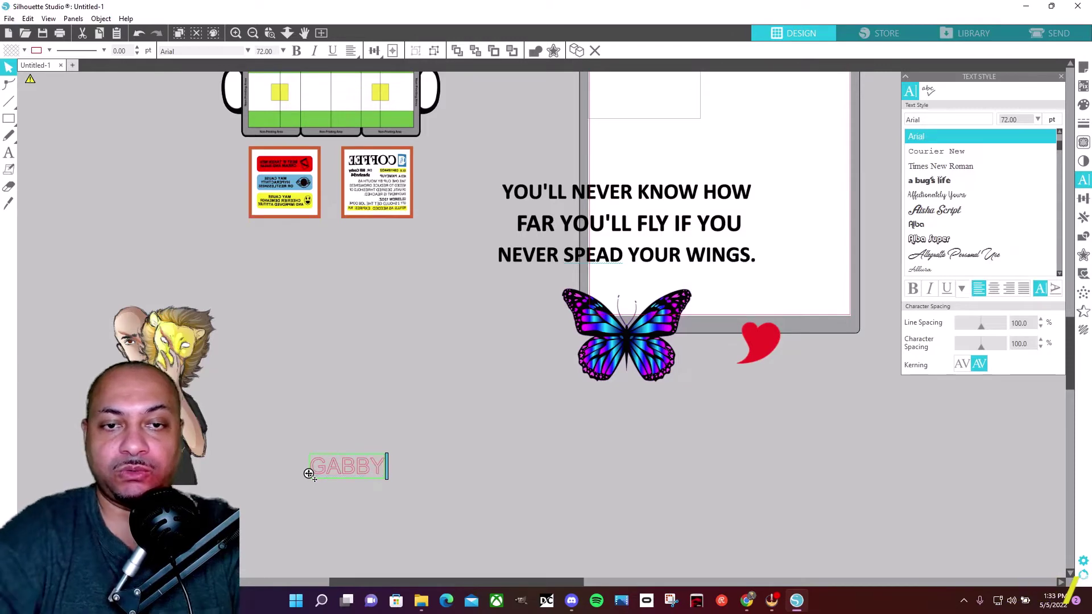
pyautogui.click(443, 495)
# Step: Enlarge the name text to about 11.79 by 3.82 in and move it slightly up and to the right
pyautogui.click(379, 470)
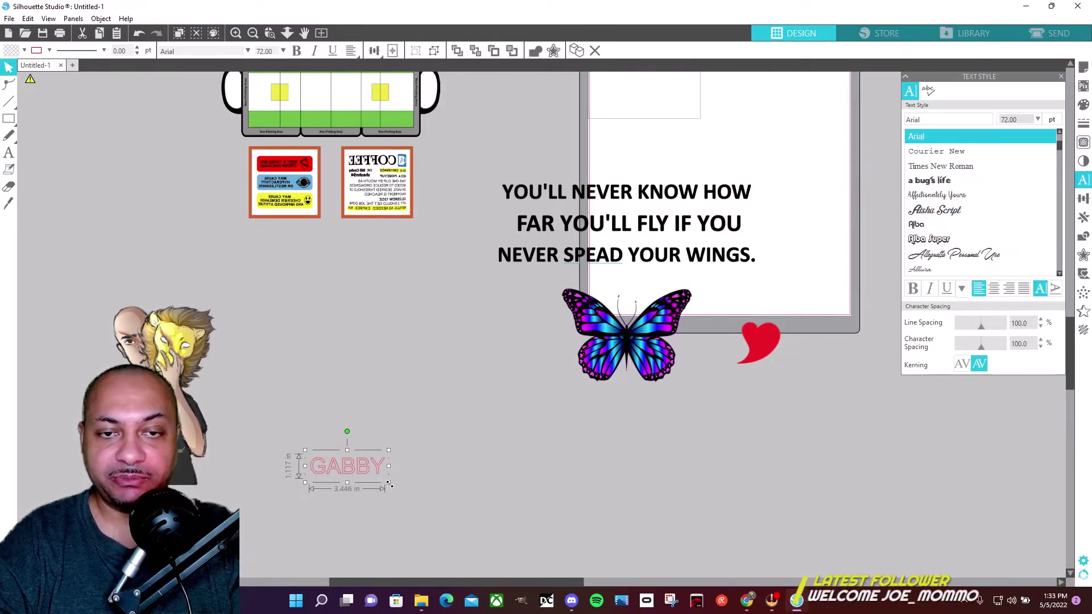
pyautogui.moveTo(388, 486); pyautogui.dragTo(572, 541)
pyautogui.moveTo(502, 511); pyautogui.dragTo(526, 487)
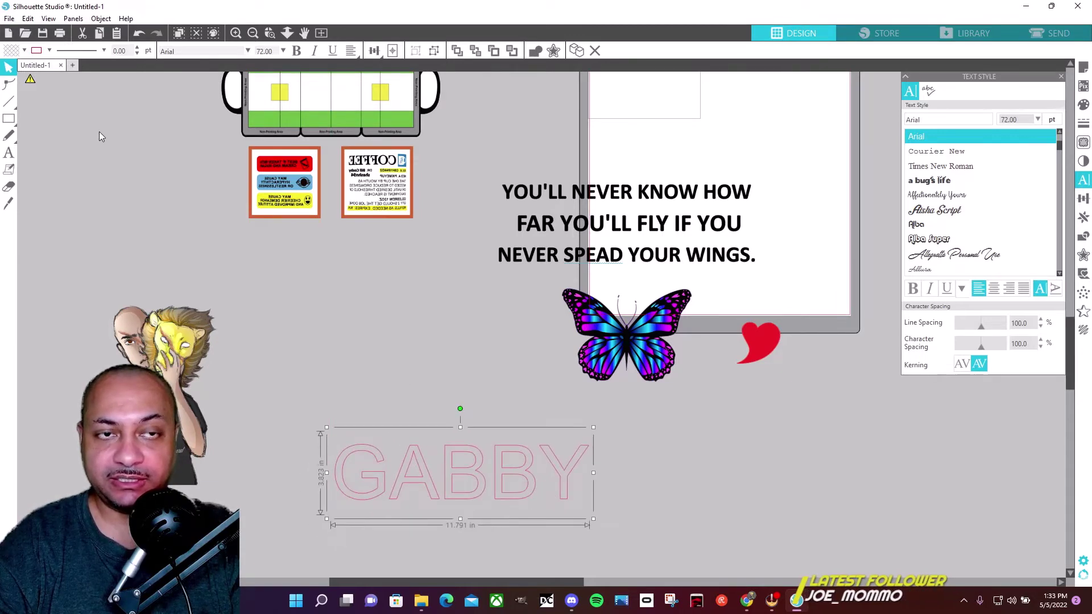
# Step: Set the fill and outline colour of the name text below the butterfly to black
pyautogui.click(23, 51)
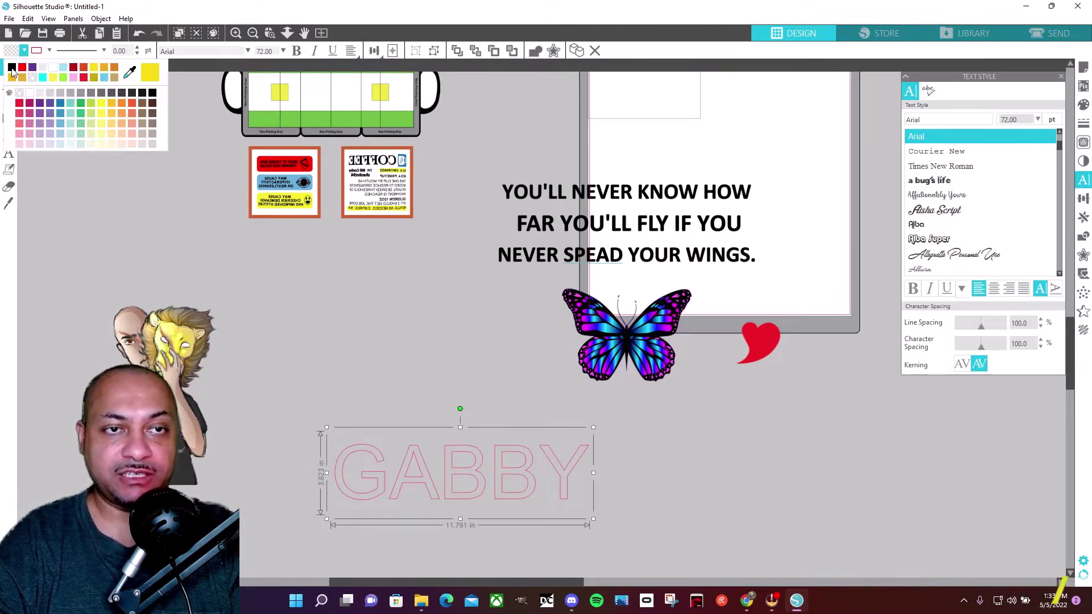
pyautogui.click(12, 68)
pyautogui.click(49, 51)
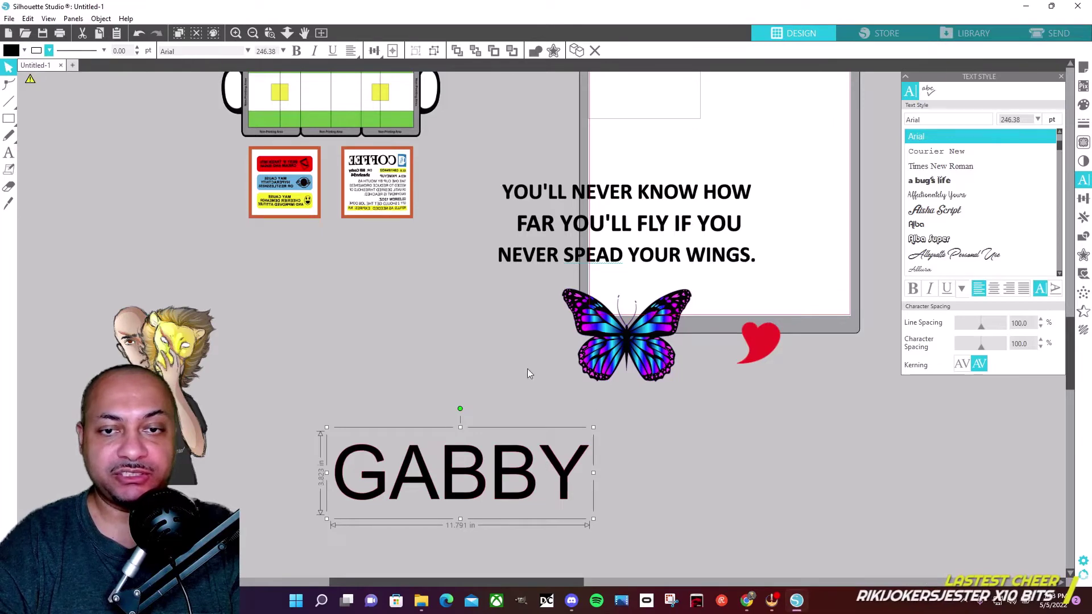
# Step: Preview installed fonts one after another on the whole name text, from Allegratta Personal Use through to Segoe UI Symbol
pyautogui.doubleClick(569, 477)
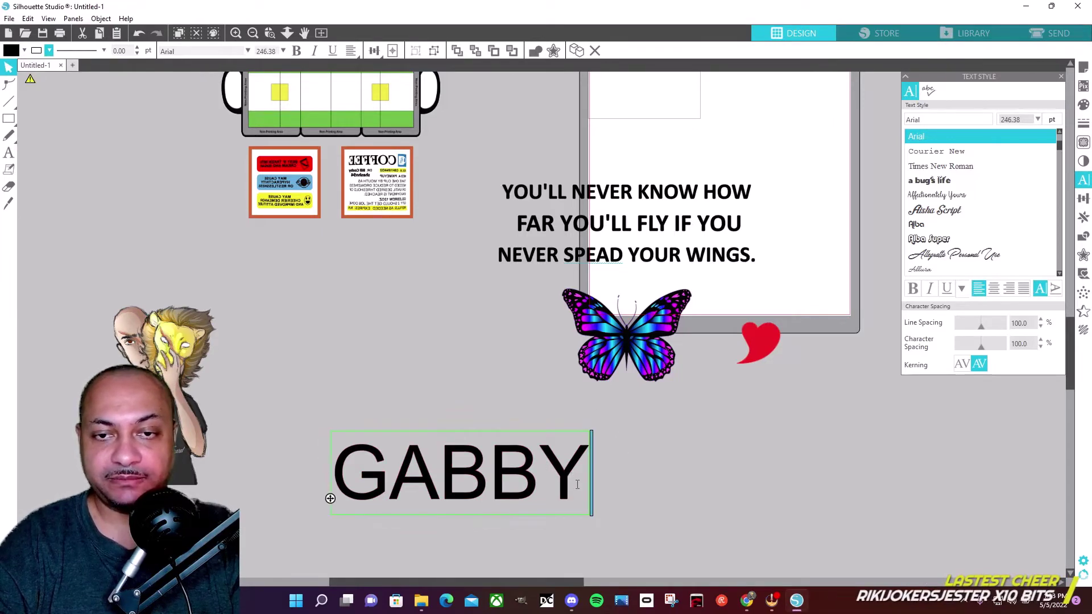
pyautogui.hotkey('ctrl', 'a')
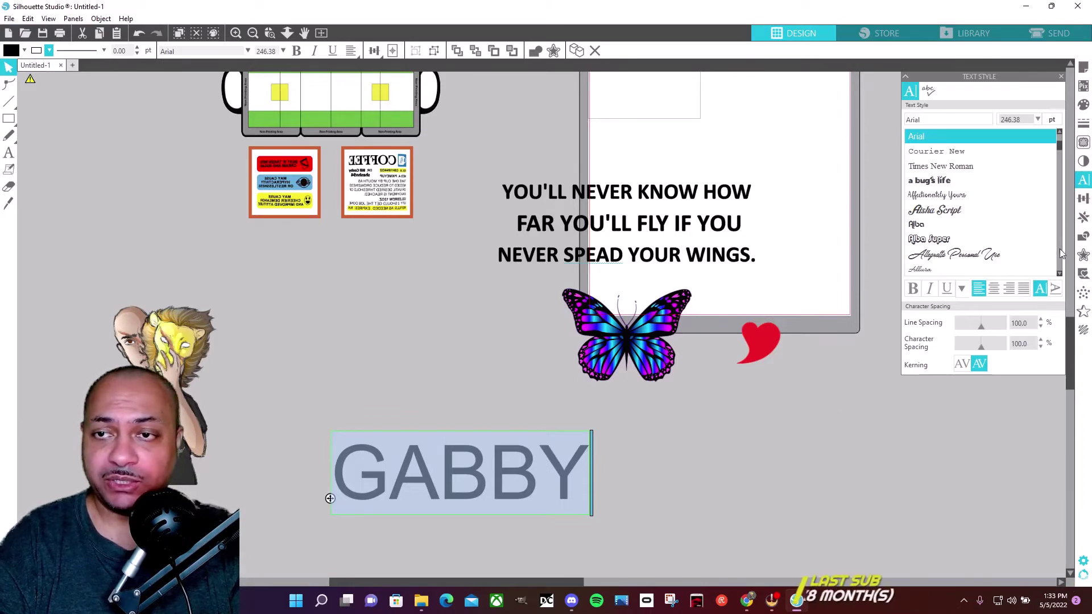
pyautogui.click(996, 255)
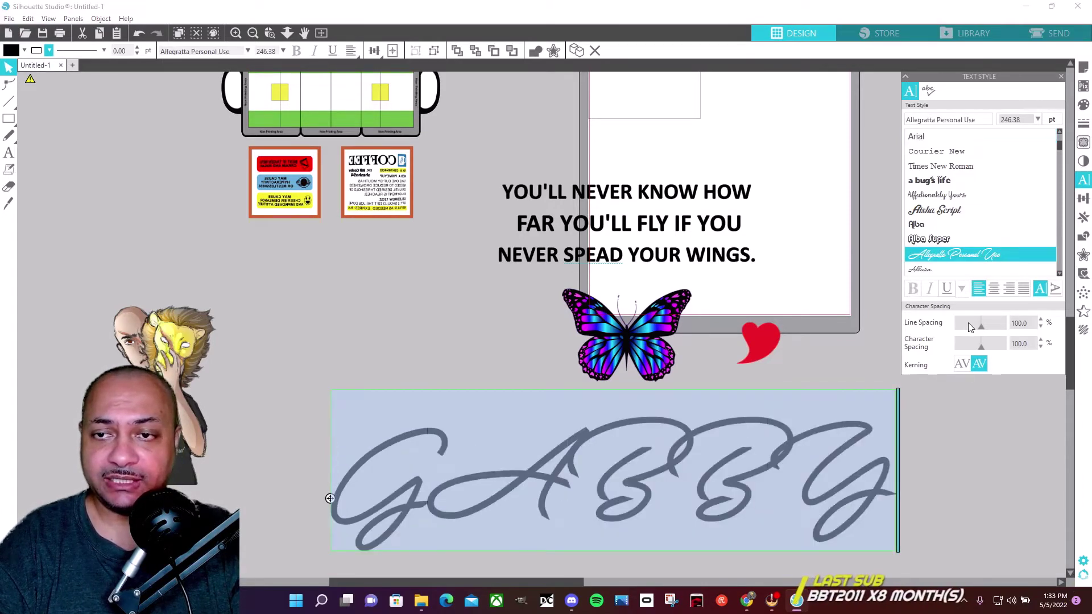
pyautogui.press('Down')
pyautogui.press('Down')
pyautogui.press('Down')
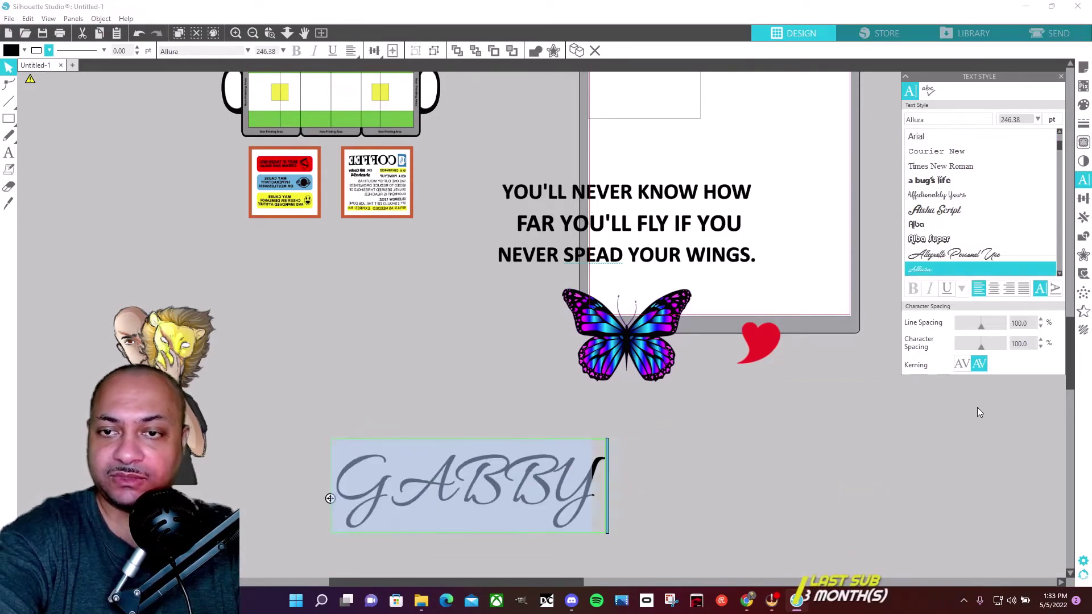
pyautogui.press('Down')
pyautogui.press('Down')
pyautogui.press('Down')
pyautogui.press('Down')
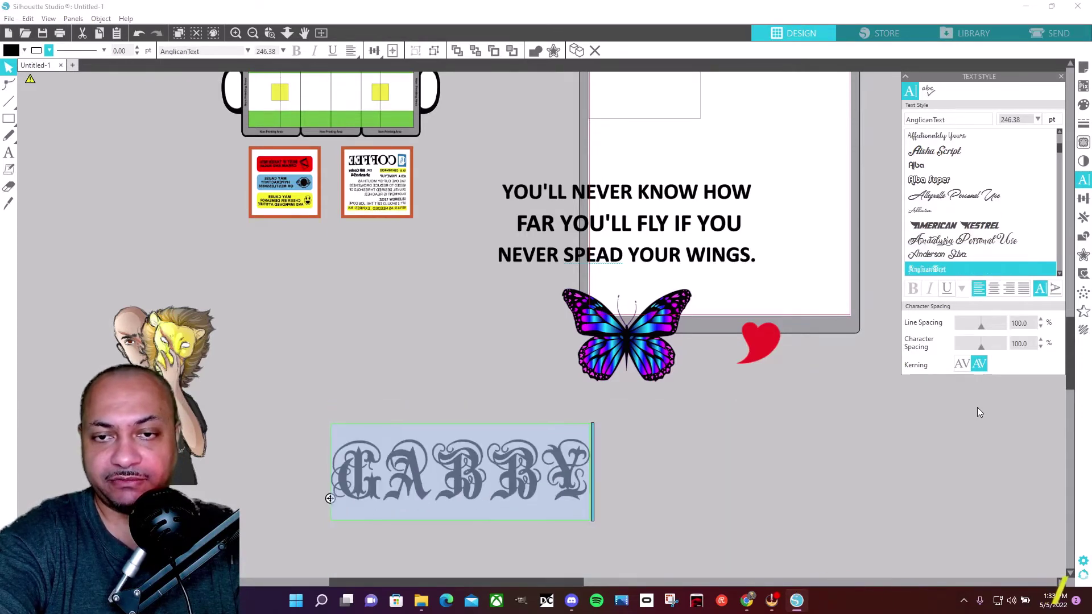
pyautogui.press('Down')
pyautogui.press('Down')
pyautogui.press('Down')
pyautogui.press('Down')
pyautogui.press('Down')
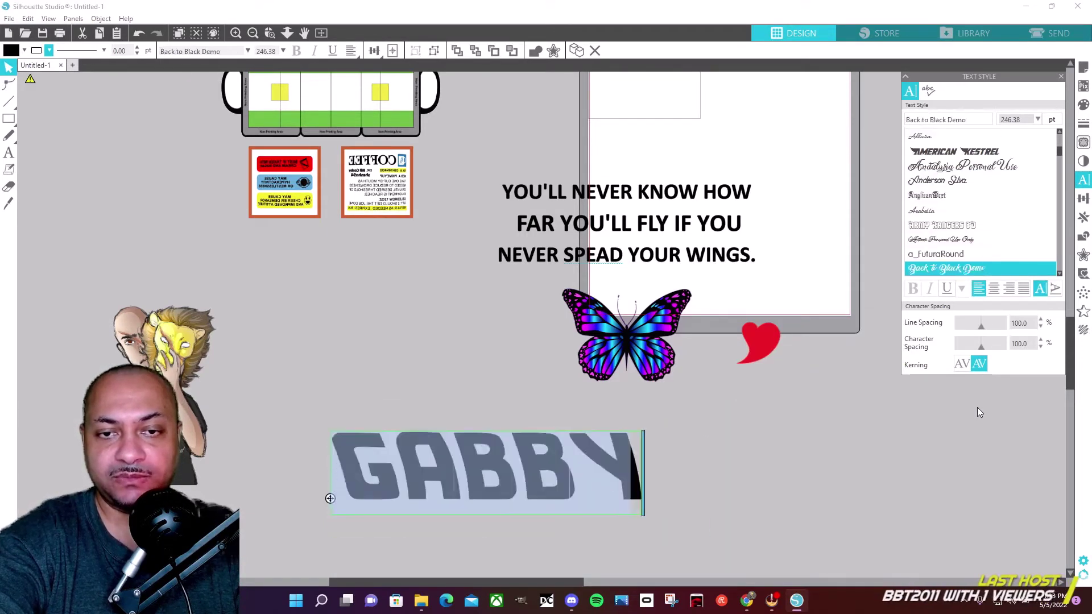
pyautogui.press('Down')
pyautogui.press('Down')
pyautogui.press('Down')
pyautogui.press('Down')
pyautogui.press('Down')
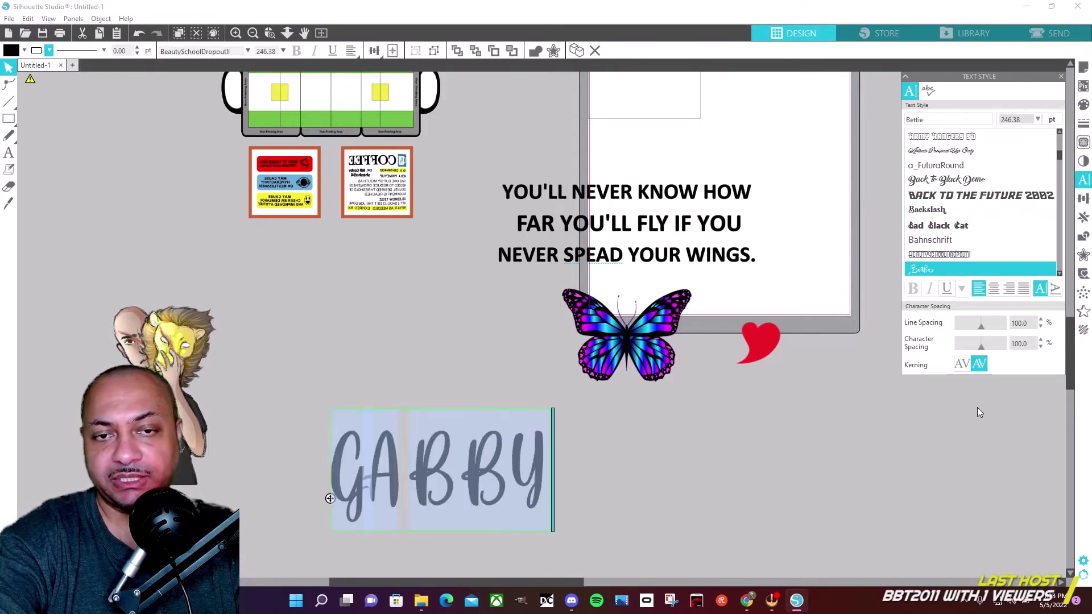
pyautogui.press('Down')
pyautogui.press('Down')
pyautogui.press('Down')
pyautogui.press('Down')
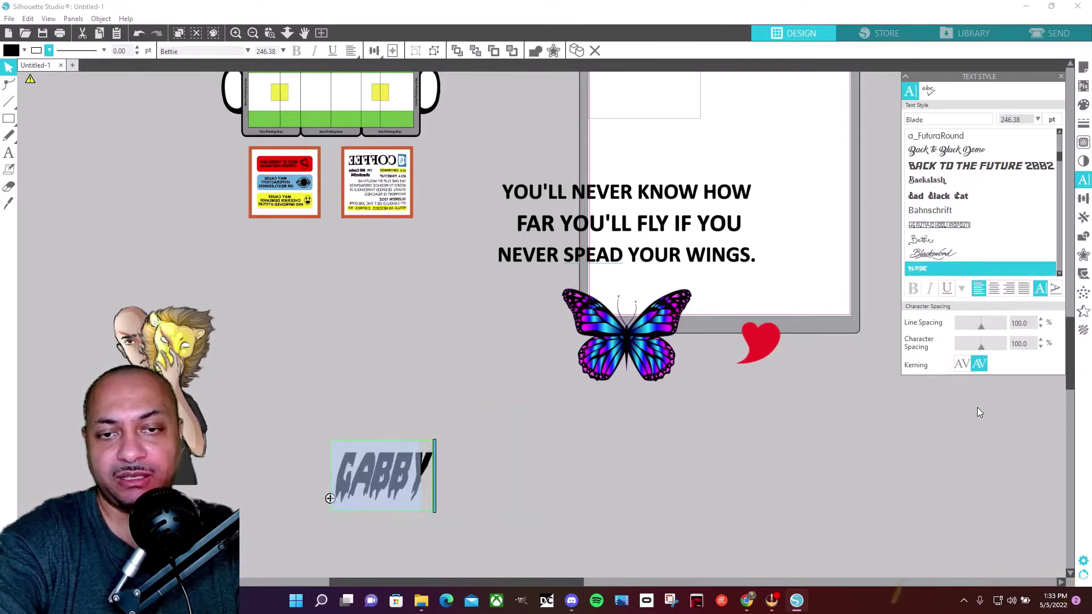
pyautogui.press('Down')
pyautogui.press('Down')
pyautogui.press('Down')
pyautogui.press('Down')
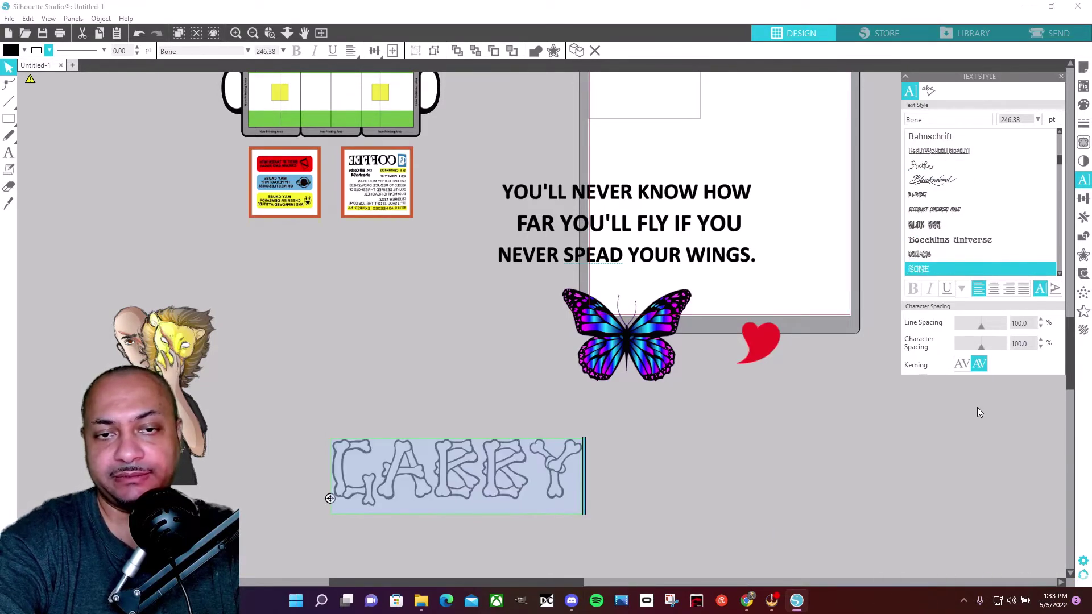
pyautogui.press('Down')
pyautogui.press('Down')
pyautogui.press('Down')
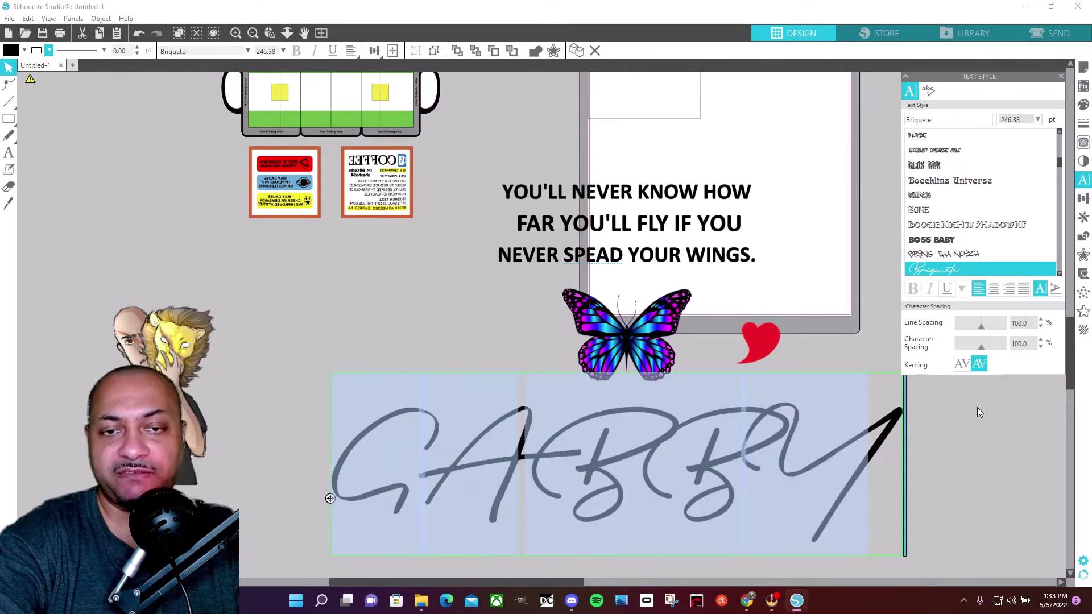
pyautogui.press('Down')
pyautogui.press('Down')
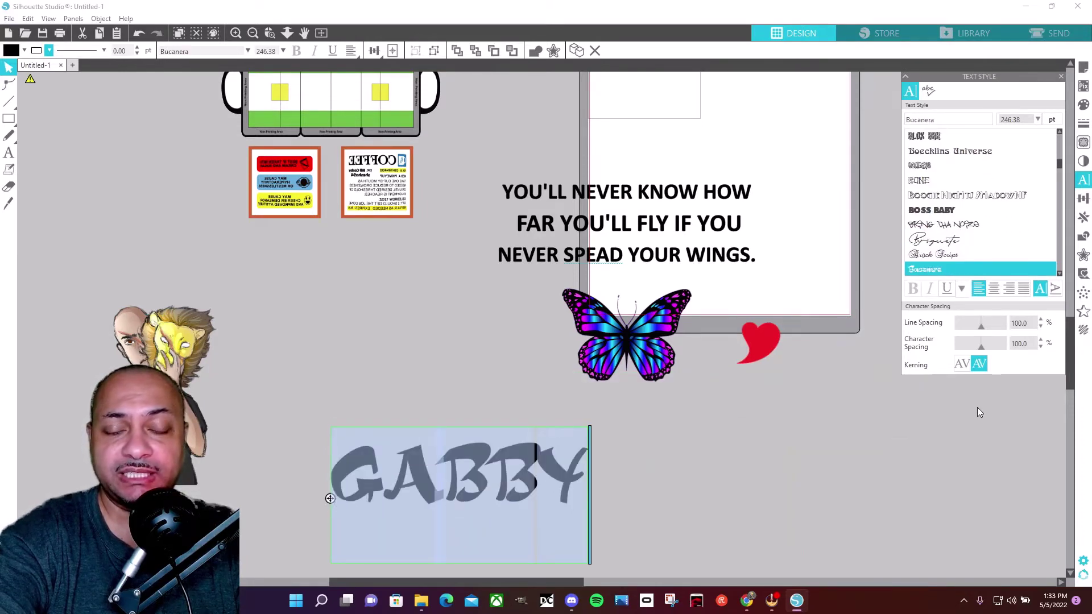
pyautogui.press('Down')
pyautogui.press('Down')
pyautogui.press('Down')
pyautogui.press('Down')
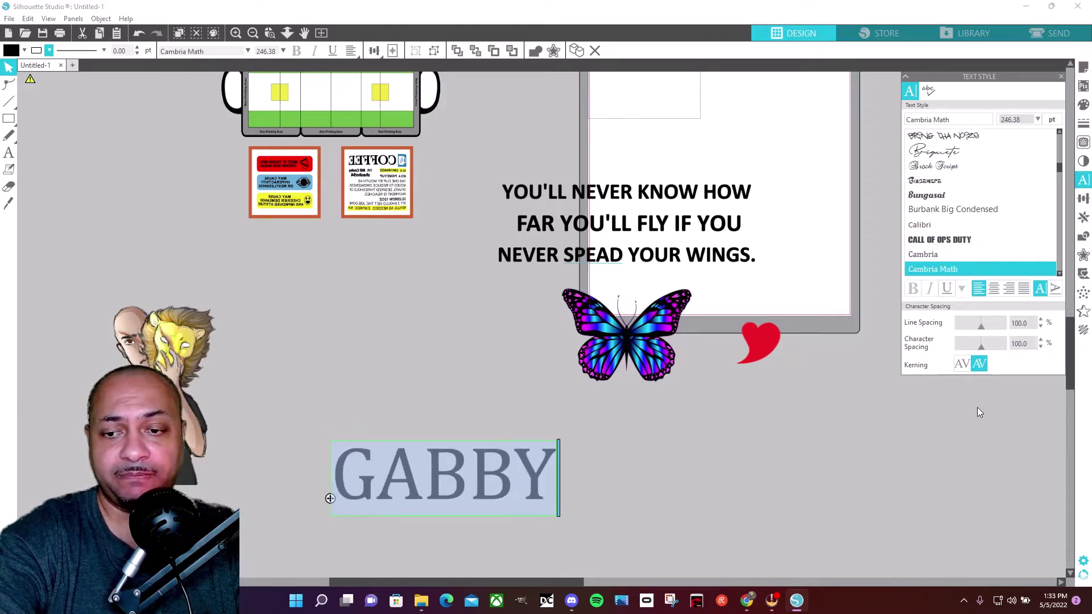
pyautogui.press('Down')
pyautogui.press('Down')
pyautogui.press('Down')
pyautogui.press('Down')
pyautogui.press('Down')
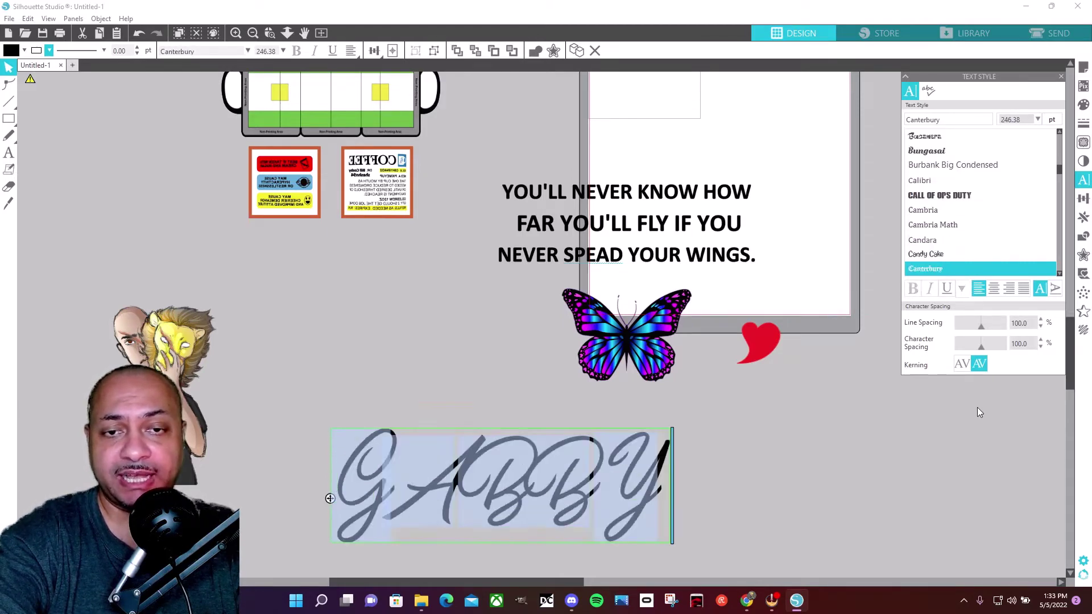
pyautogui.press('Down')
pyautogui.press('Down')
pyautogui.press('Down')
pyautogui.press('Down')
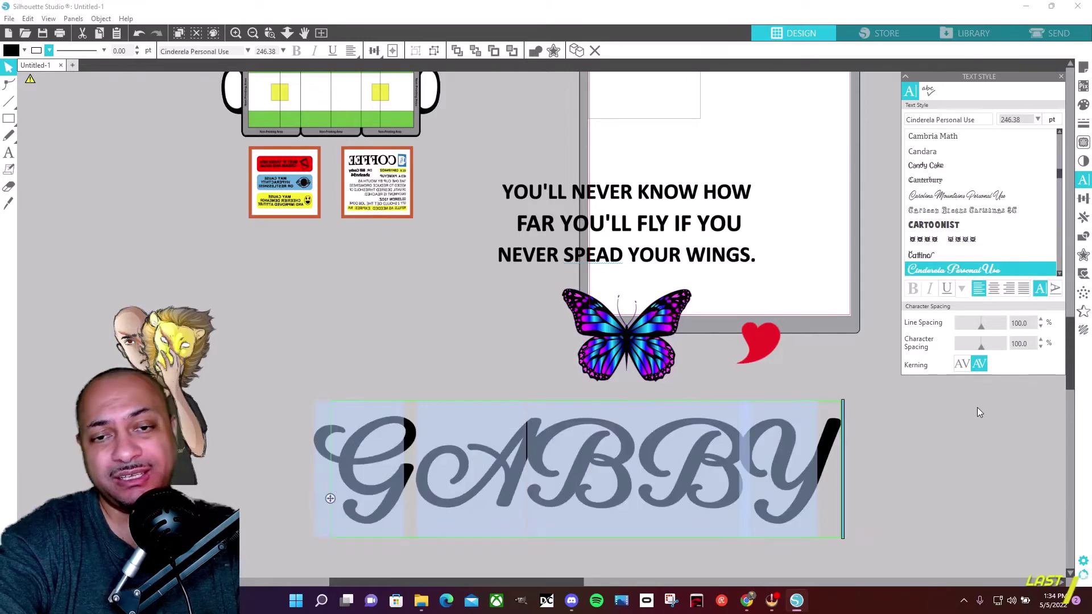
pyautogui.press('Down')
pyautogui.press('Down')
pyautogui.press('Down')
pyautogui.press('Down')
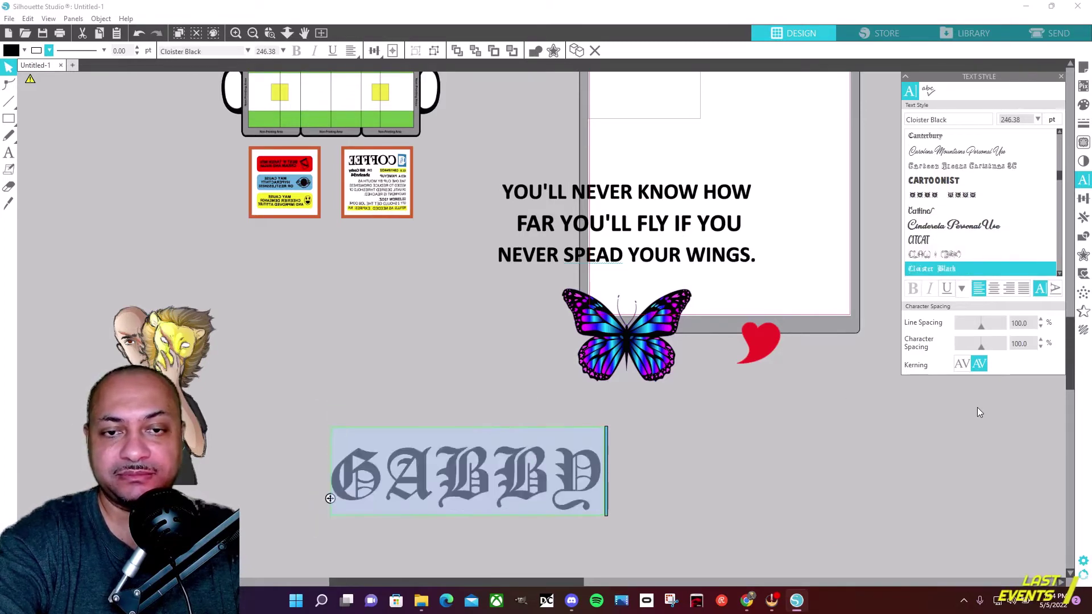
pyautogui.press('Down')
pyautogui.press('Down')
pyautogui.press('Down')
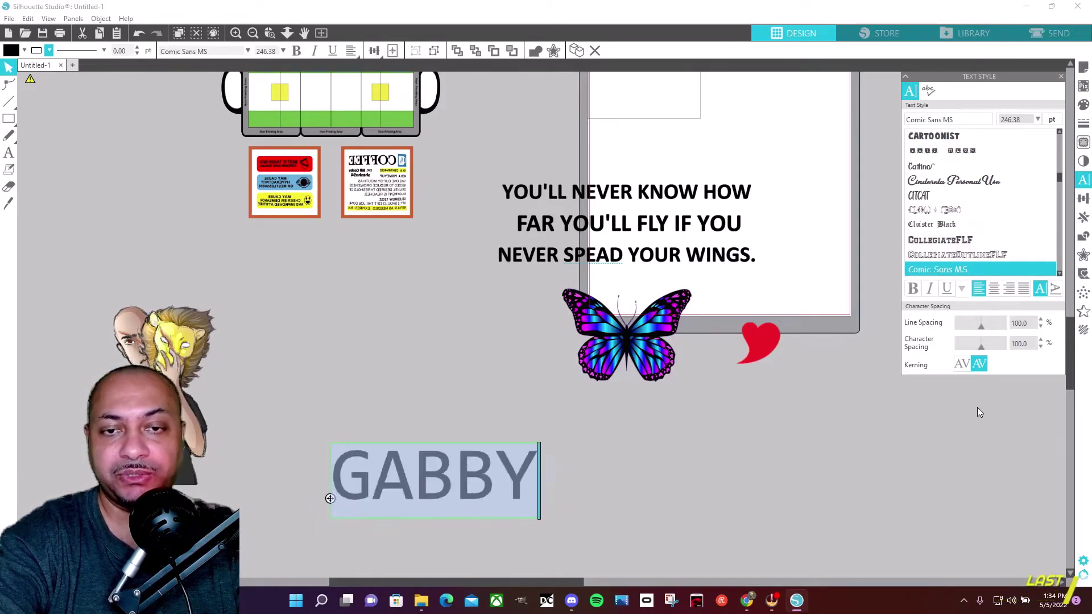
pyautogui.press('Down')
pyautogui.press('Down')
pyautogui.press('Down')
pyautogui.press('Down')
pyautogui.press('Down')
pyautogui.press('Down')
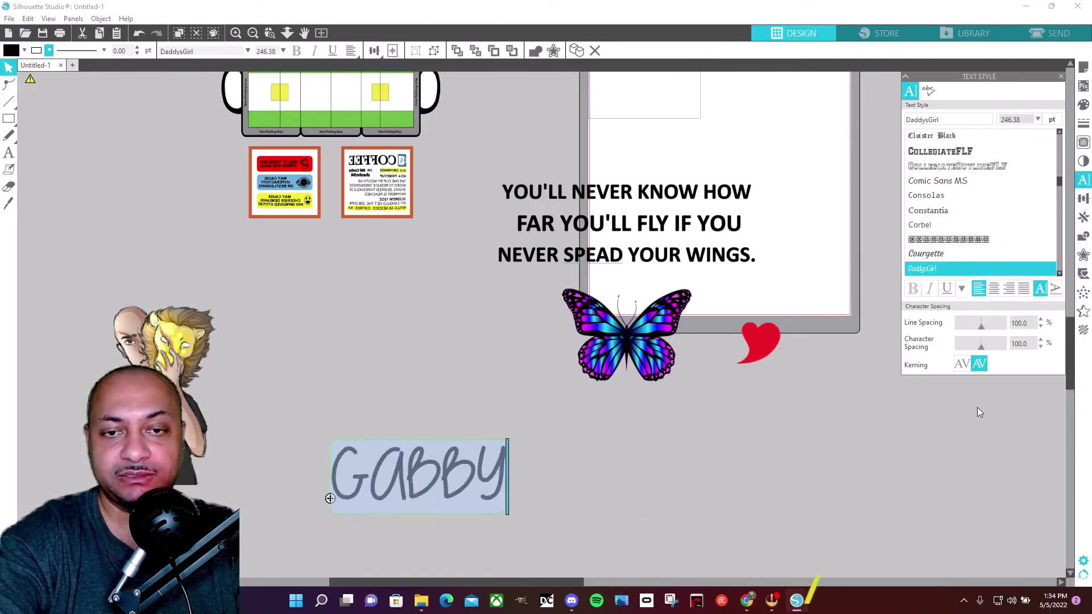
pyautogui.press('Down')
pyautogui.press('Down')
pyautogui.press('Down')
pyautogui.press('Down')
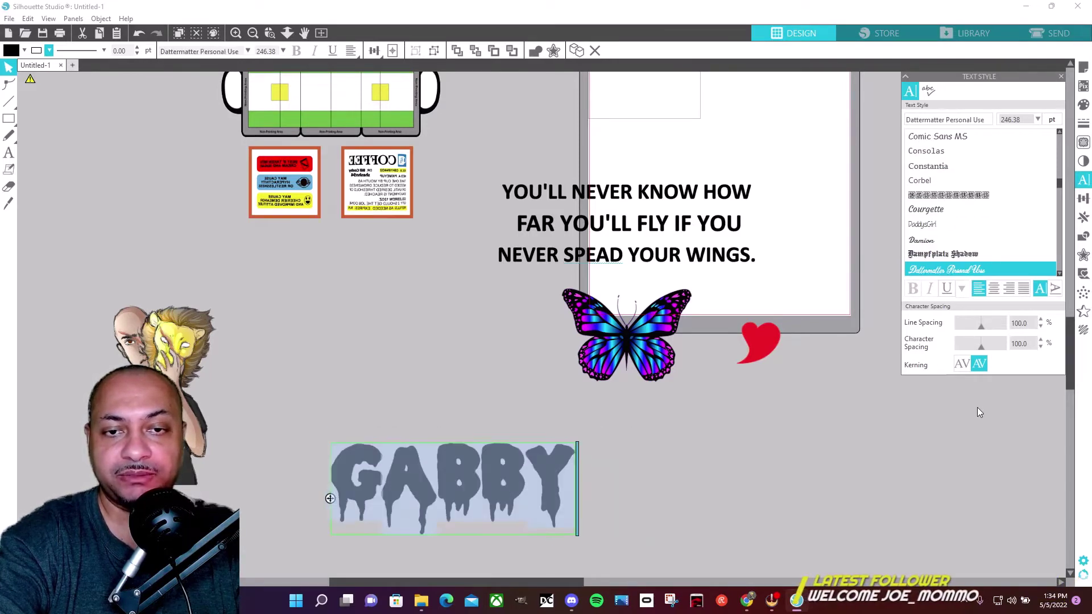
pyautogui.press('Down')
pyautogui.press('Down')
pyautogui.press('Down')
pyautogui.press('Down')
pyautogui.press('Down')
pyautogui.press('Down')
pyautogui.press('Down')
pyautogui.press('Down')
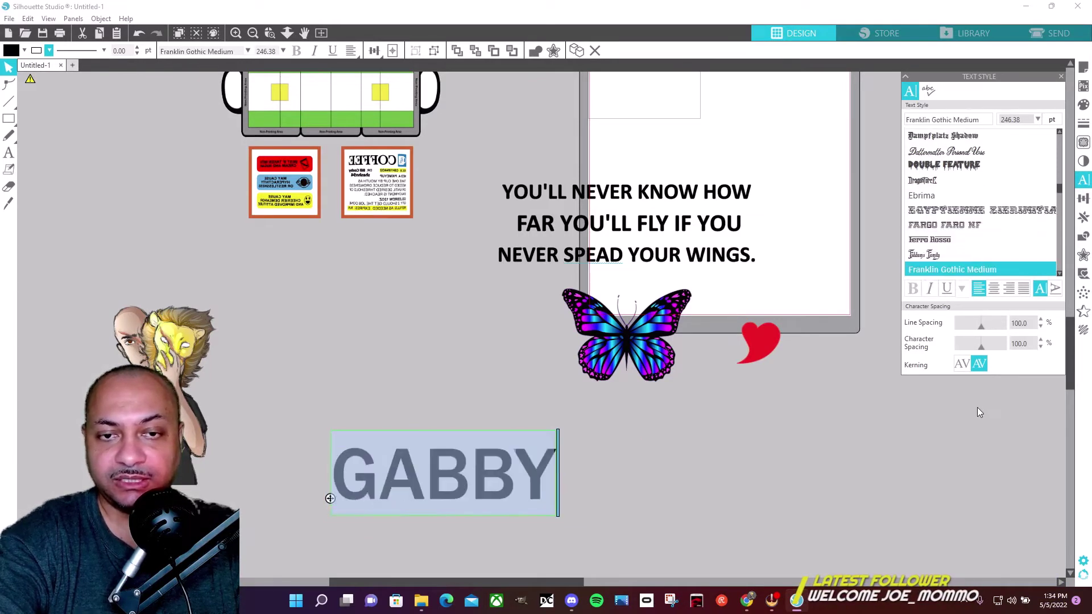
pyautogui.press('Down')
pyautogui.press('Down')
pyautogui.press('Down')
pyautogui.press('Down')
pyautogui.press('Down')
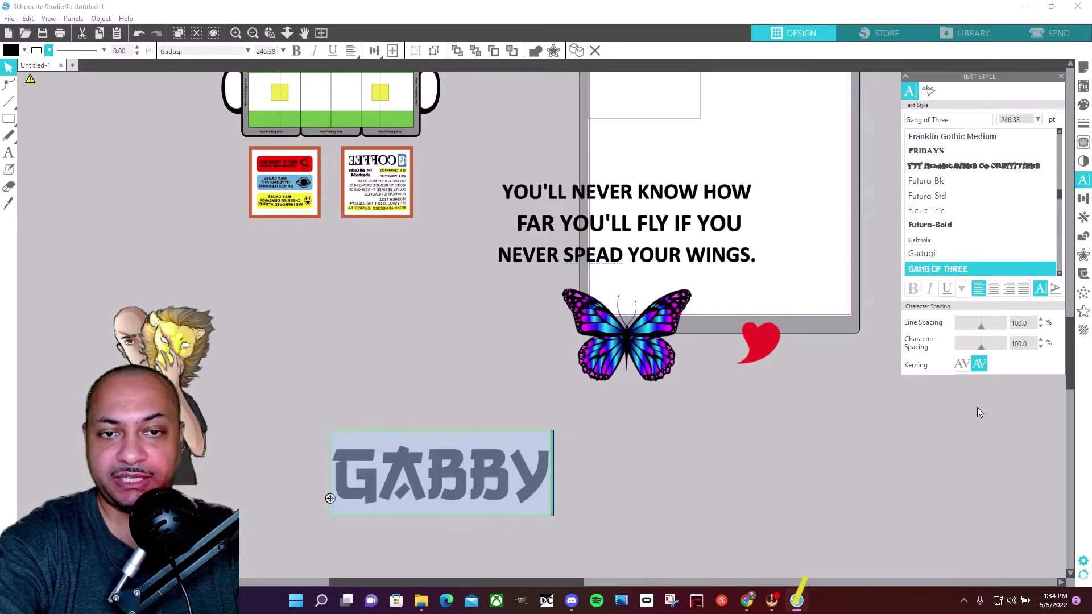
pyautogui.press('Down')
pyautogui.press('Down')
pyautogui.press('Down')
pyautogui.press('Down')
pyautogui.press('Down')
pyautogui.press('Down')
pyautogui.press('Down')
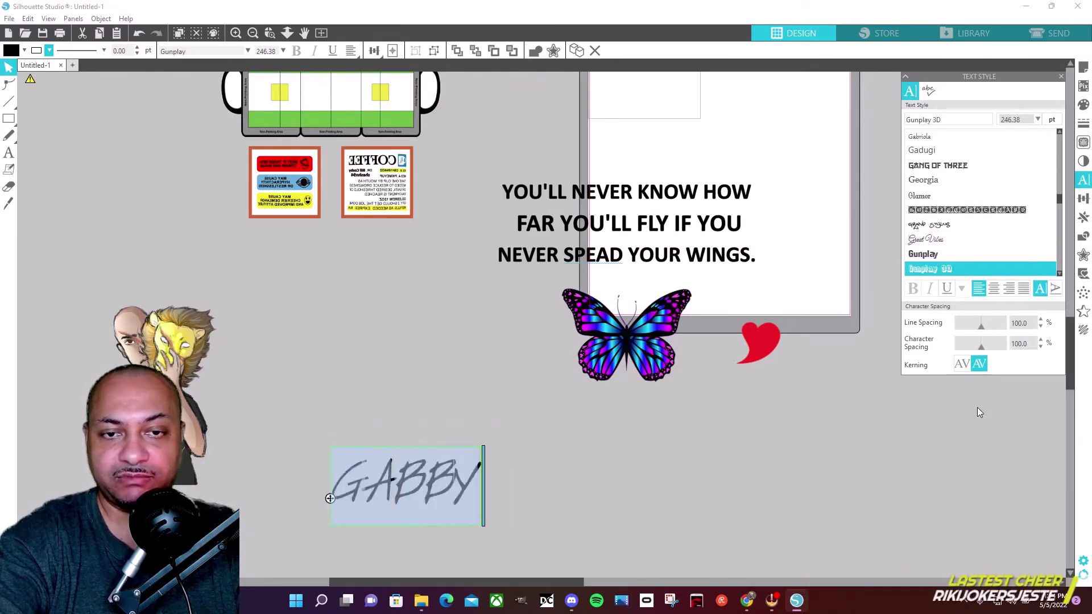
pyautogui.press('Down')
pyautogui.press('Down')
pyautogui.press('Down')
pyautogui.press('Down')
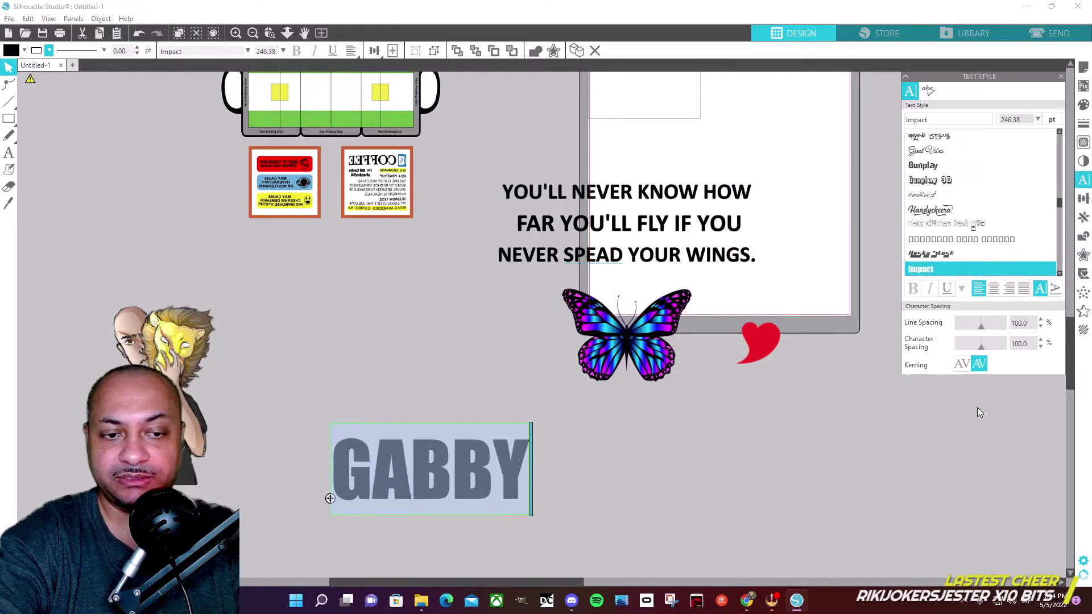
pyautogui.press('Down')
pyautogui.press('Down')
pyautogui.press('Down')
pyautogui.press('Down')
pyautogui.press('Down')
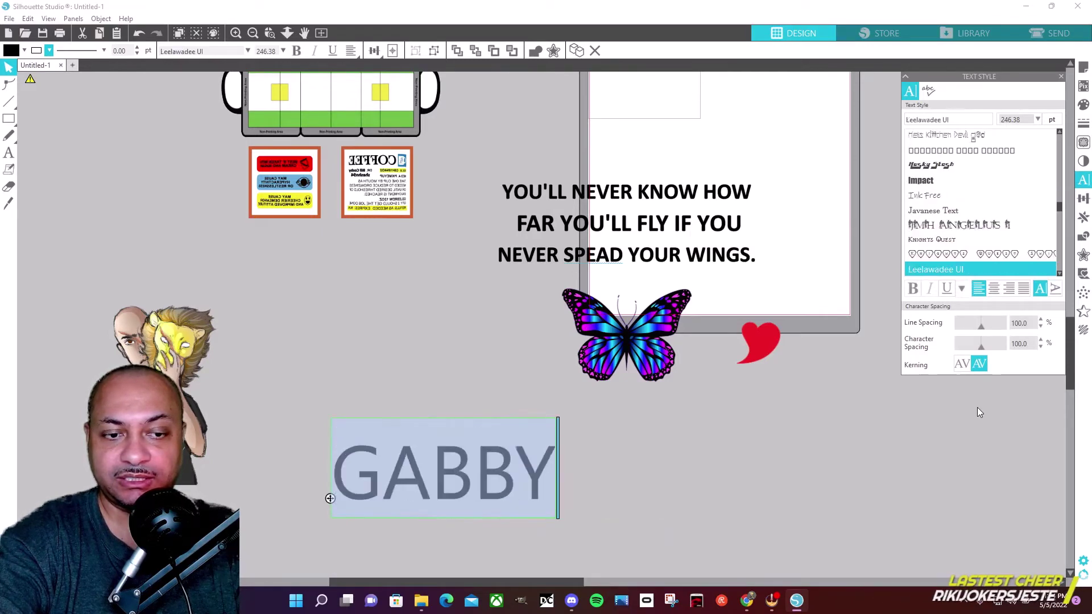
pyautogui.press('Down')
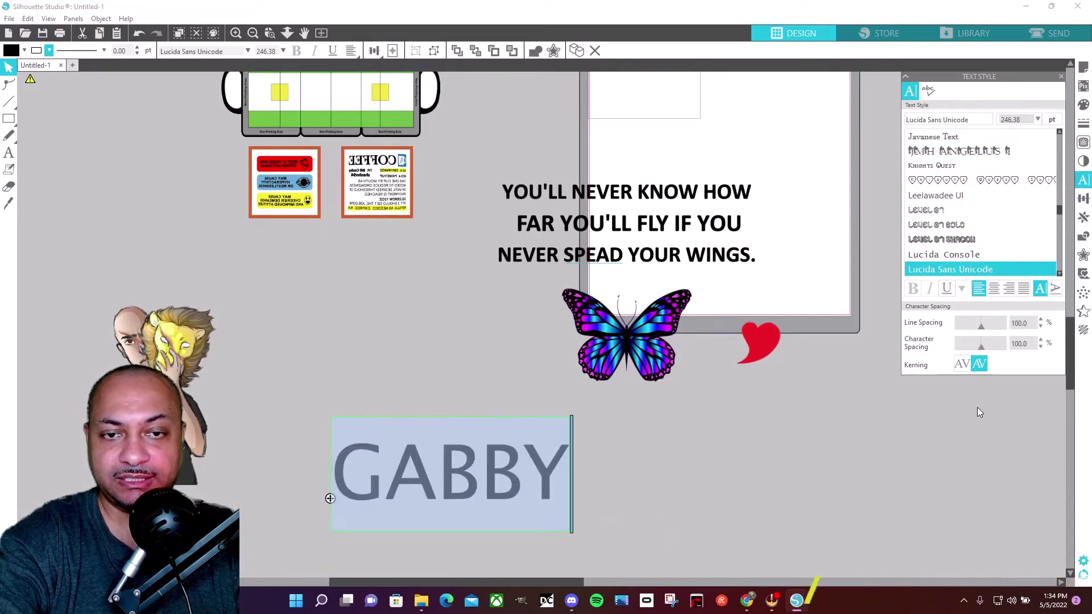
pyautogui.press('Down')
pyautogui.press('Down')
pyautogui.press('Down')
pyautogui.press('Down')
pyautogui.press('Down')
pyautogui.press('Down')
pyautogui.press('Down')
pyautogui.press('Down')
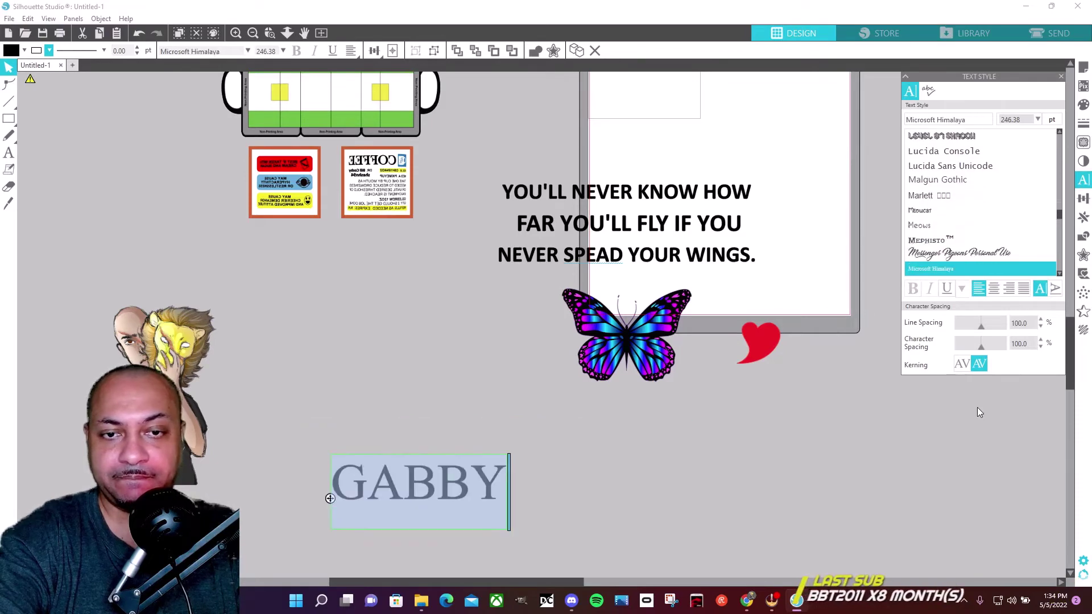
pyautogui.press('Down')
pyautogui.press('Down')
pyautogui.press('Down')
pyautogui.press('Down')
pyautogui.press('Down')
pyautogui.press('Down')
pyautogui.press('Down')
pyautogui.press('Down')
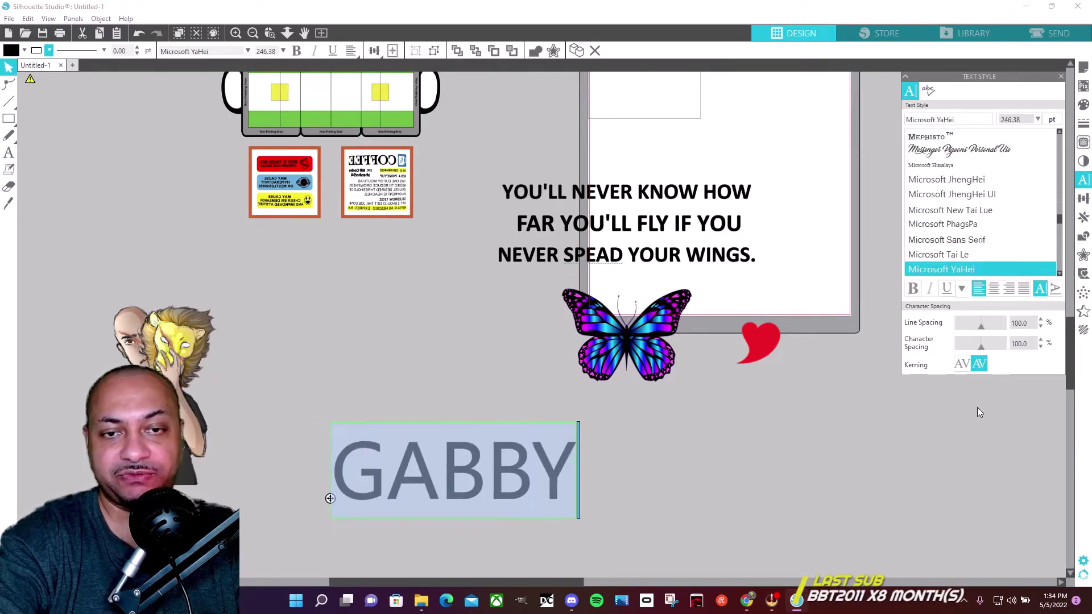
pyautogui.press('Down')
pyautogui.press('Down')
pyautogui.press('Down')
pyautogui.press('Down')
pyautogui.press('Down')
pyautogui.press('Down')
pyautogui.press('Down')
pyautogui.press('Down')
pyautogui.press('Down')
pyautogui.press('Down')
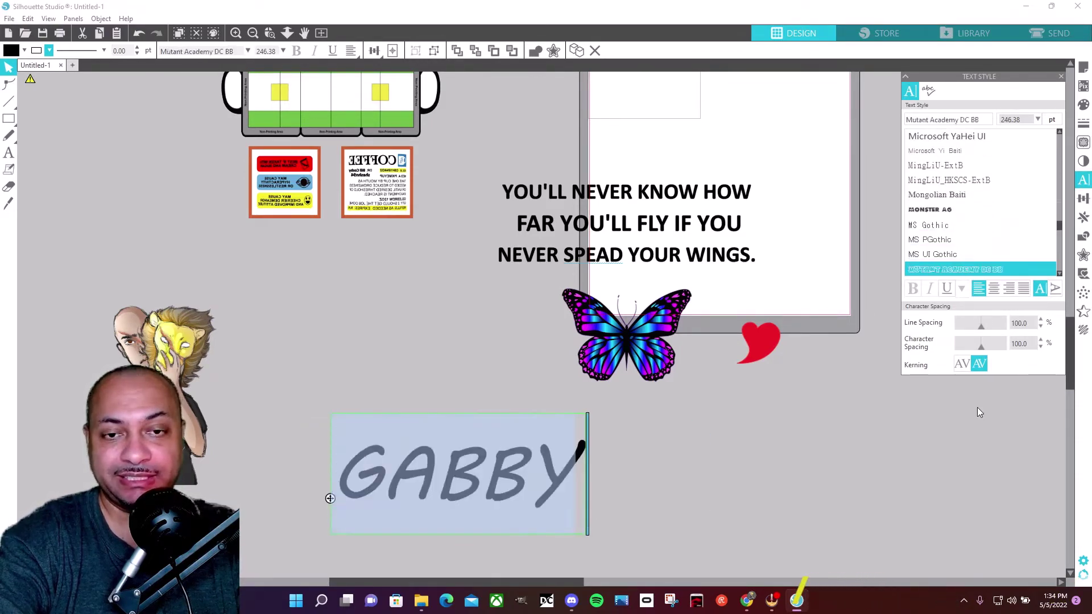
pyautogui.press('Down')
pyautogui.press('Down')
pyautogui.press('Down')
pyautogui.press('Down')
pyautogui.press('Down')
pyautogui.press('Down')
pyautogui.press('Down')
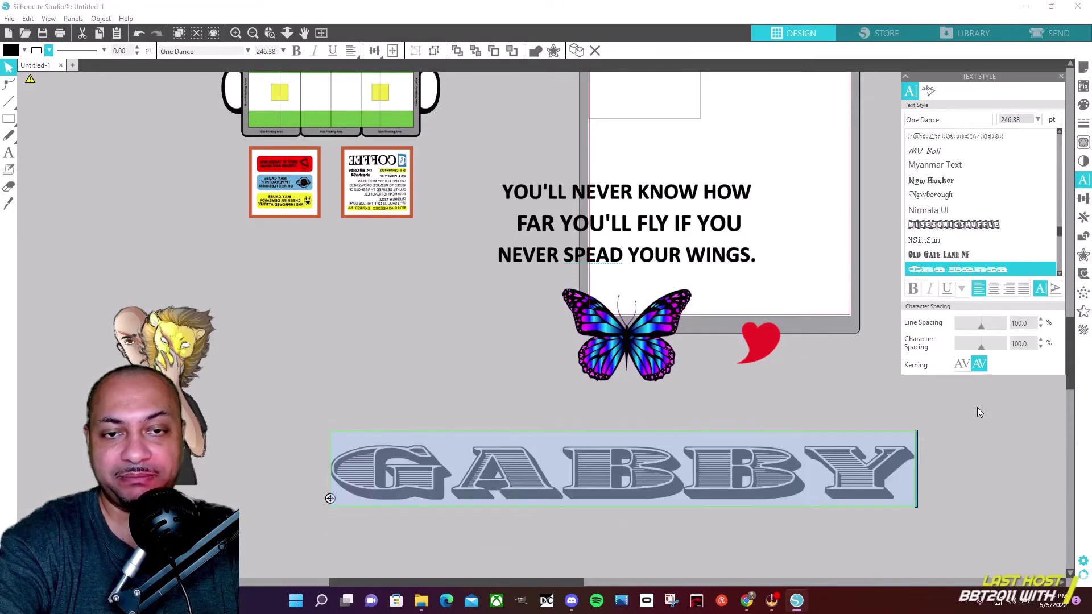
pyautogui.press('Down')
pyautogui.press('Down')
pyautogui.press('Down')
pyautogui.press('Down')
pyautogui.press('Down')
pyautogui.press('Down')
pyautogui.press('Down')
pyautogui.press('Down')
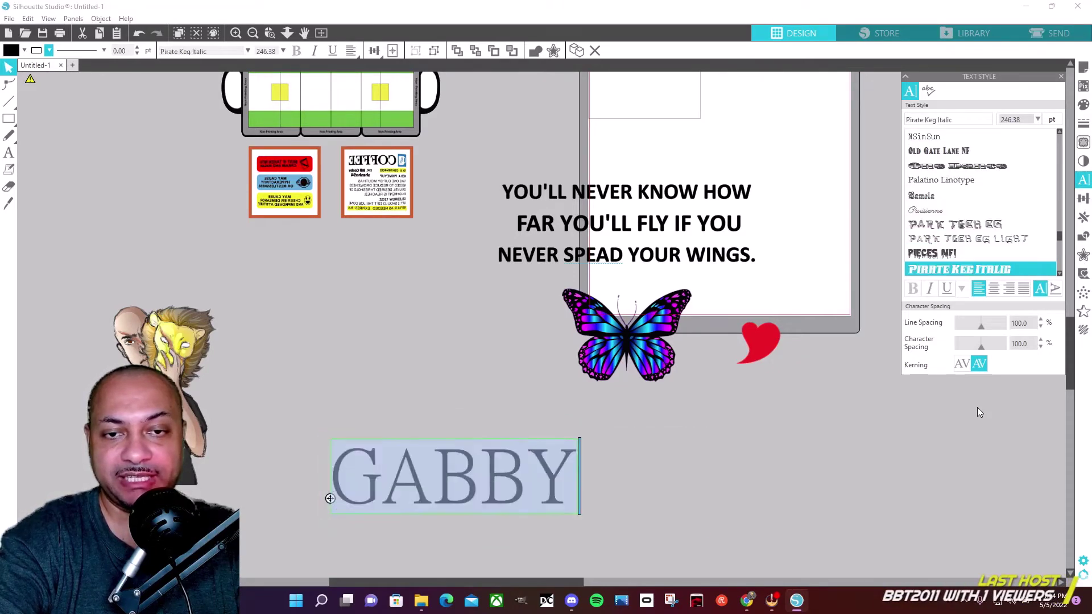
pyautogui.press('Down')
pyautogui.press('Down')
pyautogui.press('Down')
pyautogui.press('Down')
pyautogui.press('Down')
pyautogui.press('Down')
pyautogui.press('Down')
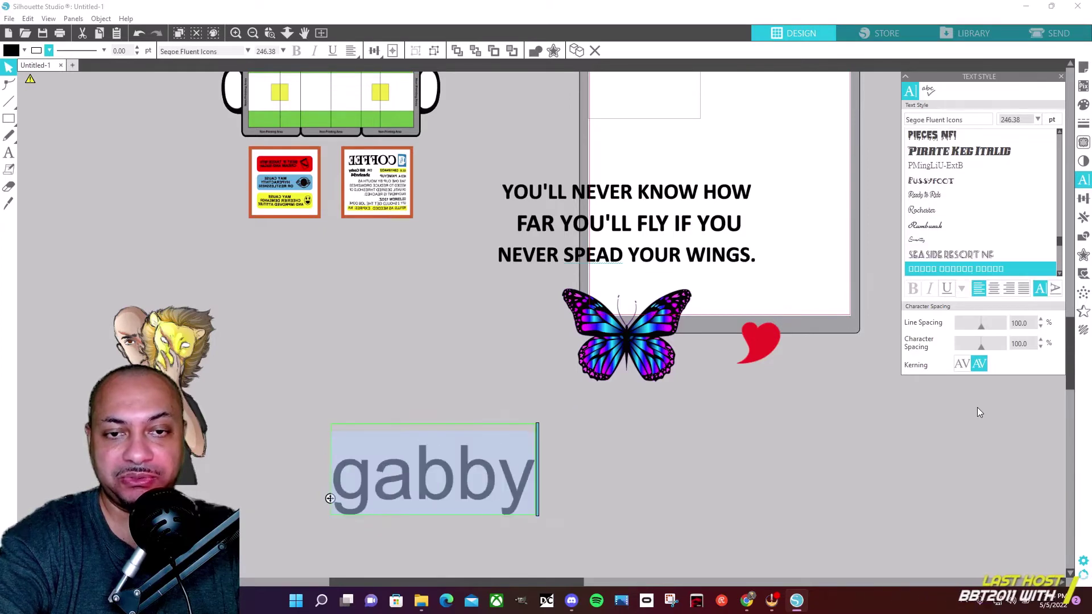
pyautogui.press('Down')
pyautogui.press('Down')
pyautogui.press('Down')
pyautogui.press('Down')
pyautogui.press('Down')
pyautogui.press('Down')
pyautogui.press('Down')
pyautogui.press('Down')
pyautogui.press('Down')
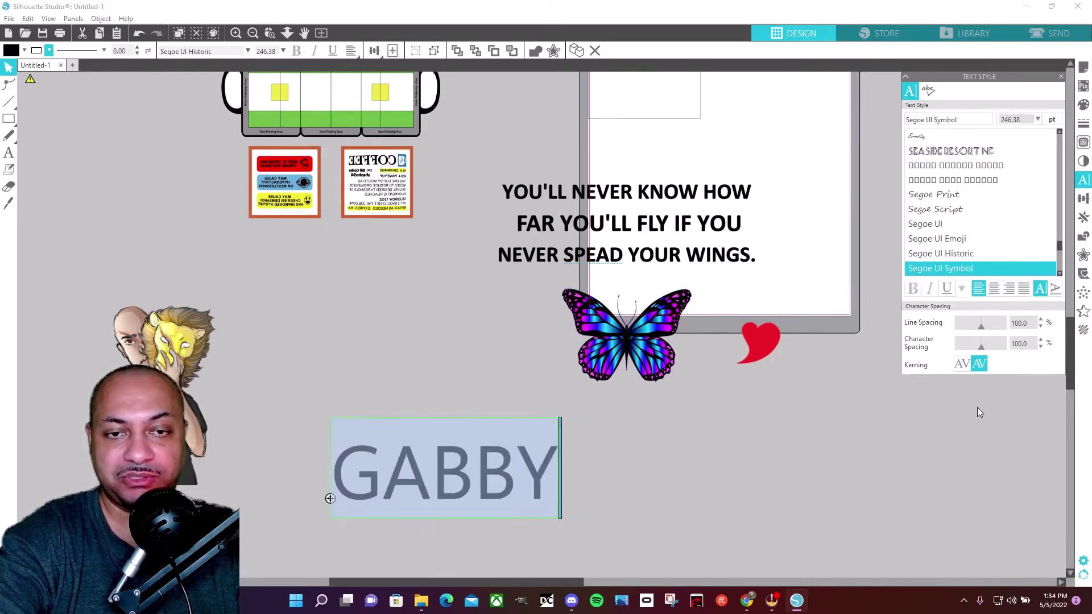
# Step: Preview the fonts following Segoe UI Symbol on the name text, stopping at SF Sports Night
pyautogui.press('Down')
pyautogui.press('Down')
pyautogui.press('Down')
pyautogui.press('Down')
pyautogui.press('Down')
pyautogui.press('Up')
pyautogui.press('Up')
pyautogui.press('Up')
pyautogui.press('Up')
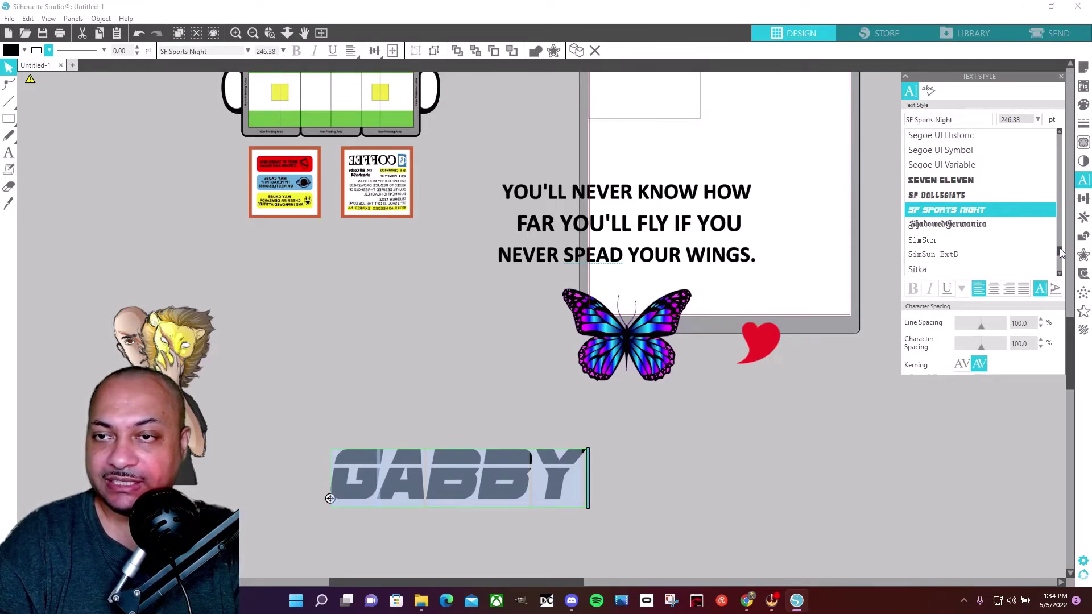
# Step: Return to Allegratta Personal Use, try the fonts at the start of the list, and set the name text to Affectionately Yours
pyautogui.moveTo(1058, 253); pyautogui.dragTo(1054, 134)
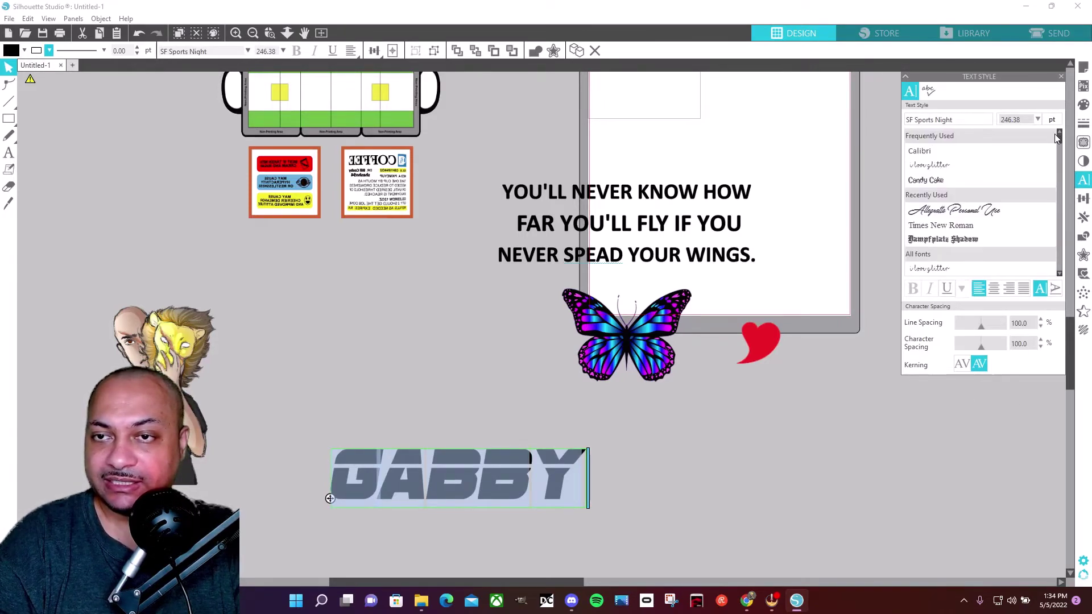
pyautogui.click(975, 212)
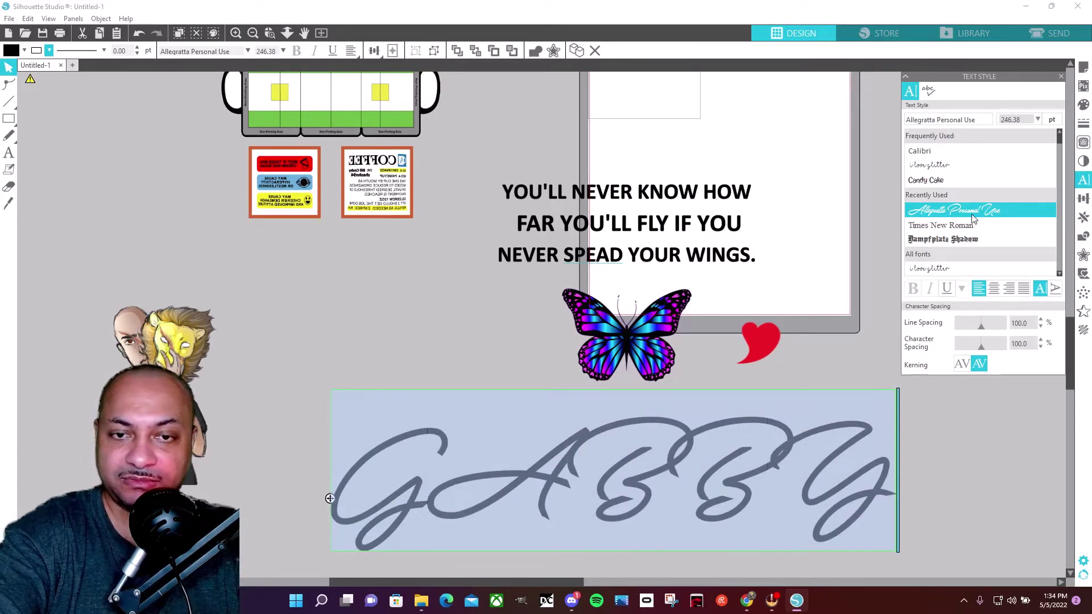
pyautogui.press('Down')
pyautogui.press('Down')
pyautogui.press('Down')
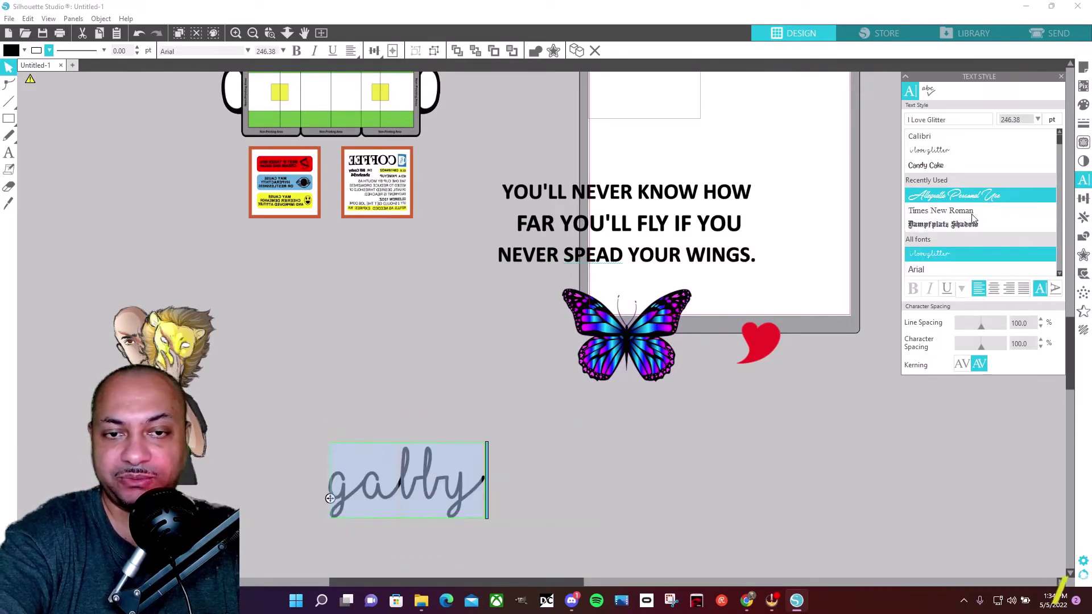
pyautogui.press('Down')
pyautogui.press('Down')
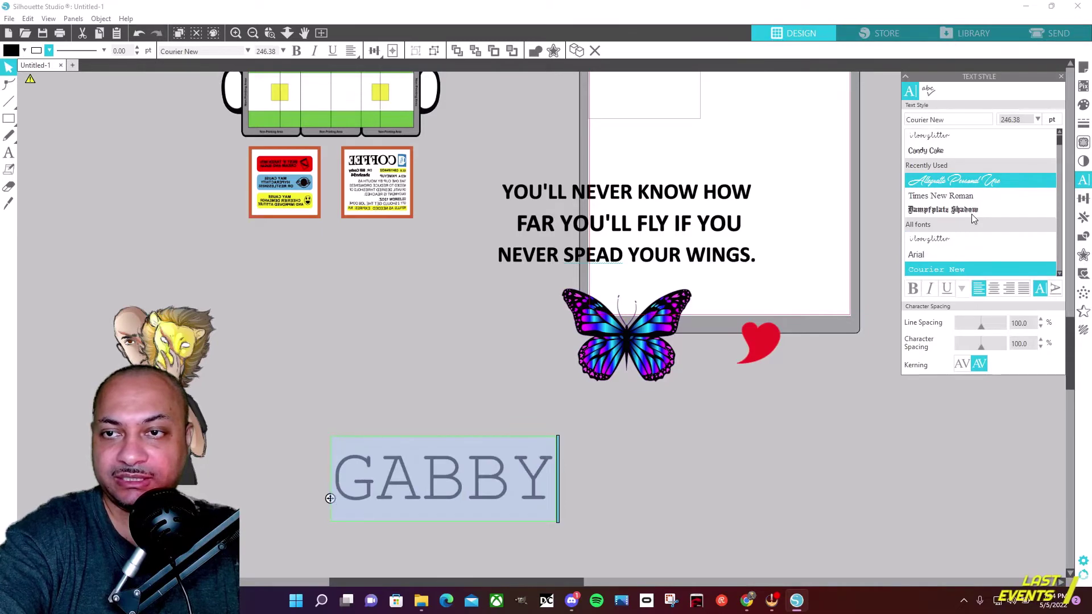
pyautogui.press('Down')
pyautogui.press('Down')
pyautogui.press('Down')
pyautogui.press('Down')
pyautogui.press('Up')
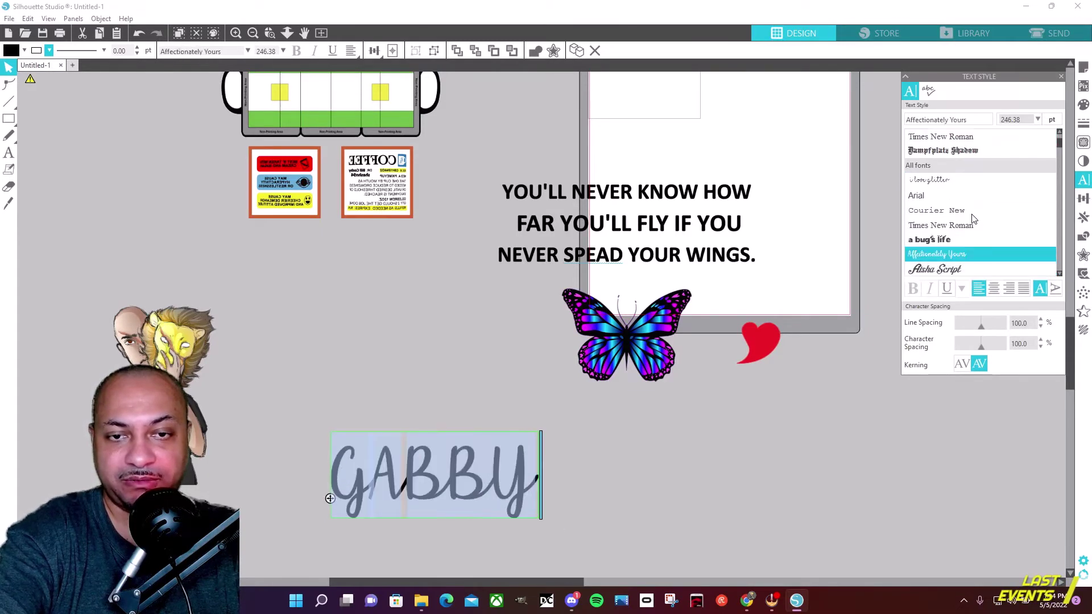
pyautogui.click(637, 449)
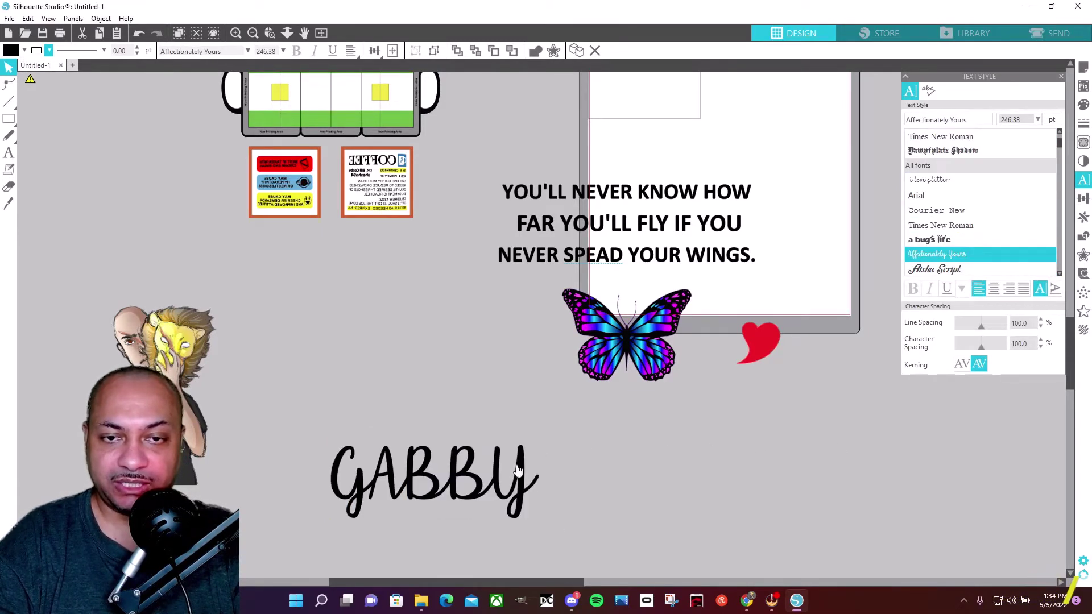
# Step: Enlarge the name text to about 11.53 by 4.79 in and centre it roughly beneath the butterfly
pyautogui.click(518, 470)
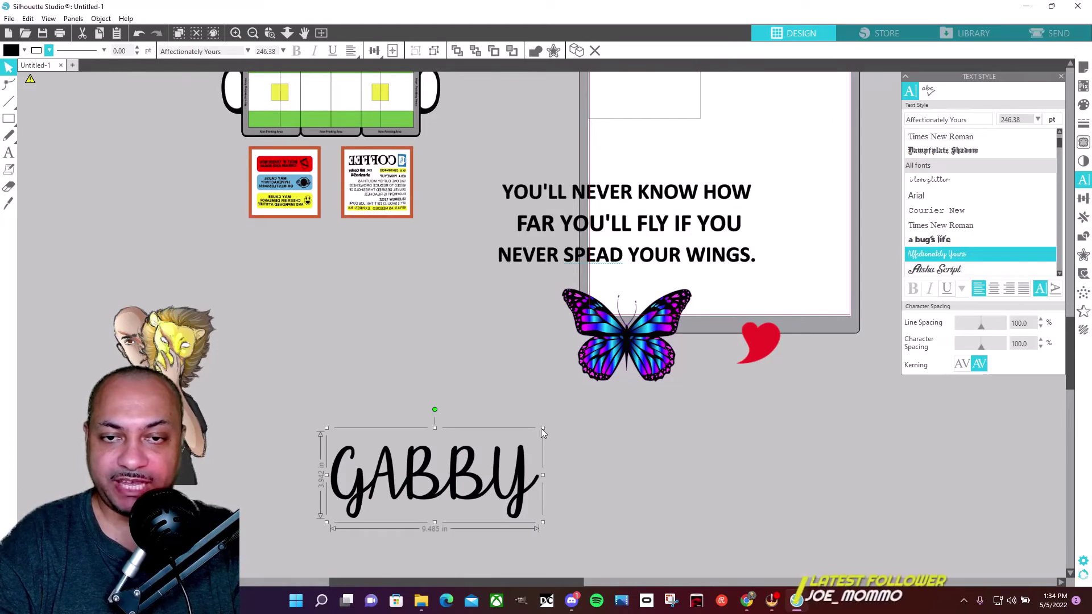
pyautogui.moveTo(540, 428); pyautogui.dragTo(585, 408)
pyautogui.moveTo(562, 475); pyautogui.dragTo(698, 481)
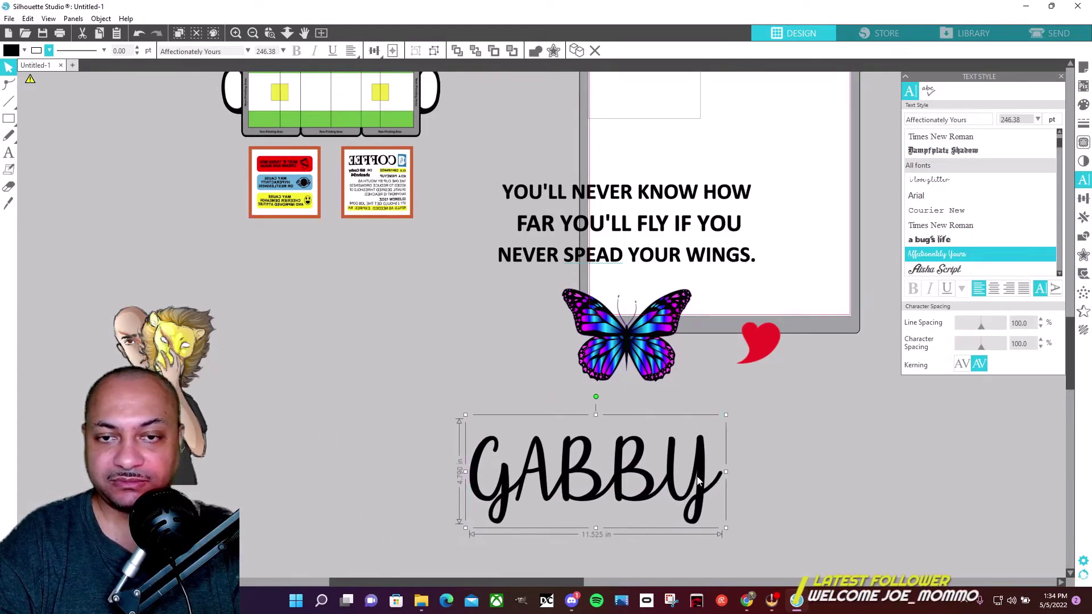
# Step: Shrink the lion-mask figure to about 2.81 by 4.29 in and move it over the left orange-framed label square
pyautogui.click(170, 341)
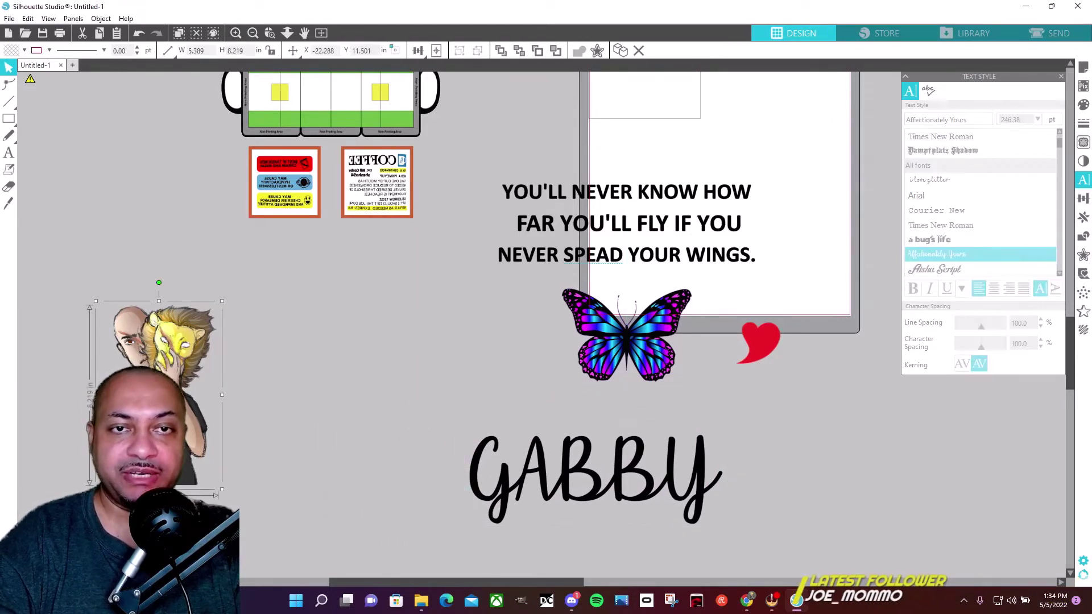
pyautogui.scroll(1, 406, 302)
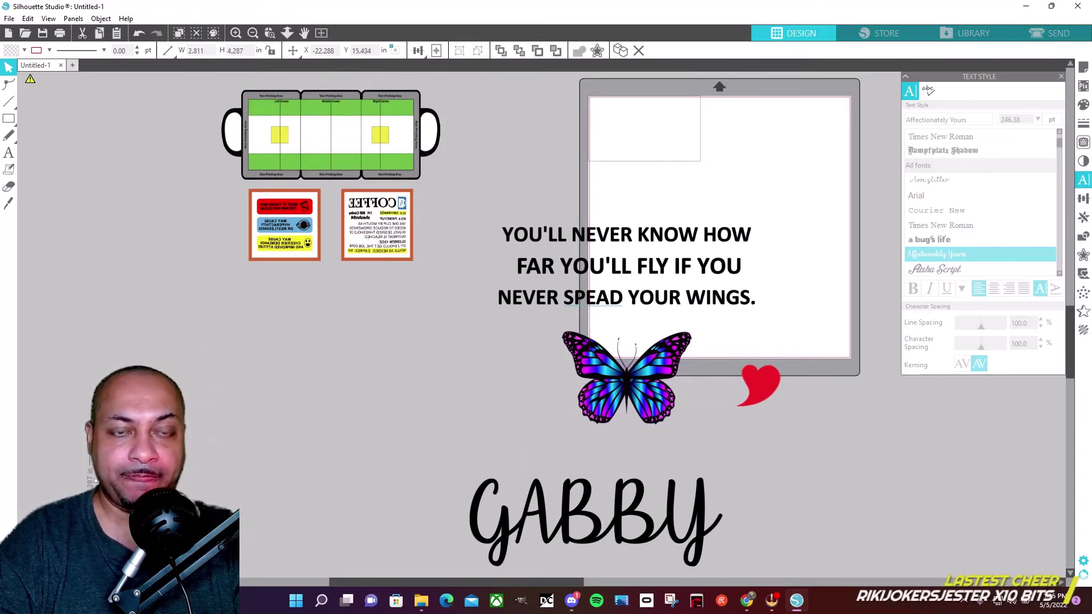
pyautogui.moveTo(221, 345); pyautogui.dragTo(294, 222)
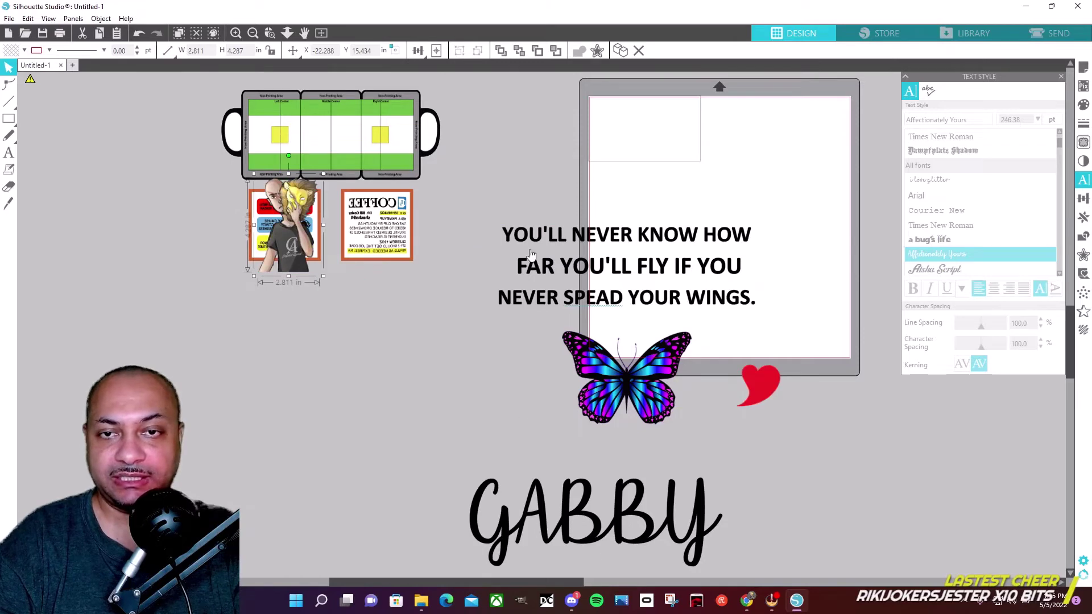
# Step: Shrink the quote, butterfly, heart and name together to about 3.52 by 3.88 in and place them beside the coffee label square
pyautogui.moveTo(463, 212); pyautogui.dragTo(804, 572)
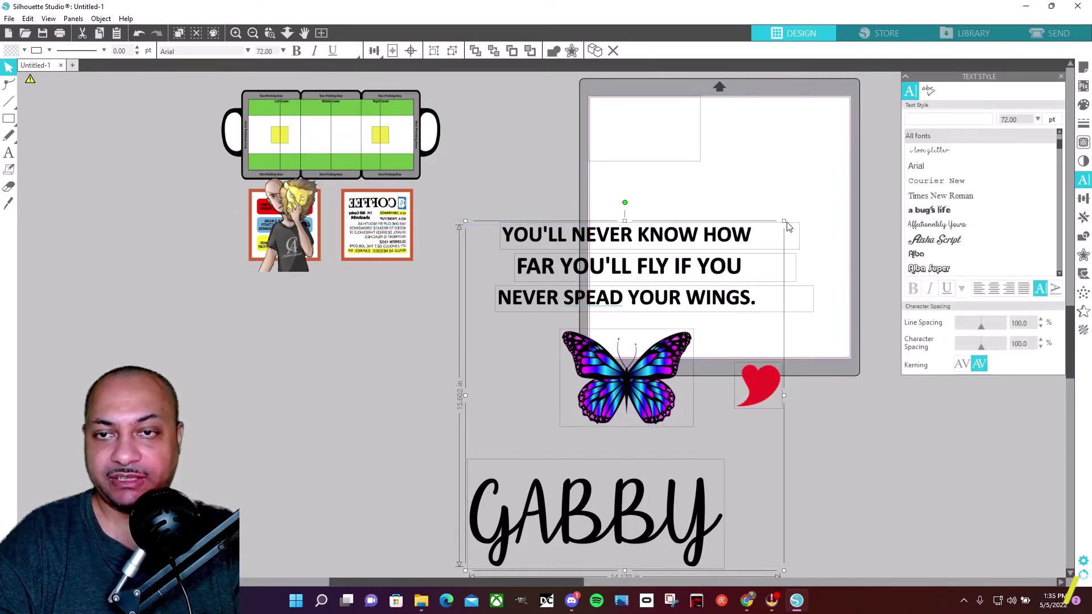
pyautogui.moveTo(784, 221); pyautogui.dragTo(550, 478)
pyautogui.moveTo(519, 518); pyautogui.dragTo(499, 196)
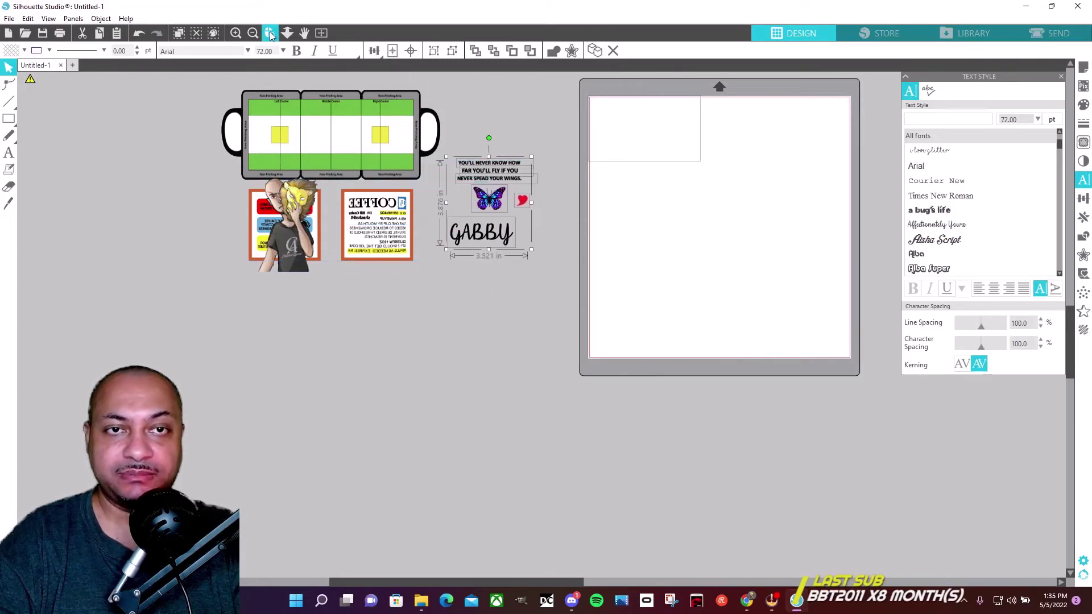
# Step: Move the two orange-framed label squares slightly down, away from the mug template
pyautogui.moveTo(192, 99); pyautogui.dragTo(581, 316)
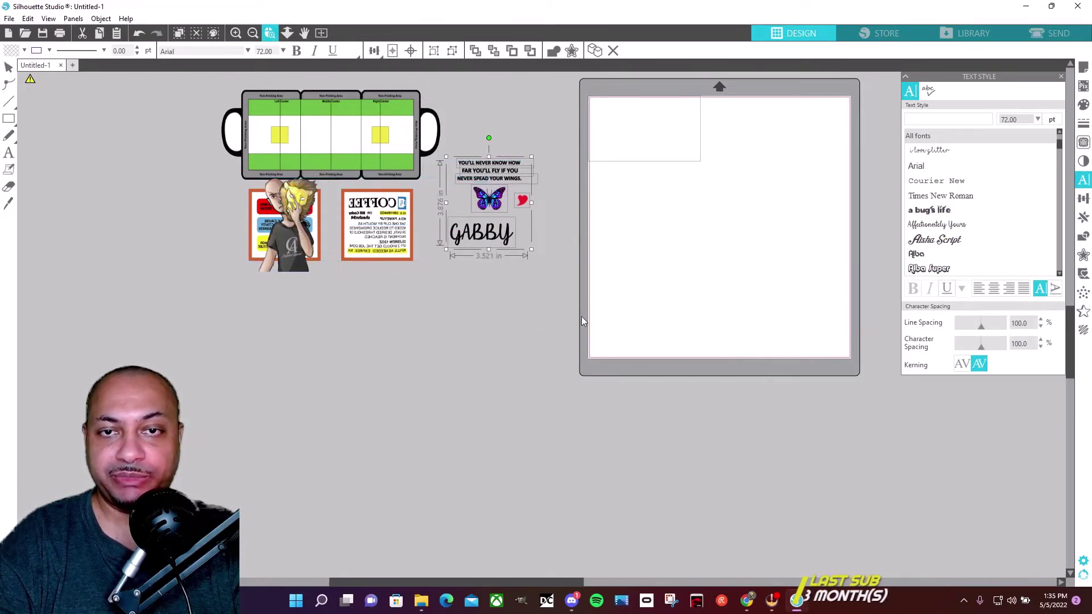
pyautogui.click(602, 522)
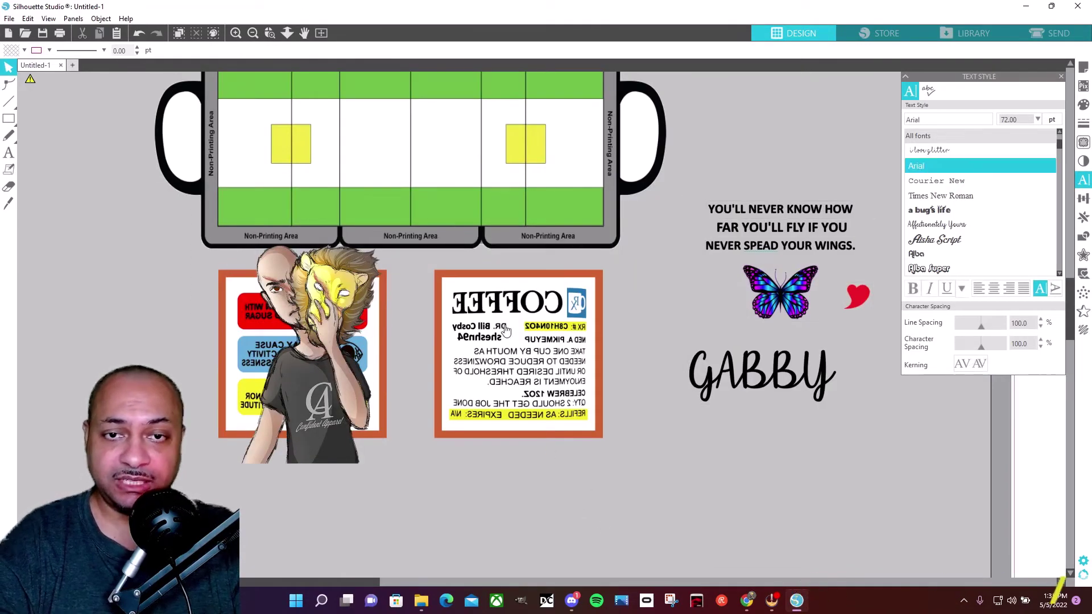
pyautogui.click(307, 296)
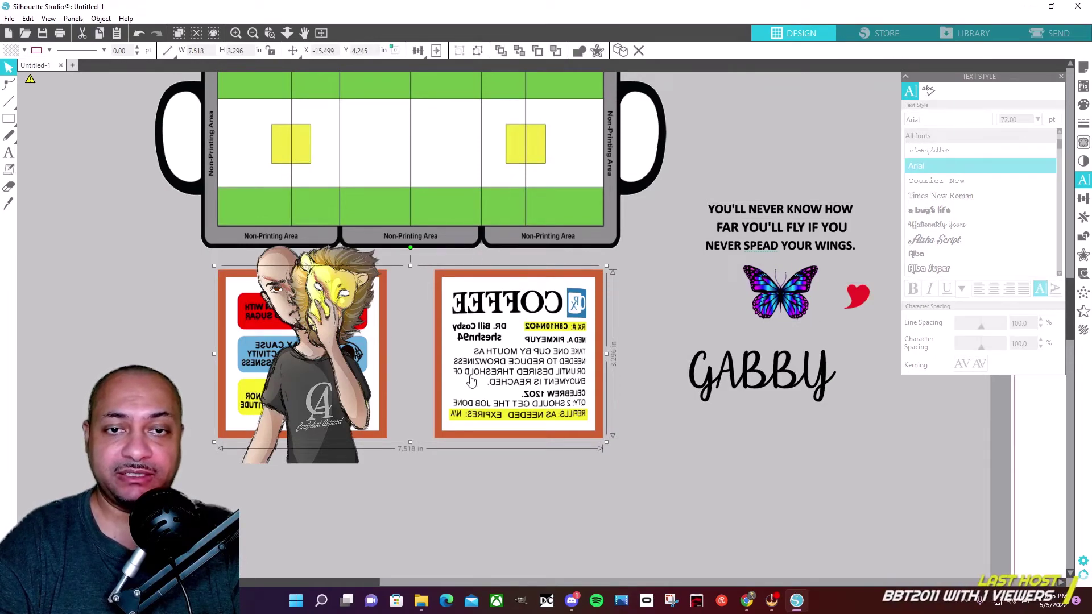
pyautogui.click(695, 472)
pyautogui.moveTo(555, 410); pyautogui.dragTo(555, 428)
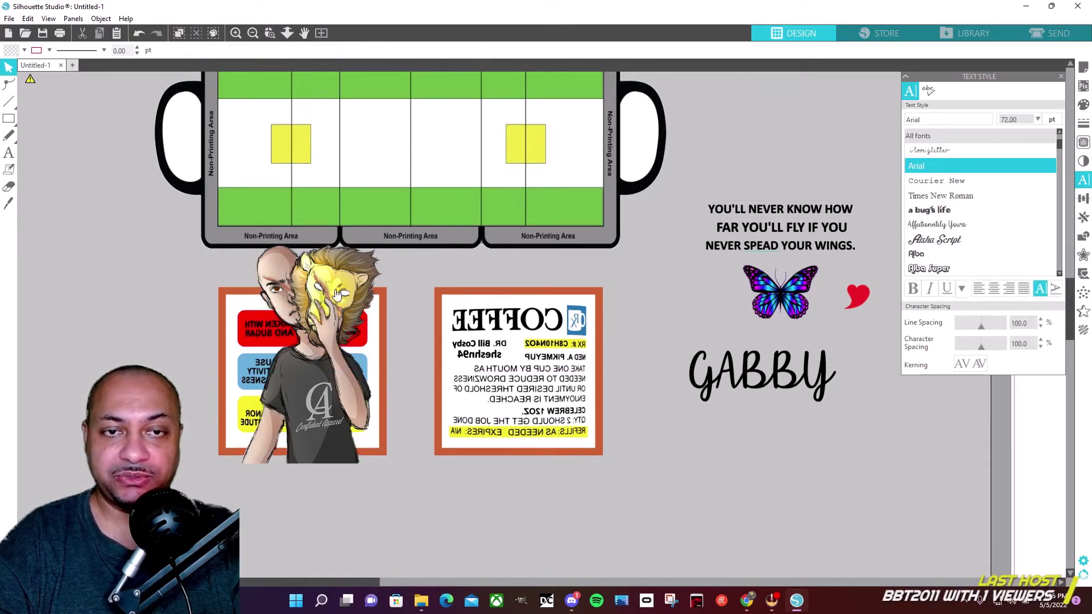
# Step: Shrink the lion-mask figure to about 2.08 by 3.18 in and fit it to the height of the left label square
pyautogui.click(372, 258)
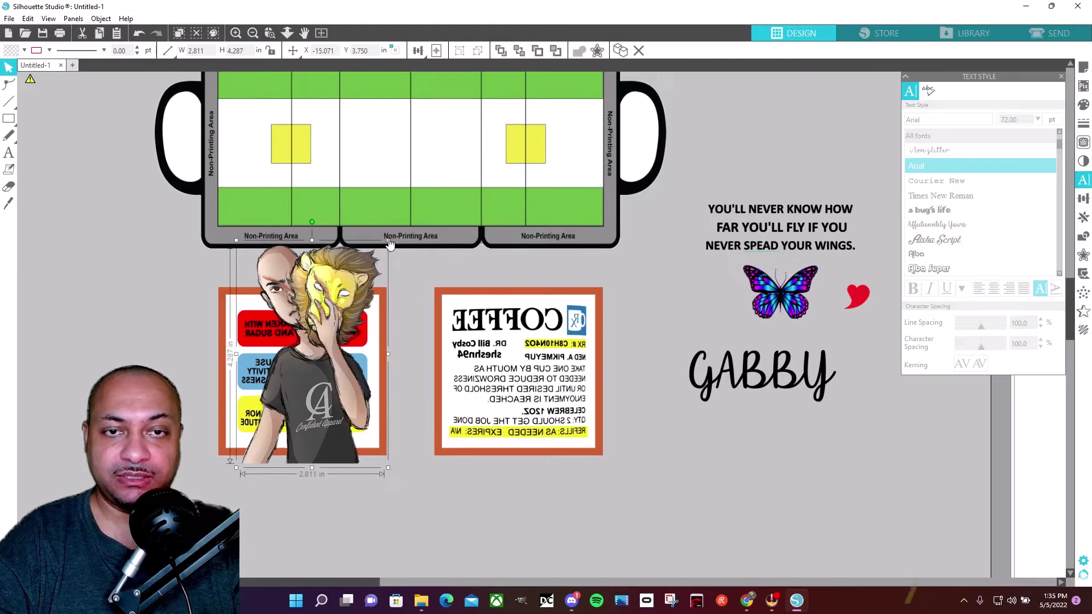
pyautogui.moveTo(387, 242); pyautogui.dragTo(348, 301)
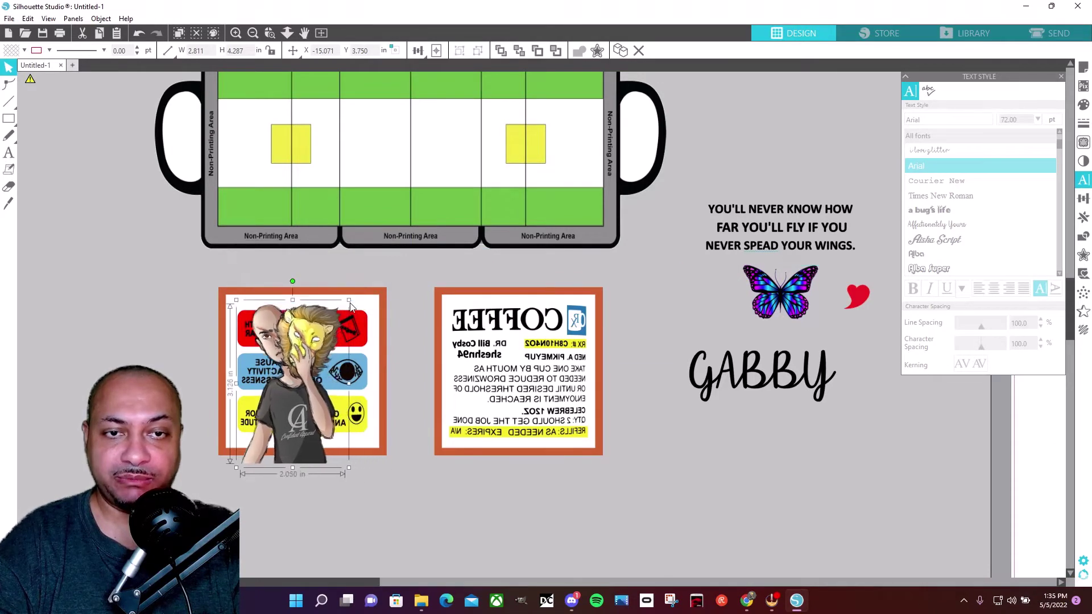
pyautogui.moveTo(295, 360); pyautogui.dragTo(295, 349)
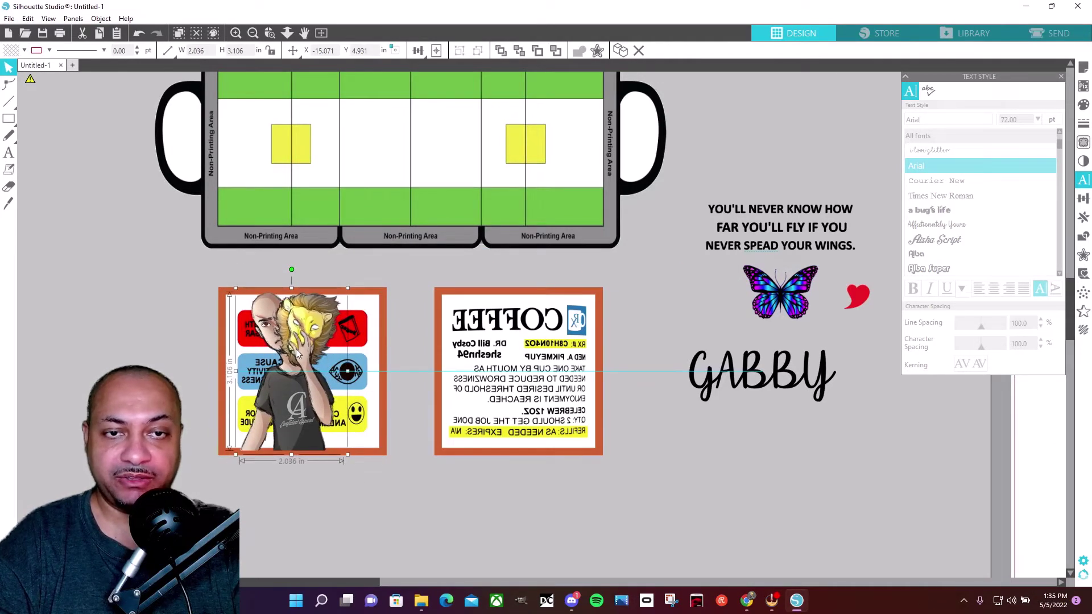
pyautogui.moveTo(347, 289); pyautogui.dragTo(350, 287)
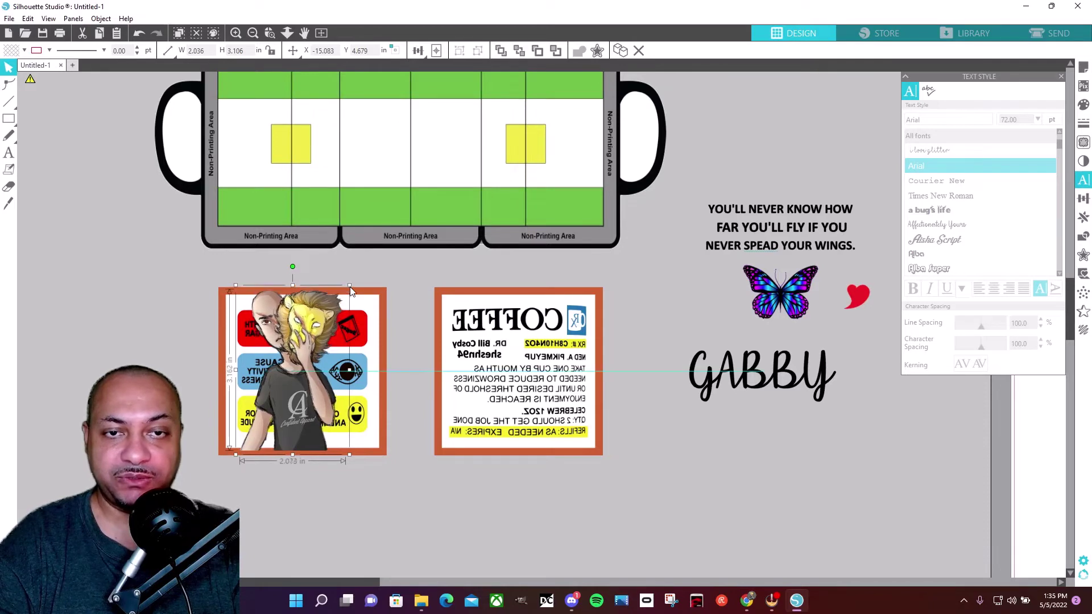
# Step: Try the lion-mask figure on the mug template's left section, aligned with the left edge of the printable area
pyautogui.moveTo(299, 351); pyautogui.dragTo(314, 139)
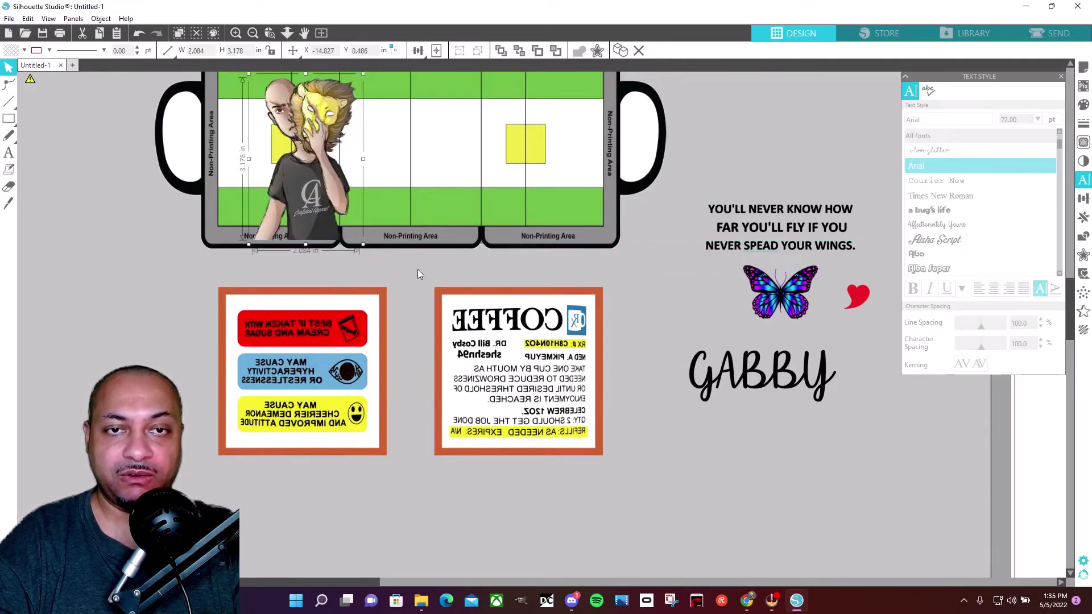
pyautogui.scroll(-1, 410, 213)
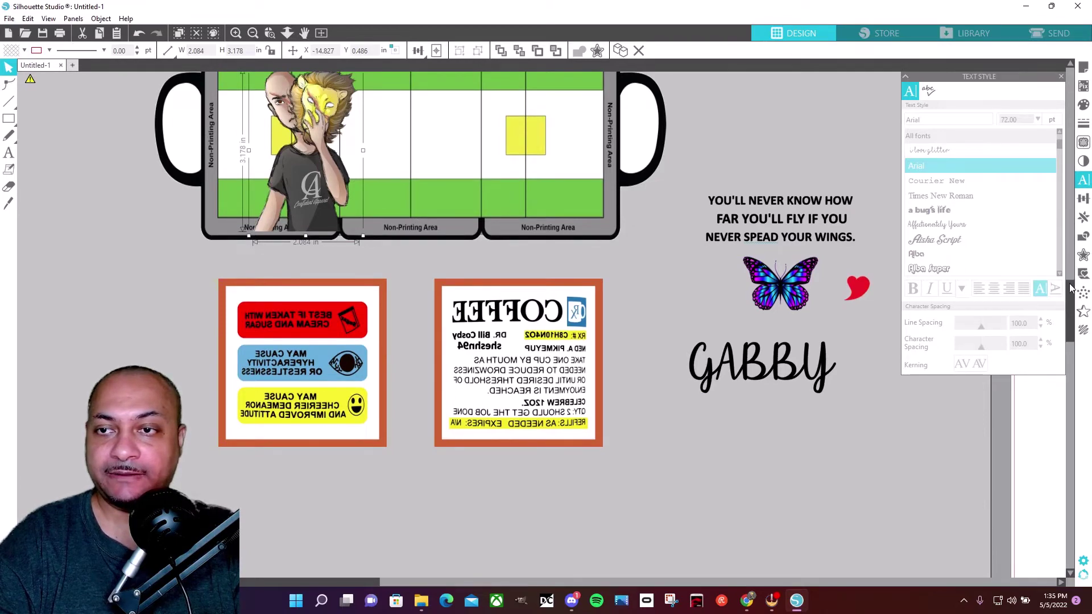
pyautogui.scroll(3, 1073, 275)
pyautogui.scroll(1, 1073, 274)
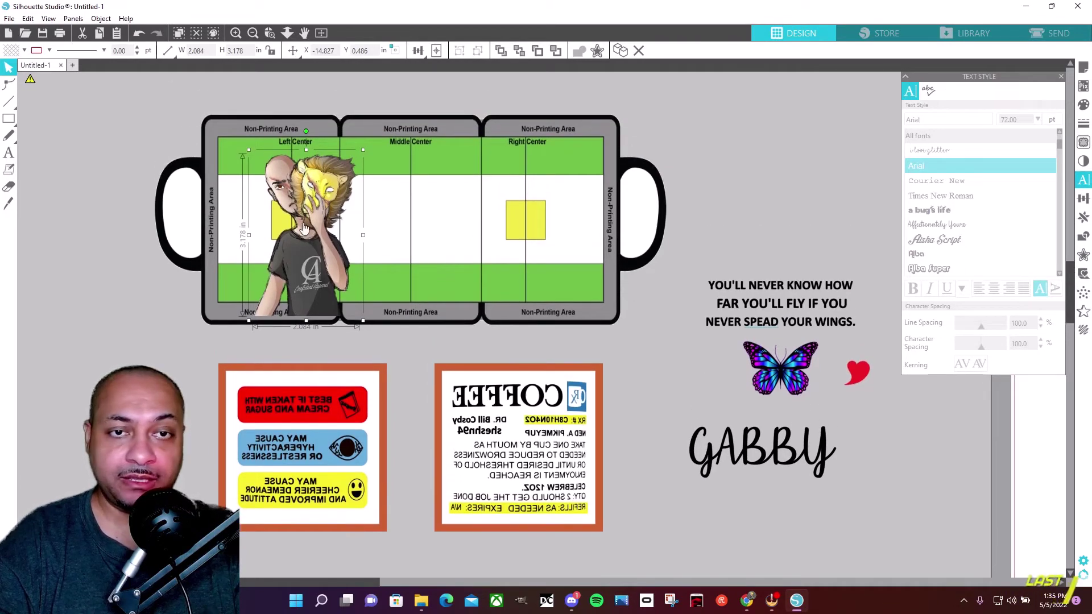
pyautogui.moveTo(304, 228); pyautogui.dragTo(270, 207)
pyautogui.click(268, 33)
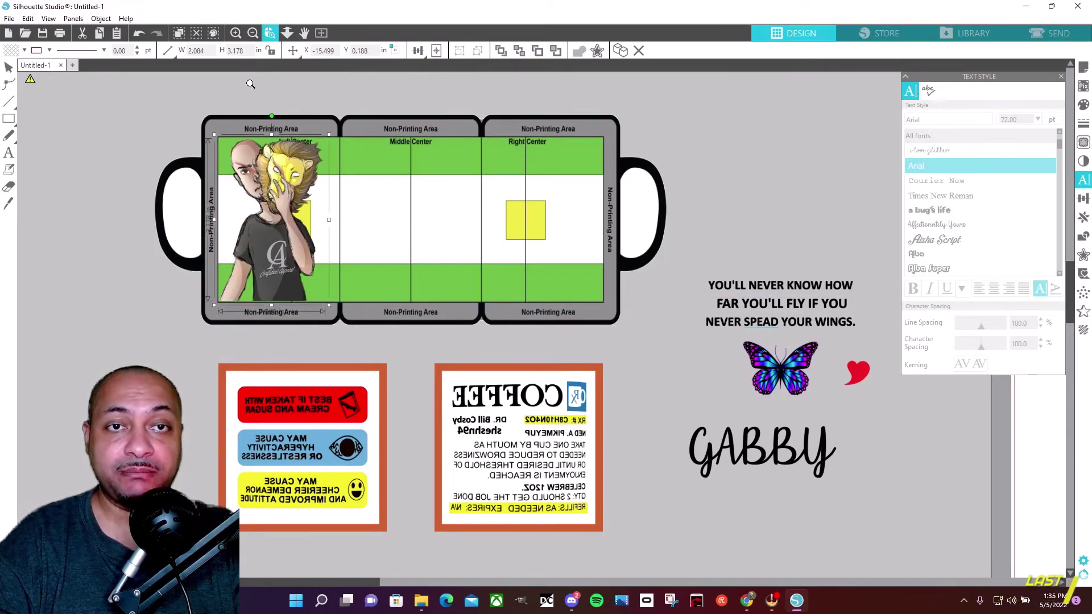
pyautogui.moveTo(138, 116); pyautogui.dragTo(386, 335)
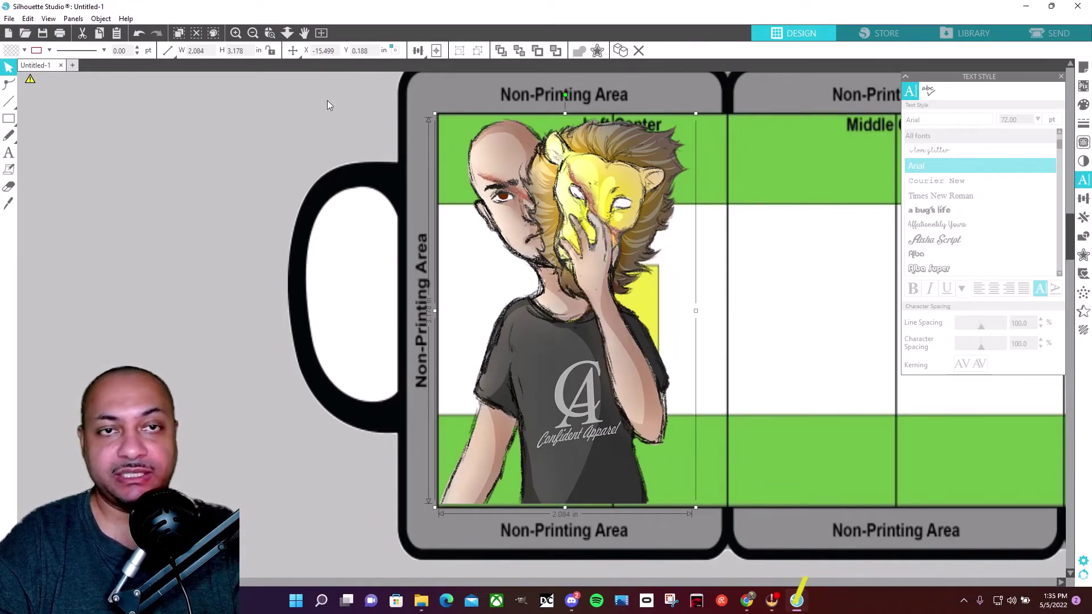
pyautogui.click(253, 35)
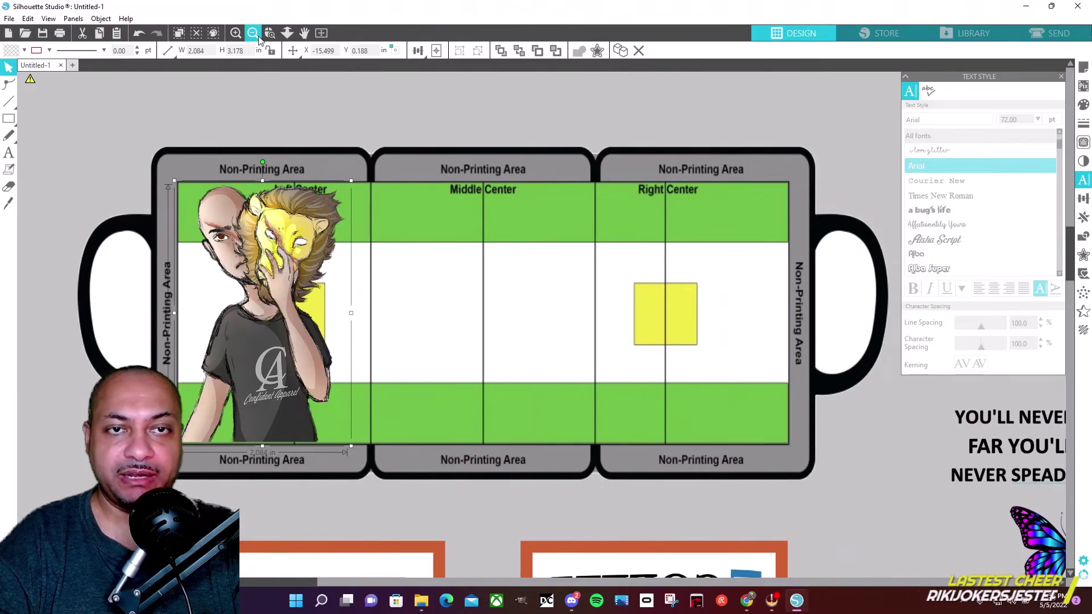
pyautogui.click(259, 37)
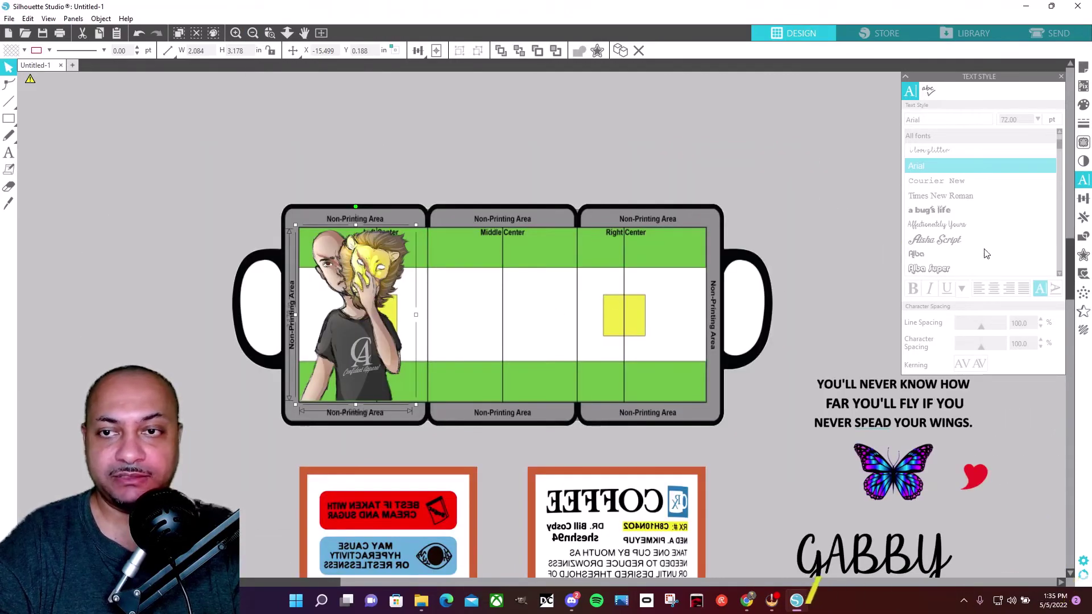
# Step: Move the lion-mask figure from the mug template onto the left orange-framed label square
pyautogui.moveTo(1070, 256); pyautogui.dragTo(1070, 297)
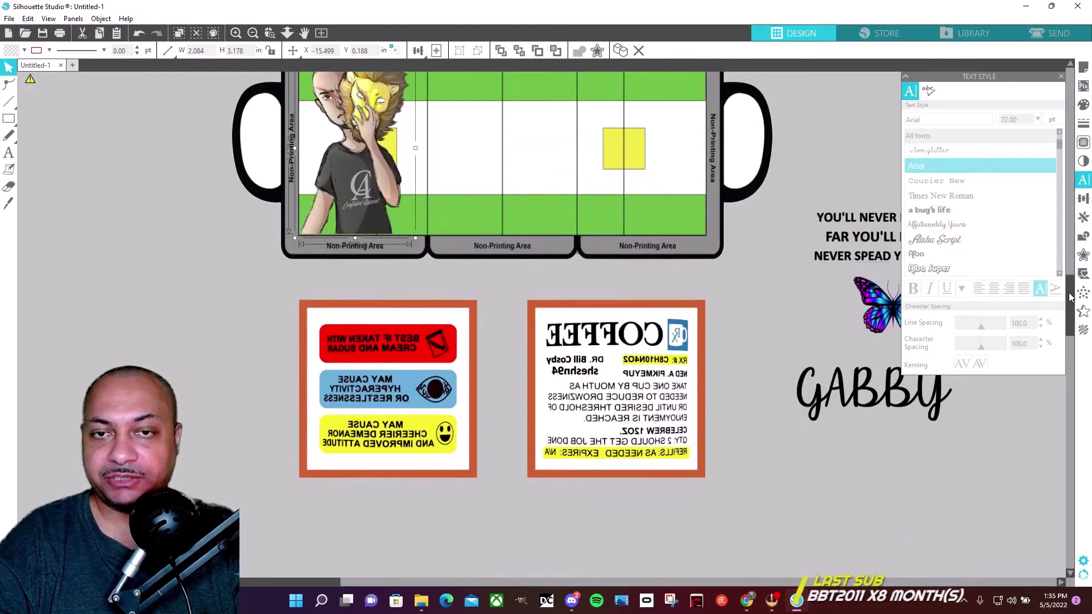
pyautogui.moveTo(367, 141); pyautogui.dragTo(390, 373)
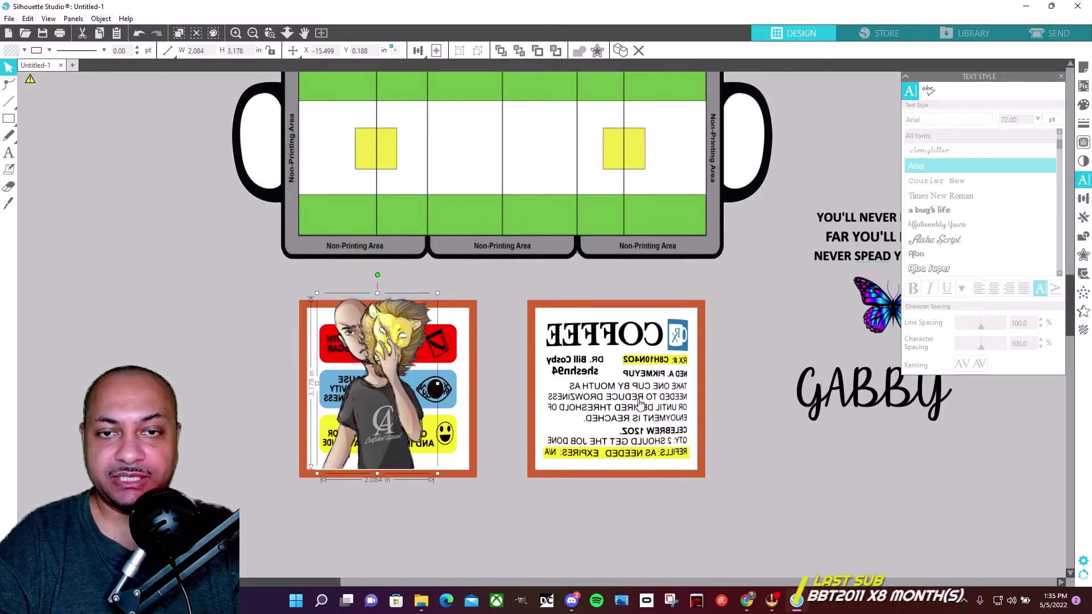
pyautogui.keyDown('shift'); pyautogui.click(659, 378); pyautogui.keyUp('shift')
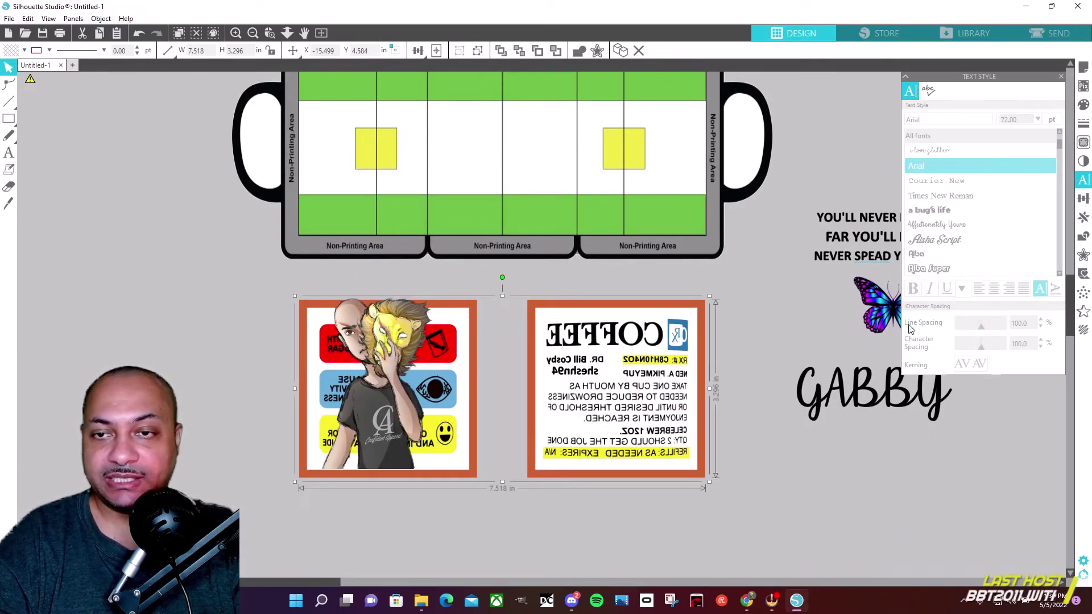
# Step: Move the script name onto the lower part of the right label square, setting the butterfly in the empty space beside it
pyautogui.click(858, 405)
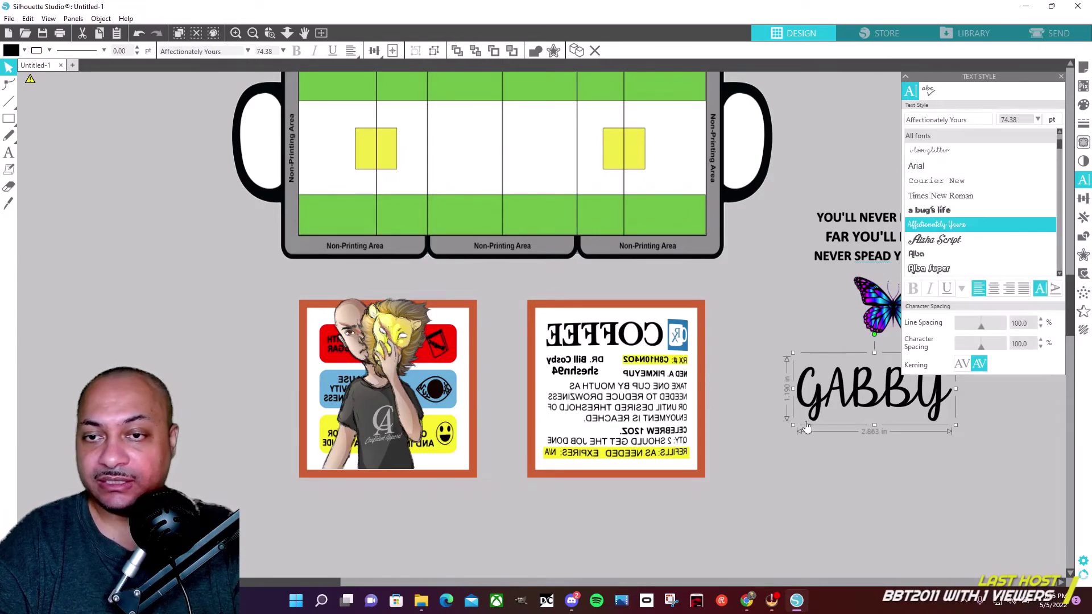
pyautogui.moveTo(870, 390); pyautogui.dragTo(830, 457)
pyautogui.moveTo(875, 307); pyautogui.dragTo(806, 381)
pyautogui.moveTo(814, 462); pyautogui.dragTo(603, 444)
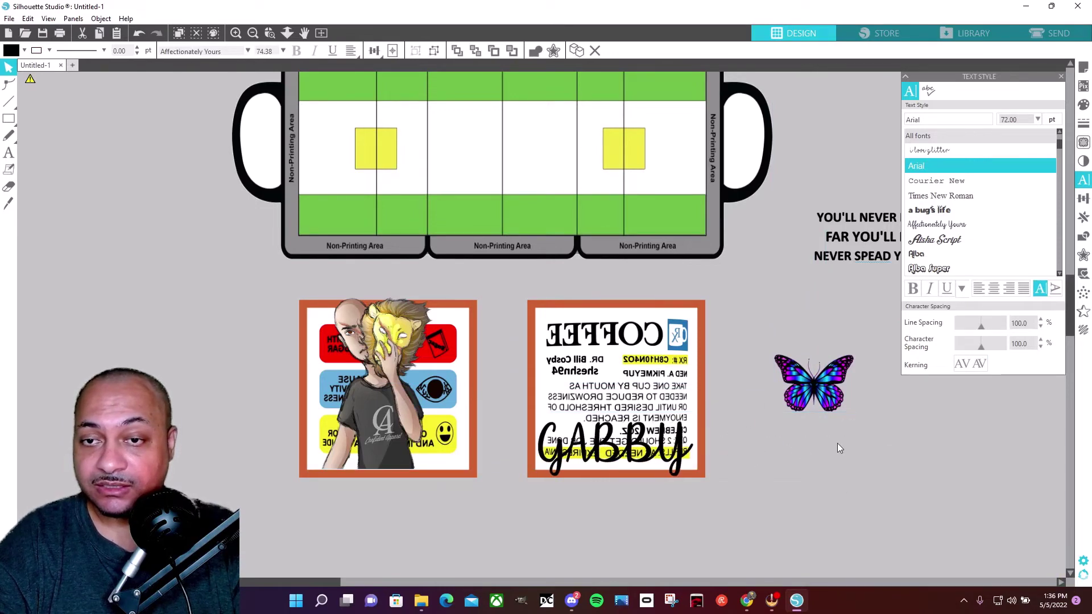
# Step: Enlarge the butterfly to about 2.32 by 1.67 in and place it above the script name on the right label square
pyautogui.click(818, 395)
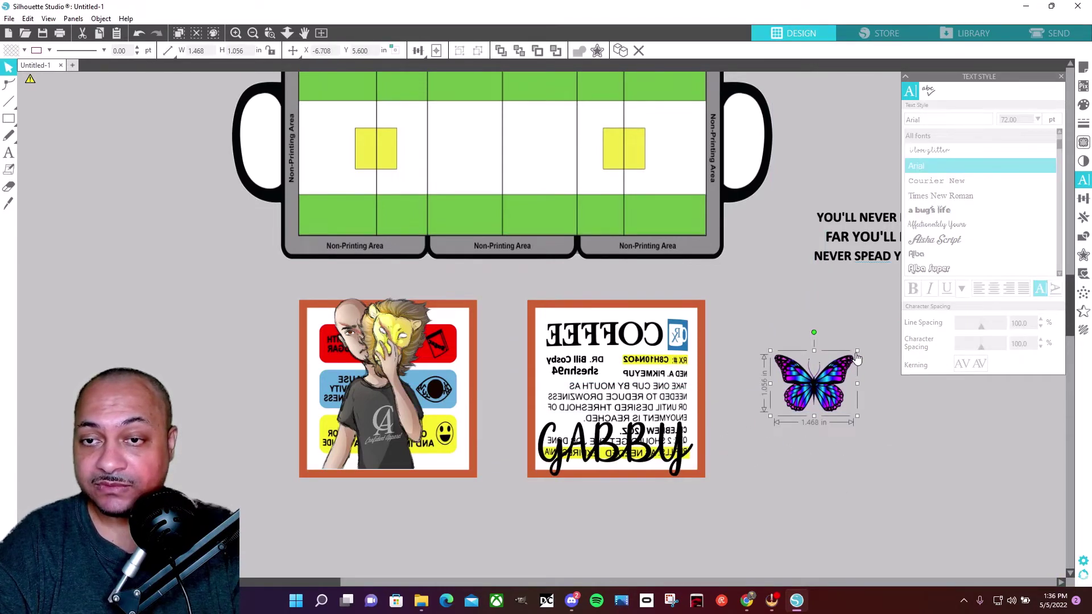
pyautogui.moveTo(856, 352); pyautogui.dragTo(899, 312)
pyautogui.moveTo(833, 373); pyautogui.dragTo(615, 386)
# Step: Move the three-line wings quote over the top edge of the right label square, above the butterfly
pyautogui.click(860, 259)
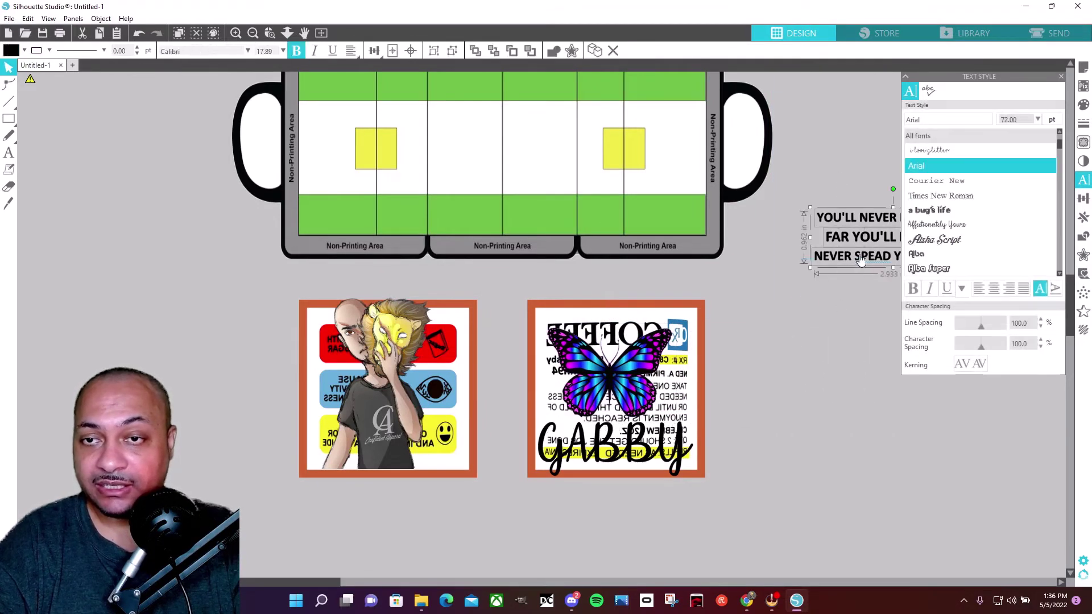
pyautogui.moveTo(860, 259); pyautogui.dragTo(575, 321)
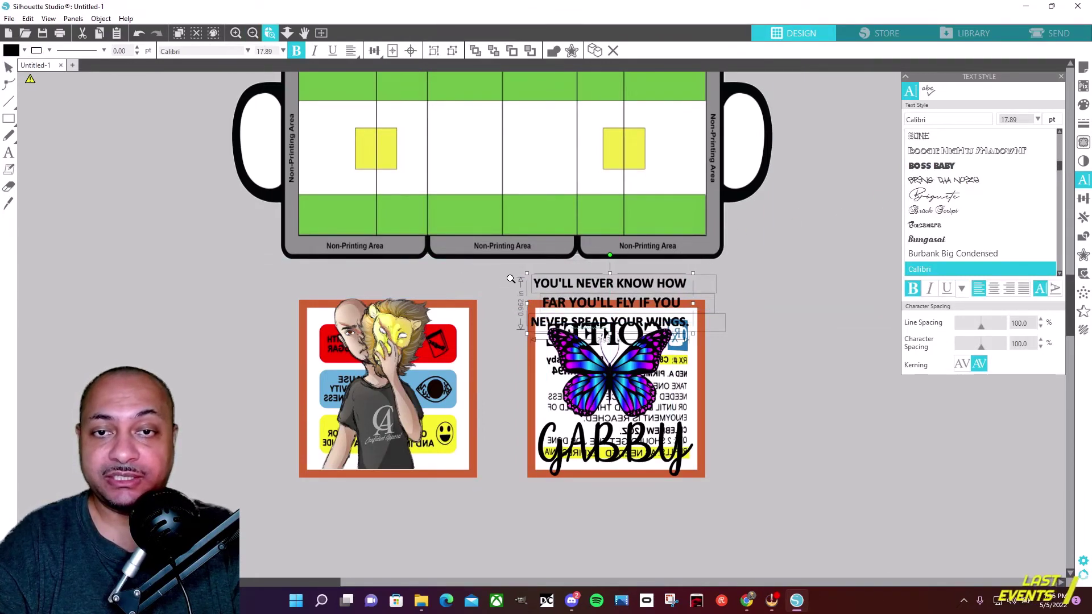
pyautogui.scroll(3, 740, 510)
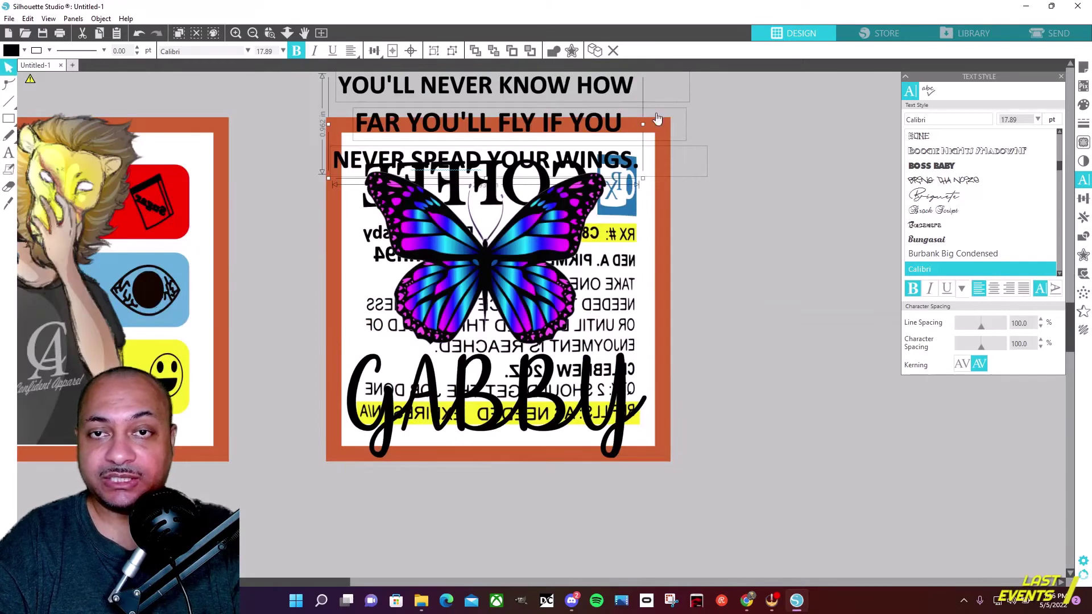
pyautogui.click(729, 237)
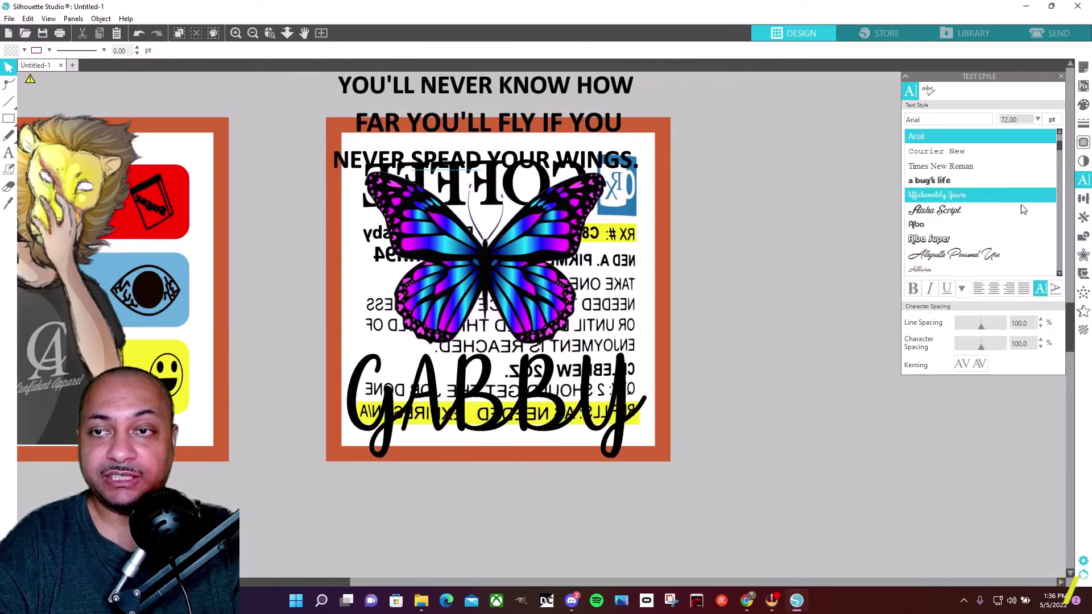
# Step: Pull the three quote lines out beside the right label square and restack them one by one with tighter line spacing
pyautogui.scroll(3, 1074, 310)
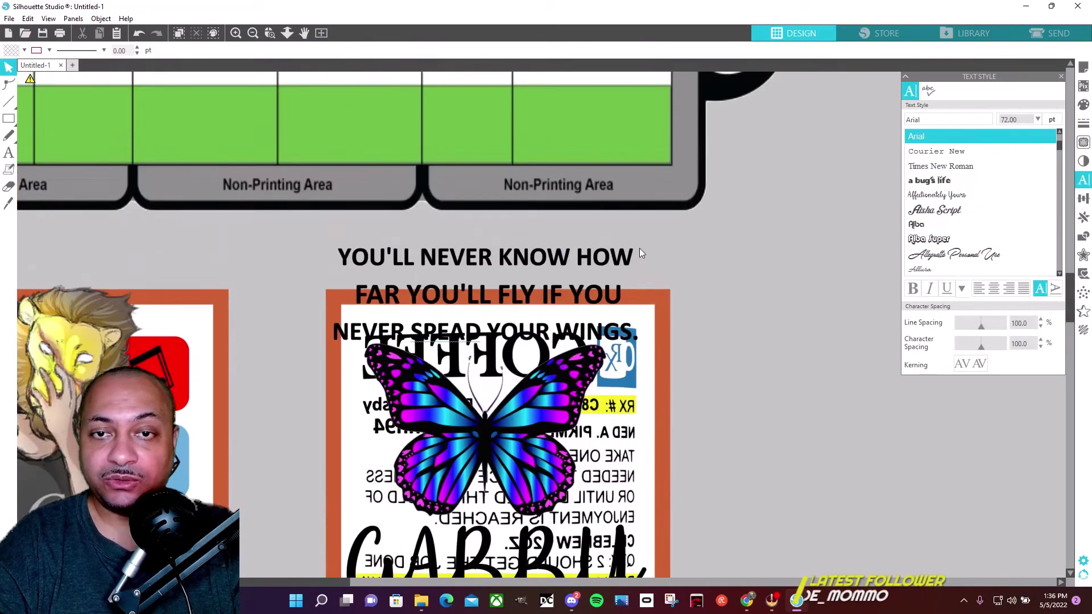
pyautogui.moveTo(618, 259); pyautogui.dragTo(942, 421)
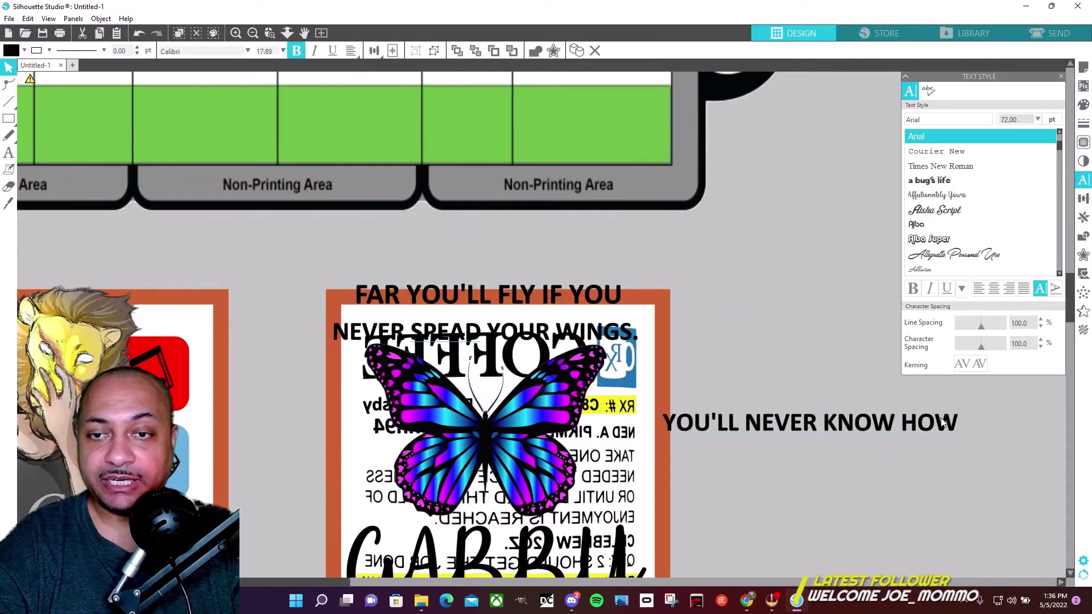
pyautogui.click(660, 353)
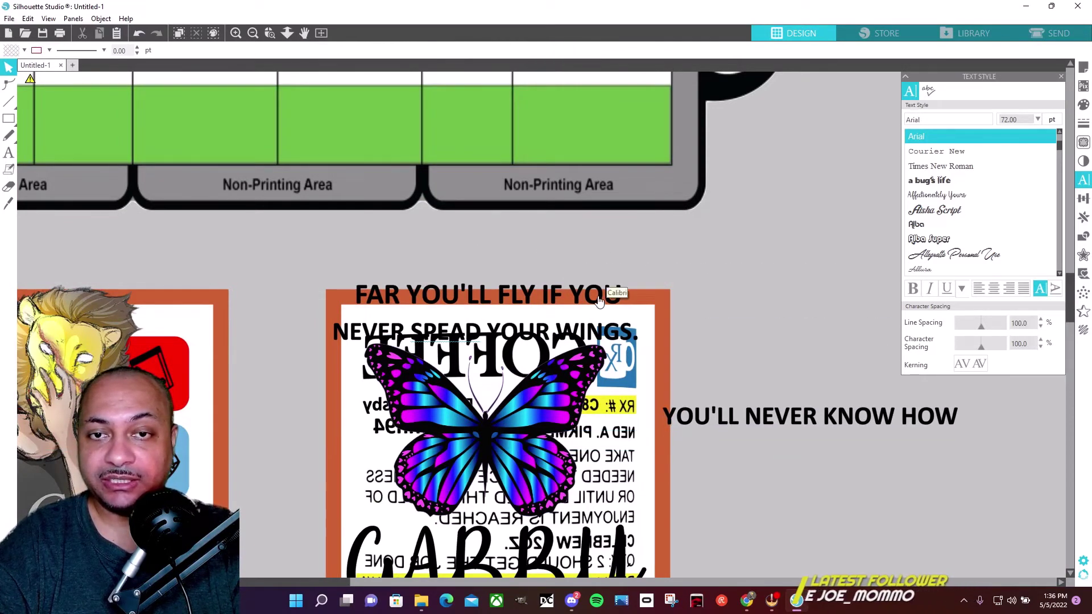
pyautogui.moveTo(600, 302); pyautogui.dragTo(921, 455)
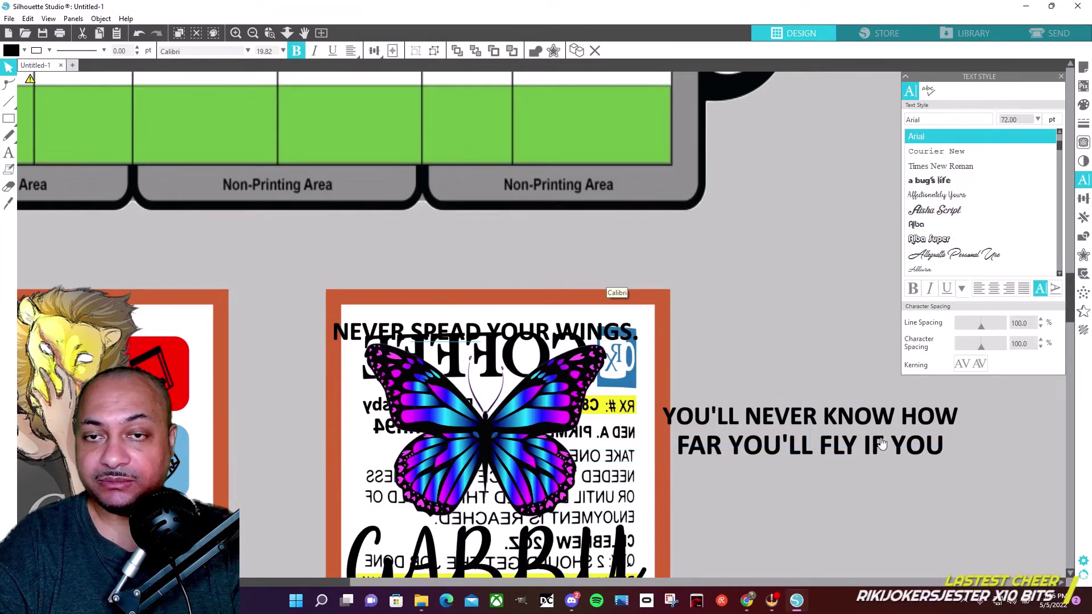
pyautogui.click(739, 376)
pyautogui.moveTo(566, 334); pyautogui.dragTo(804, 398)
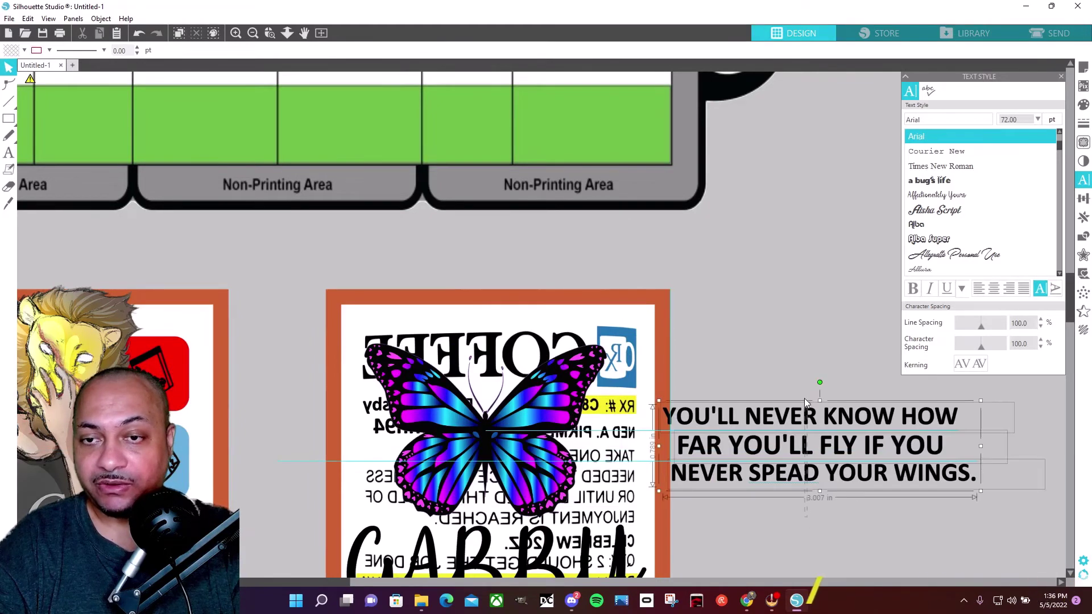
# Step: Center-align the three quote lines horizontally with each other and group them
pyautogui.click(1084, 202)
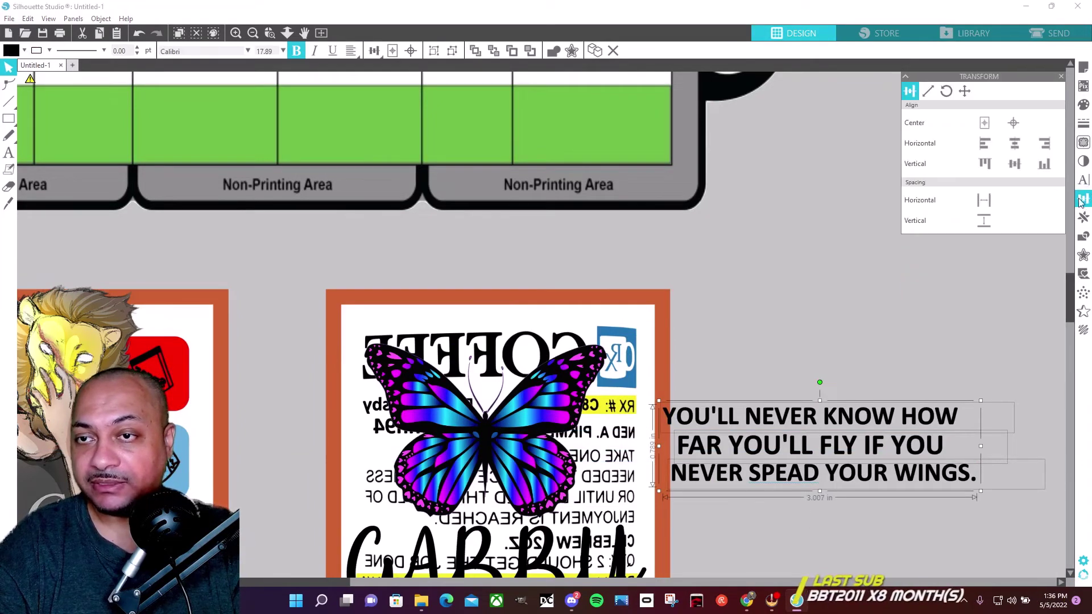
pyautogui.click(1018, 146)
pyautogui.rightClick(897, 438)
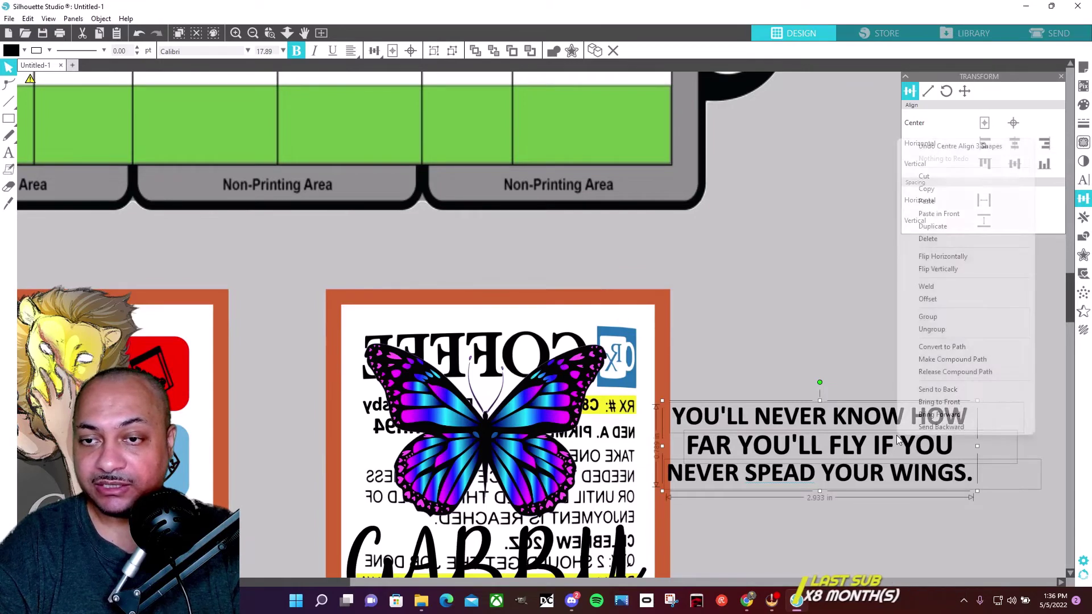
pyautogui.click(948, 317)
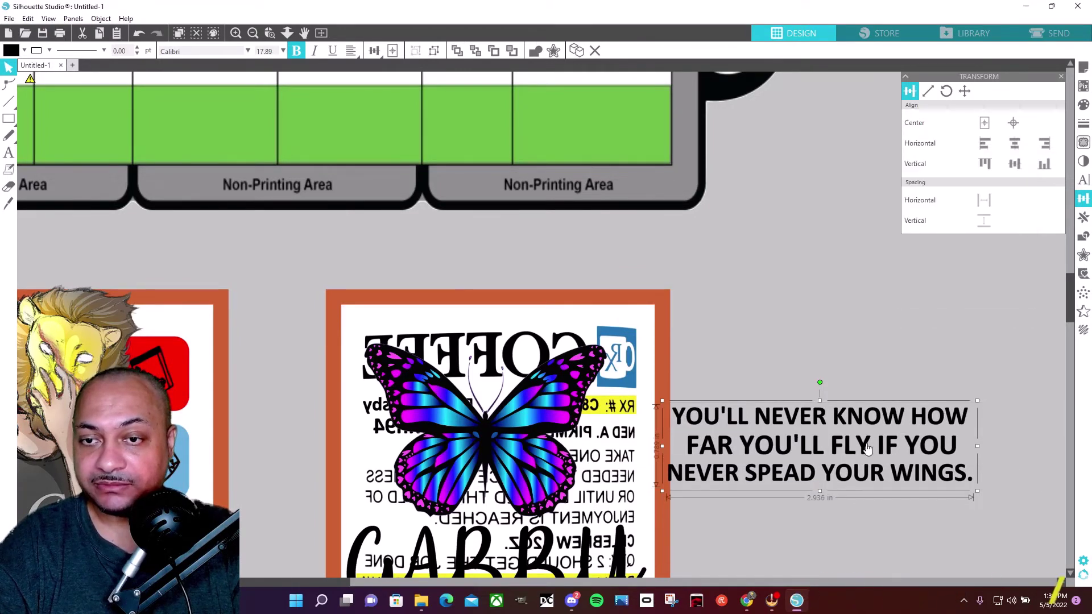
# Step: Move the grouped quote back to the top of the right label square and lower the script name and butterfly beneath it
pyautogui.moveTo(866, 449); pyautogui.dragTo(547, 328)
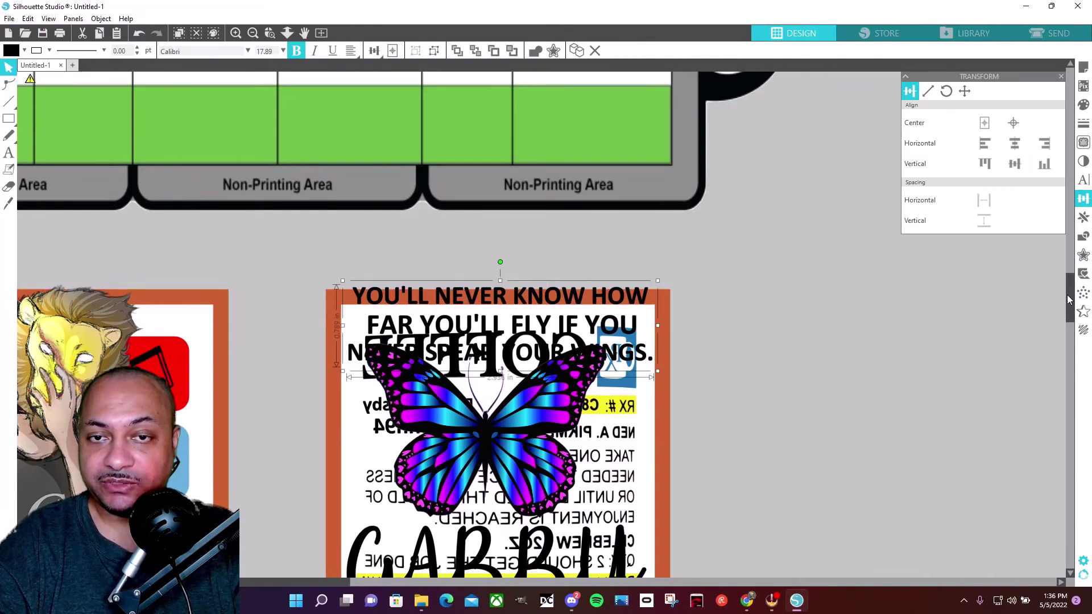
pyautogui.moveTo(1067, 294)
pyautogui.mouseDown()
pyautogui.moveTo(1062, 350)
pyautogui.moveTo(1060, 315)
pyautogui.mouseUp()
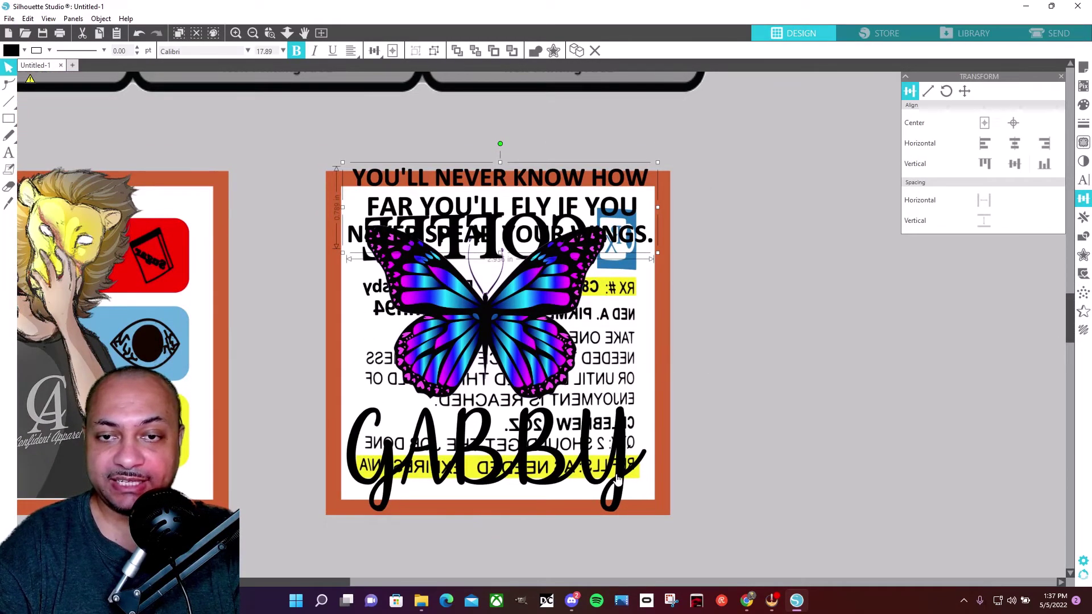
pyautogui.moveTo(624, 472); pyautogui.dragTo(627, 482)
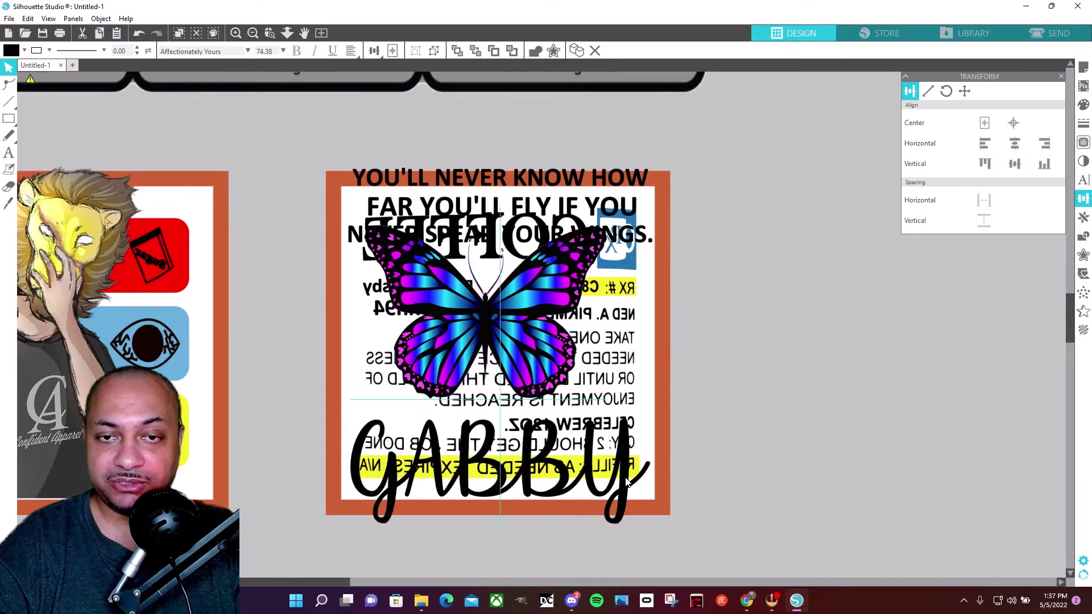
pyautogui.click(555, 348)
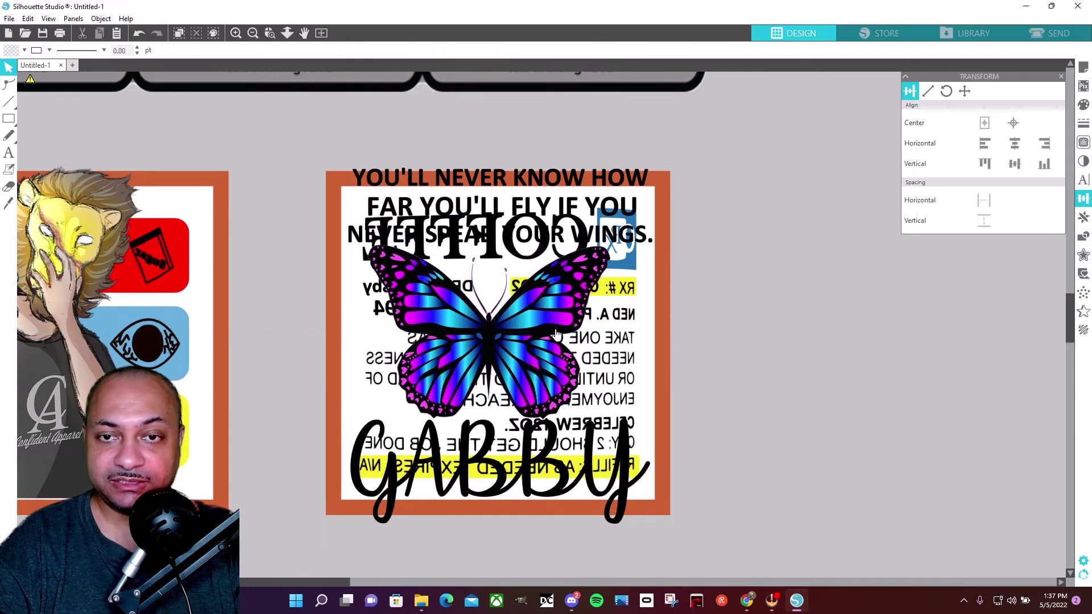
# Step: Slide the label squares out from behind the butterfly design and shrink the script name to about 2.63 by 1.10 in
pyautogui.moveTo(659, 324); pyautogui.dragTo(221, 325)
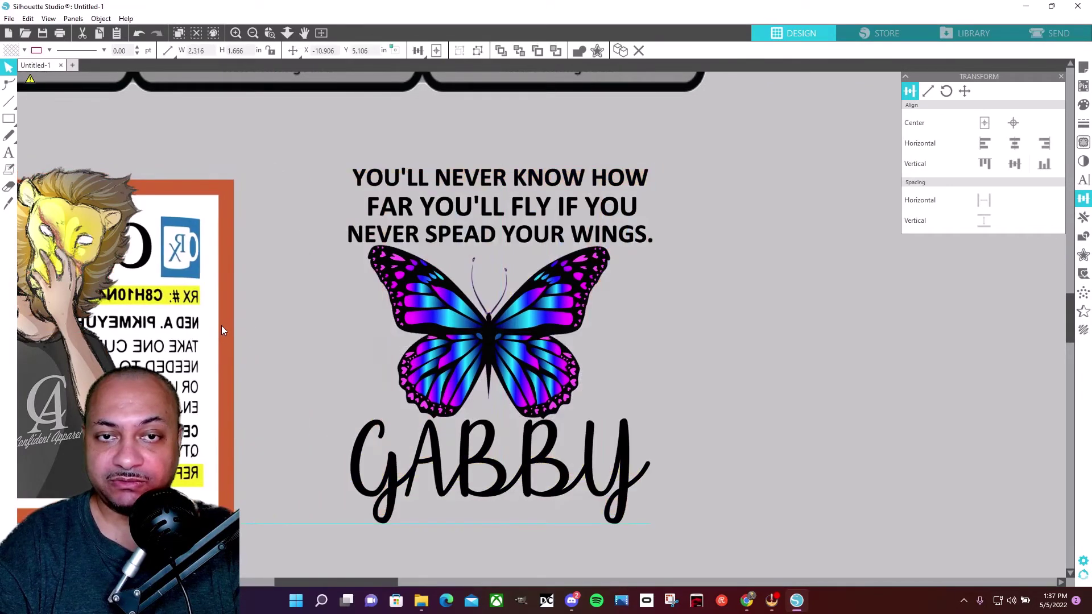
pyautogui.click(523, 459)
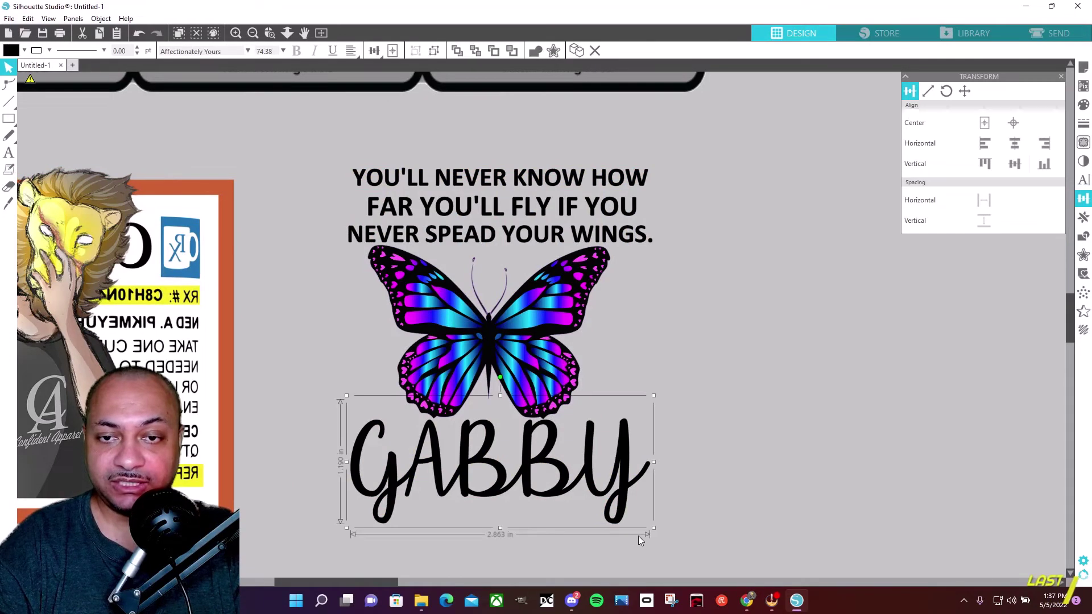
pyautogui.moveTo(655, 531); pyautogui.dragTo(630, 519)
pyautogui.moveTo(595, 469); pyautogui.dragTo(607, 478)
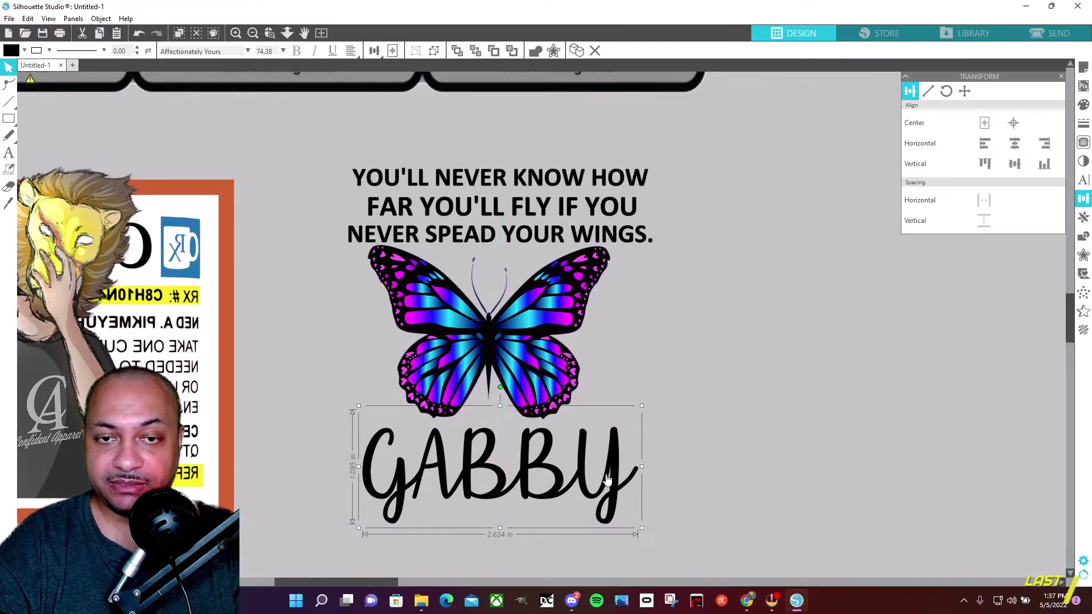
pyautogui.click(658, 414)
# Step: Shrink the butterfly slightly to about 2.26 by 1.63 in so it fits between the quote and the script name
pyautogui.click(545, 321)
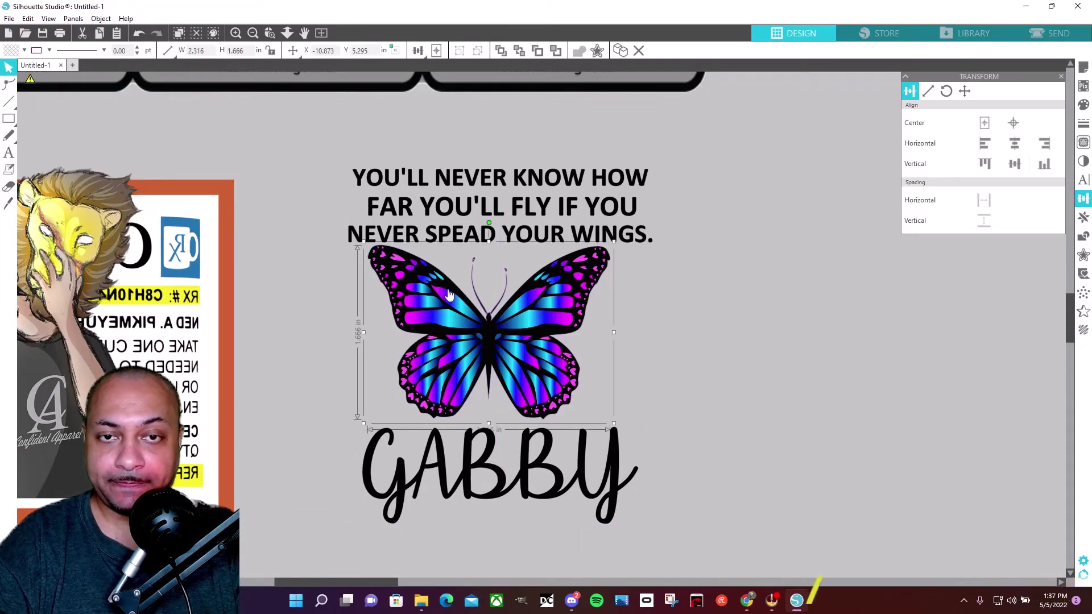
pyautogui.moveTo(363, 240); pyautogui.dragTo(367, 247)
pyautogui.click(712, 347)
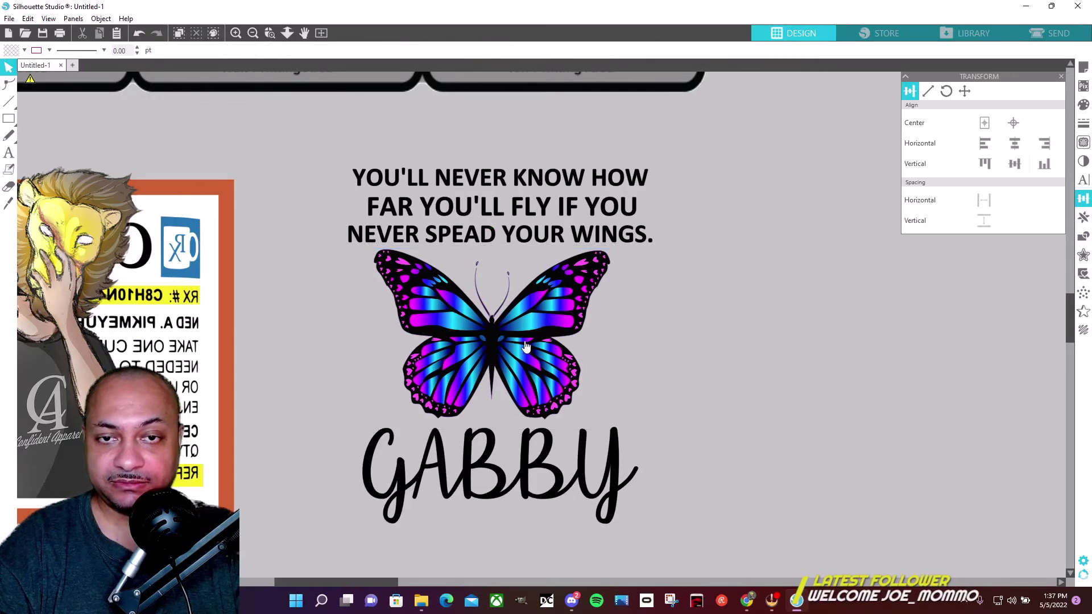
# Step: Center-align the quote, butterfly and script name horizontally and group them into one design
pyautogui.moveTo(534, 554); pyautogui.dragTo(504, 190)
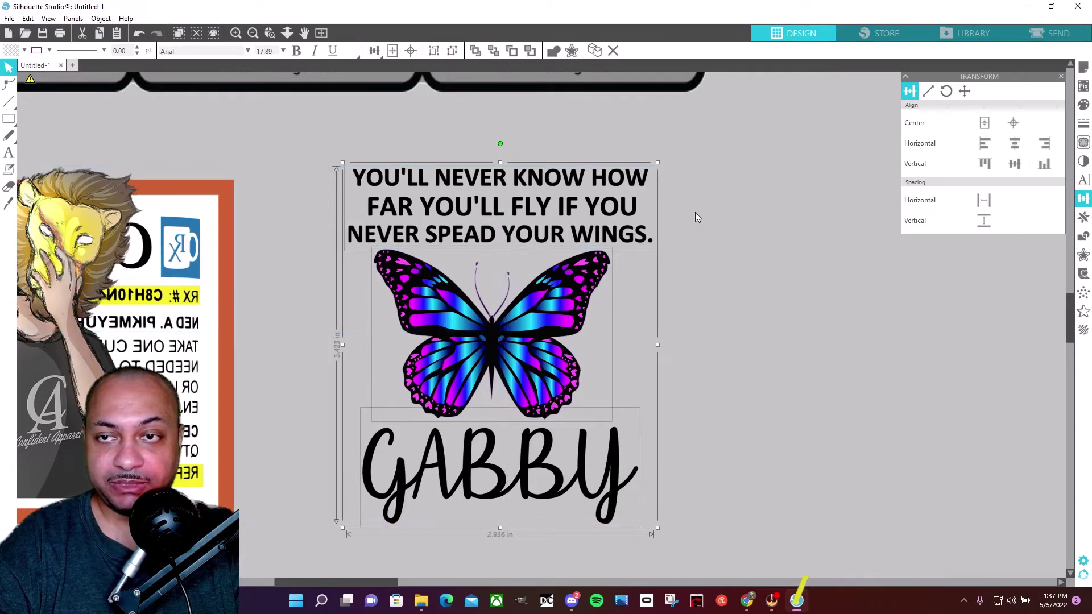
pyautogui.click(1016, 147)
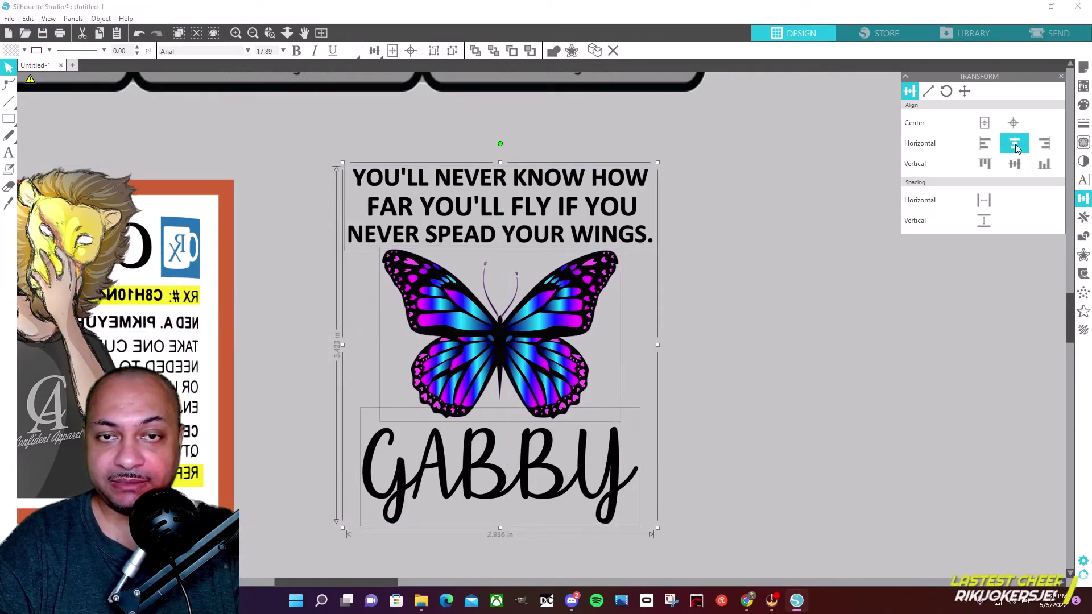
pyautogui.rightClick(585, 318)
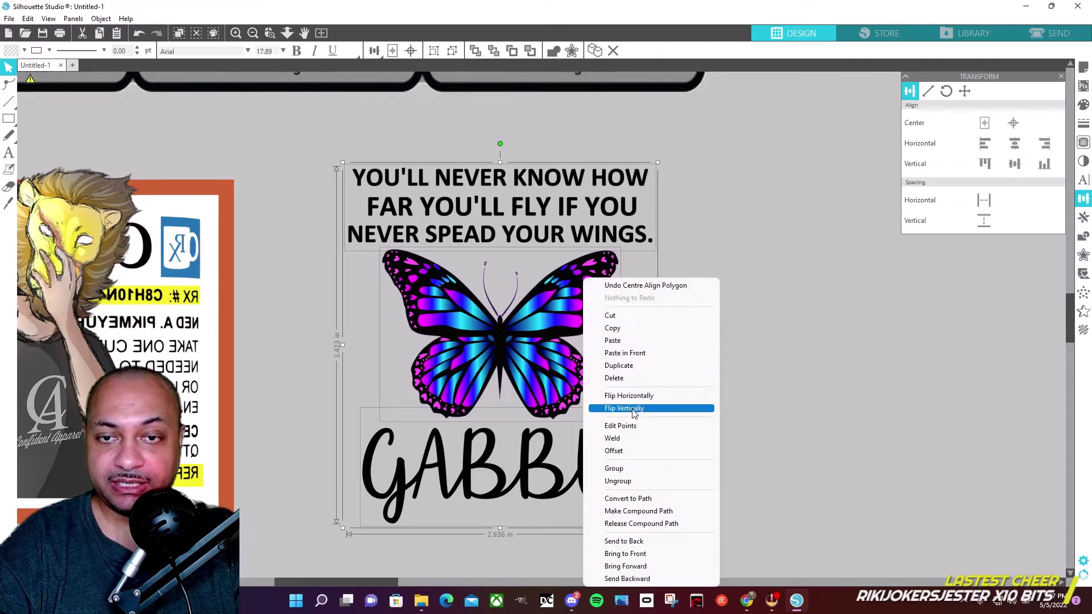
pyautogui.click(631, 471)
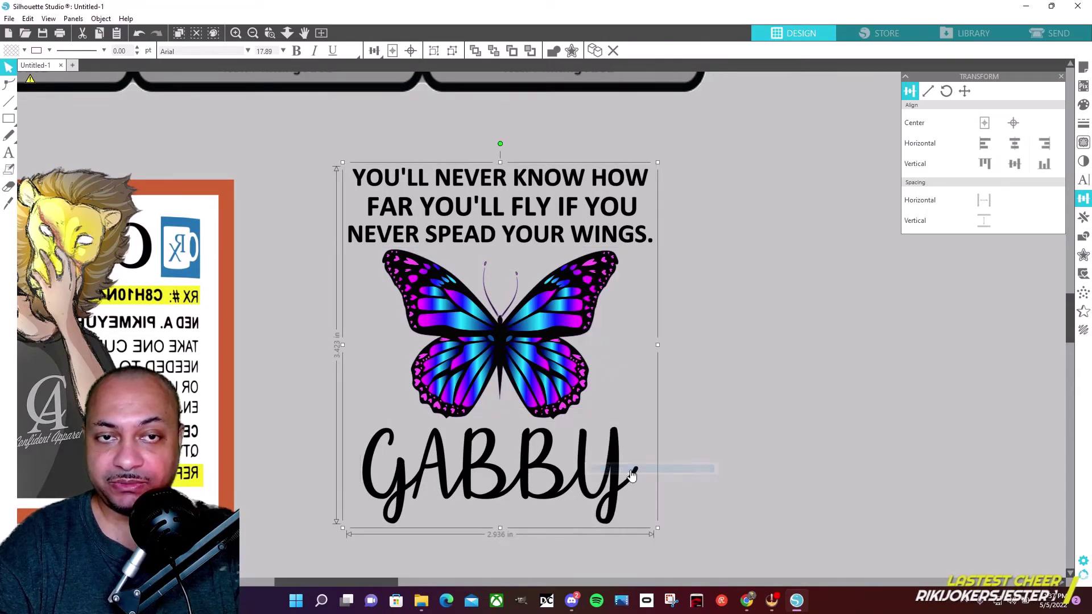
# Step: Slide the label squares back behind the designs and scale the grouped butterfly design to about 2.80 by 3.27 in, matching the label's height
pyautogui.moveTo(446, 364); pyautogui.dragTo(624, 331)
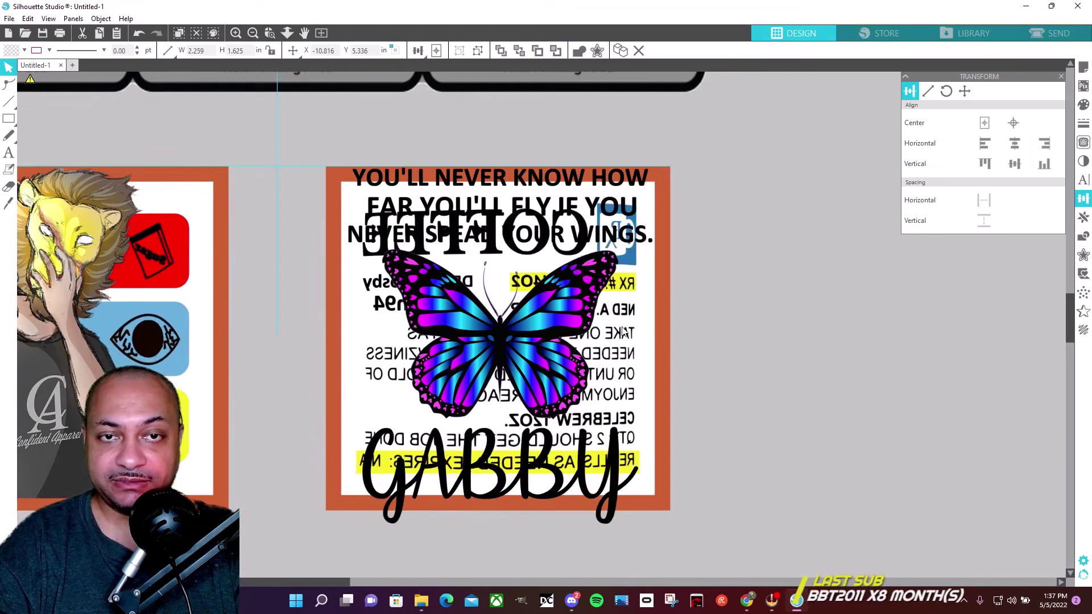
pyautogui.click(618, 517)
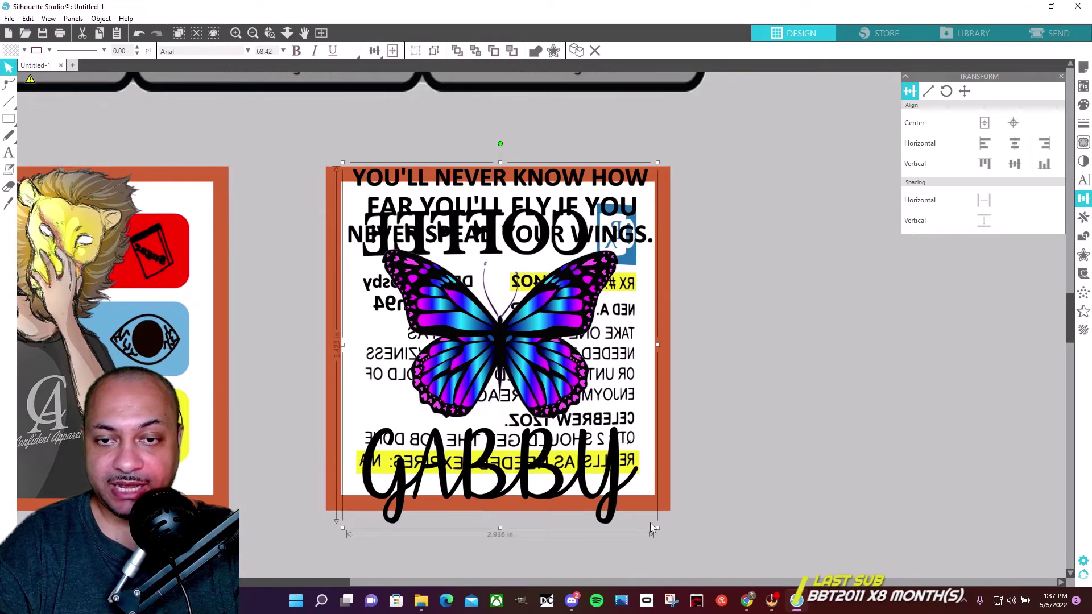
pyautogui.moveTo(657, 529); pyautogui.dragTo(647, 507)
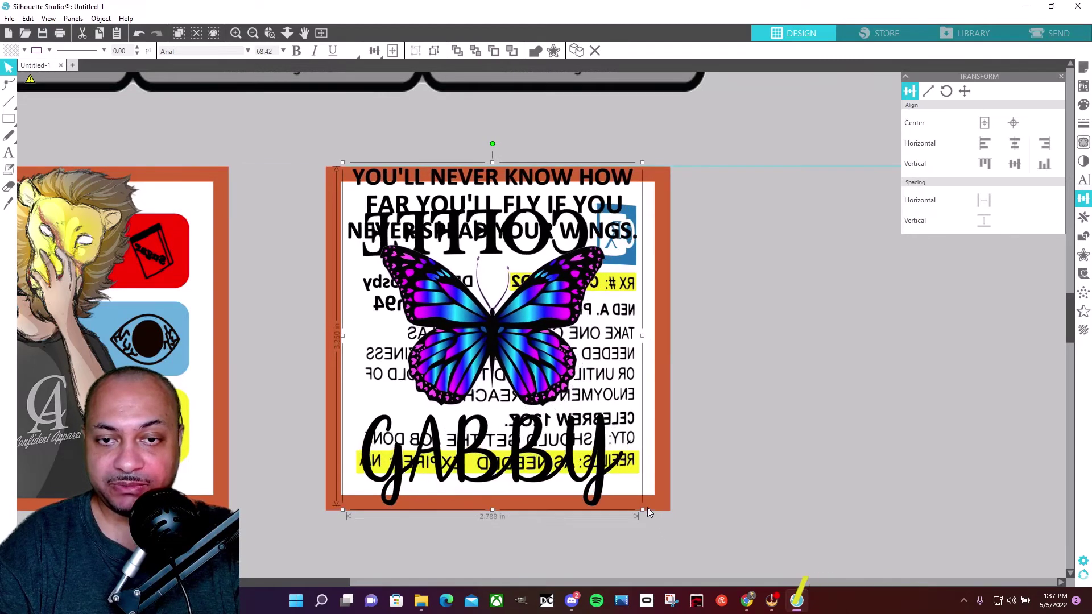
pyautogui.moveTo(527, 335); pyautogui.dragTo(539, 335)
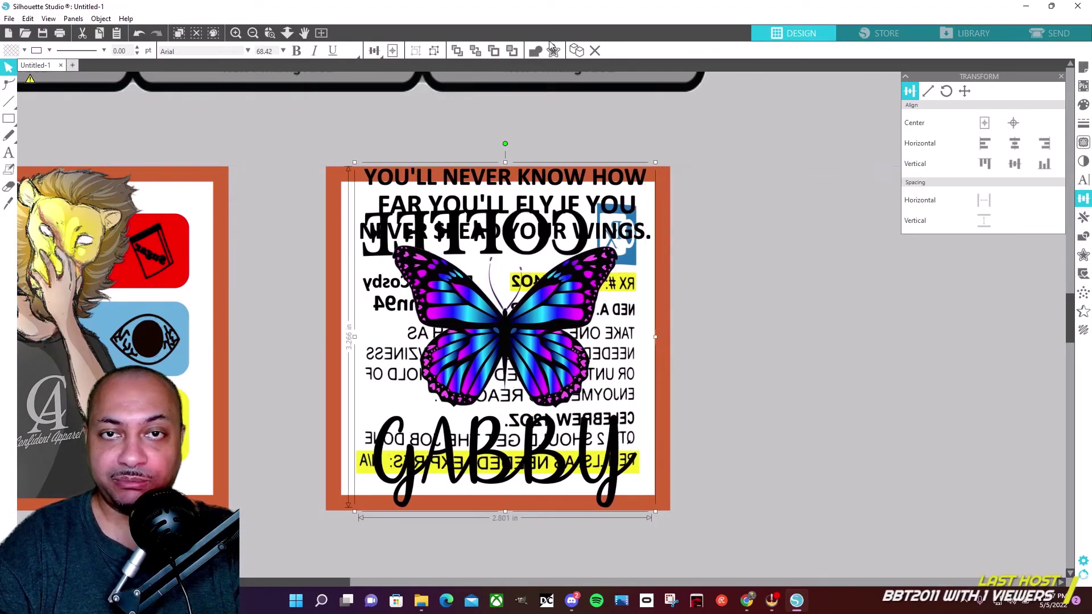
# Step: Move the two orange-framed label squares out from behind the lion-mask figure and butterfly design, into the empty area beside them
pyautogui.click(252, 33)
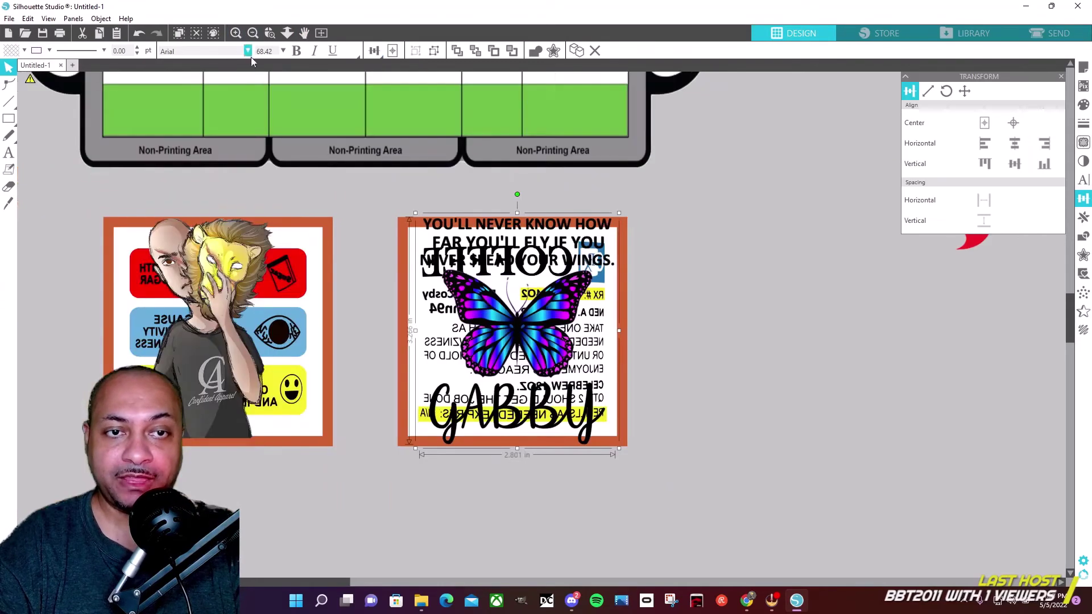
pyautogui.click(215, 303)
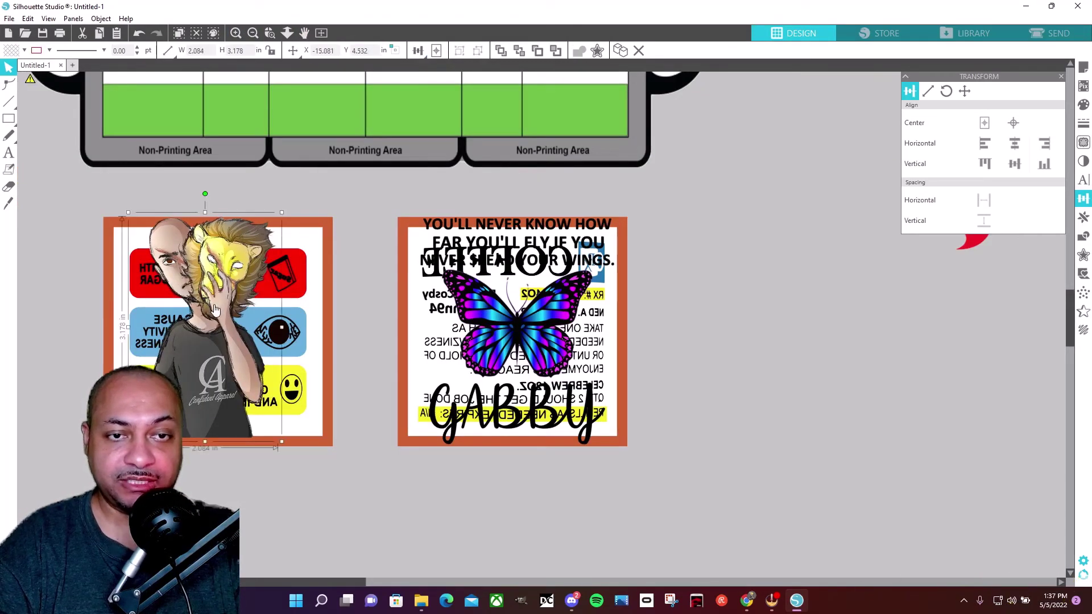
pyautogui.click(707, 333)
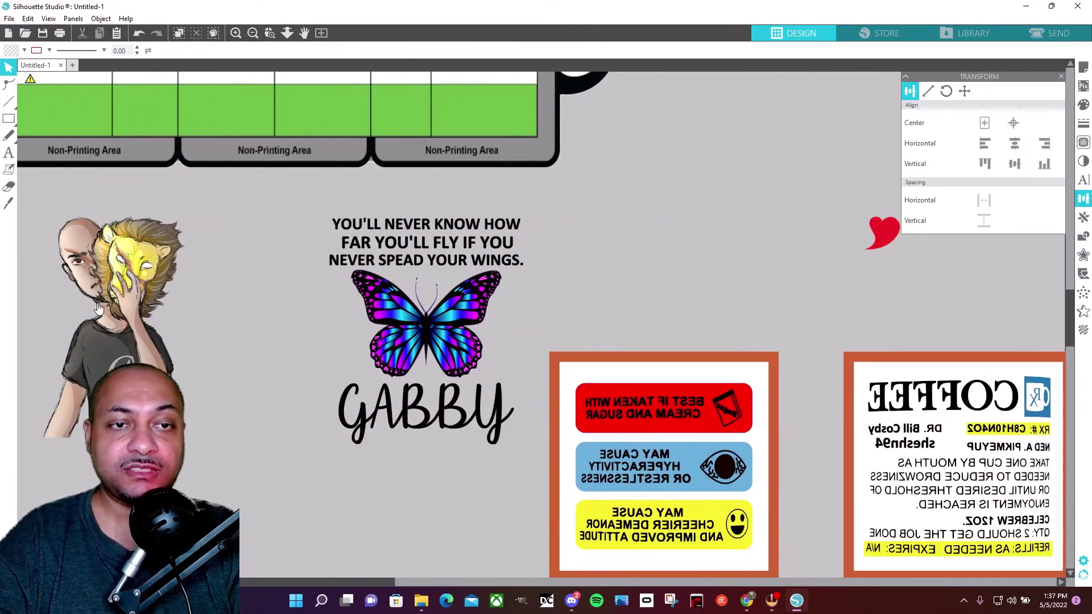
# Step: Align the lion-mask figure and the butterfly design vertically by their middles and group them into one design
pyautogui.click(116, 310)
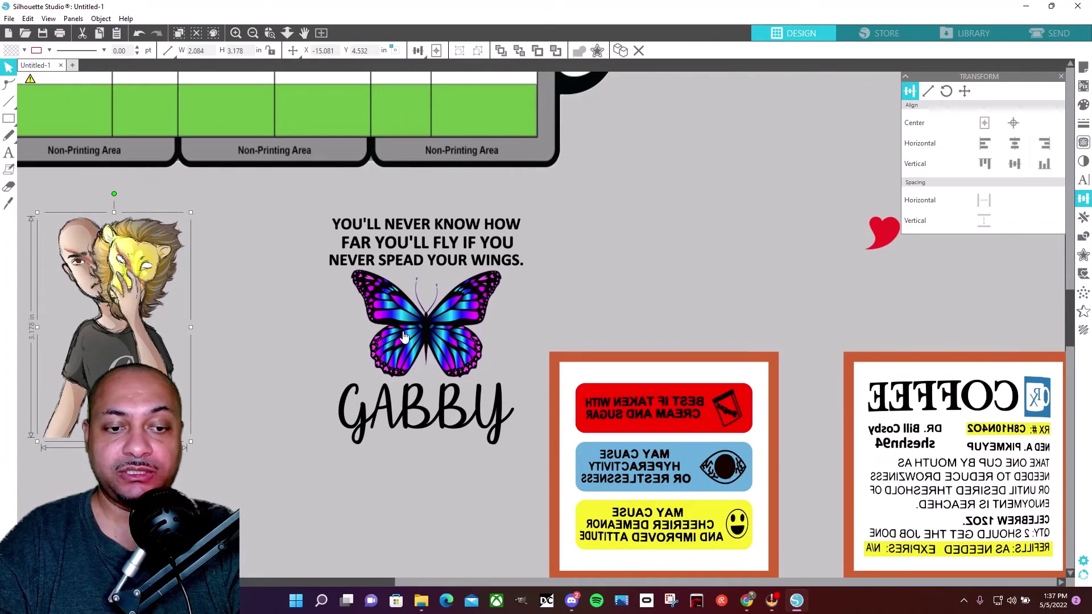
pyautogui.keyDown('shift'); pyautogui.click(421, 323); pyautogui.keyUp('shift')
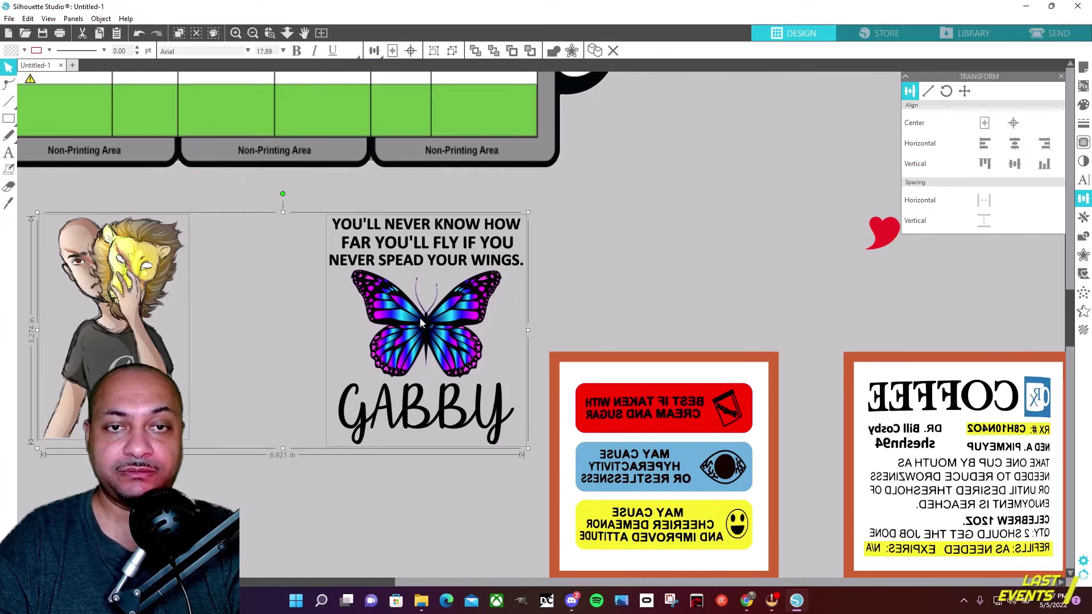
pyautogui.click(1015, 166)
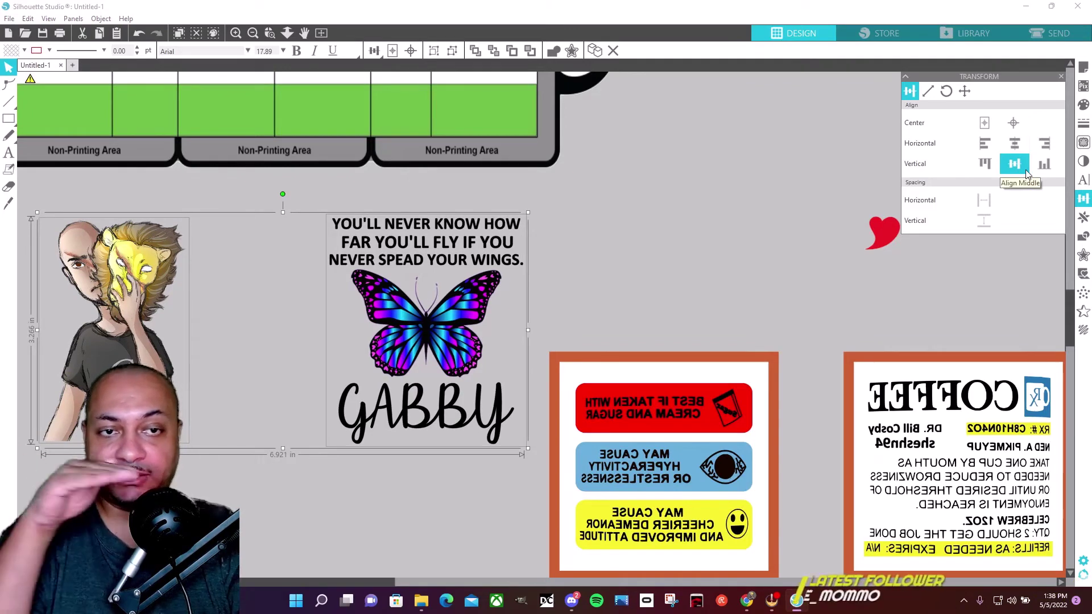
pyautogui.rightClick(432, 339)
pyautogui.click(475, 215)
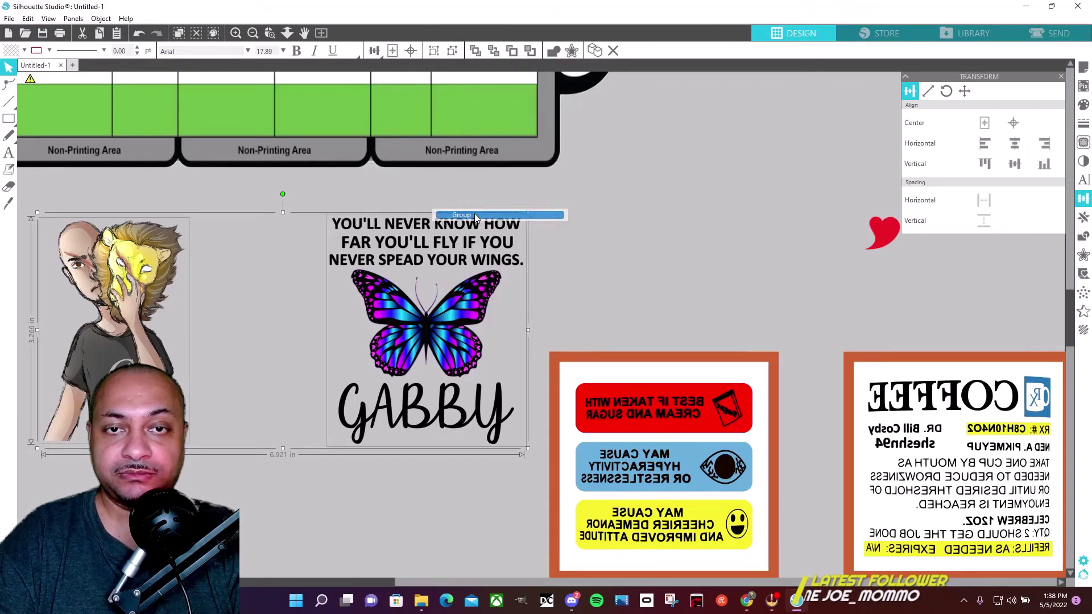
# Step: Overlay the grouped design on the mug template to check the fit, and return it to the space just below the template
pyautogui.moveTo(415, 325); pyautogui.dragTo(502, 232)
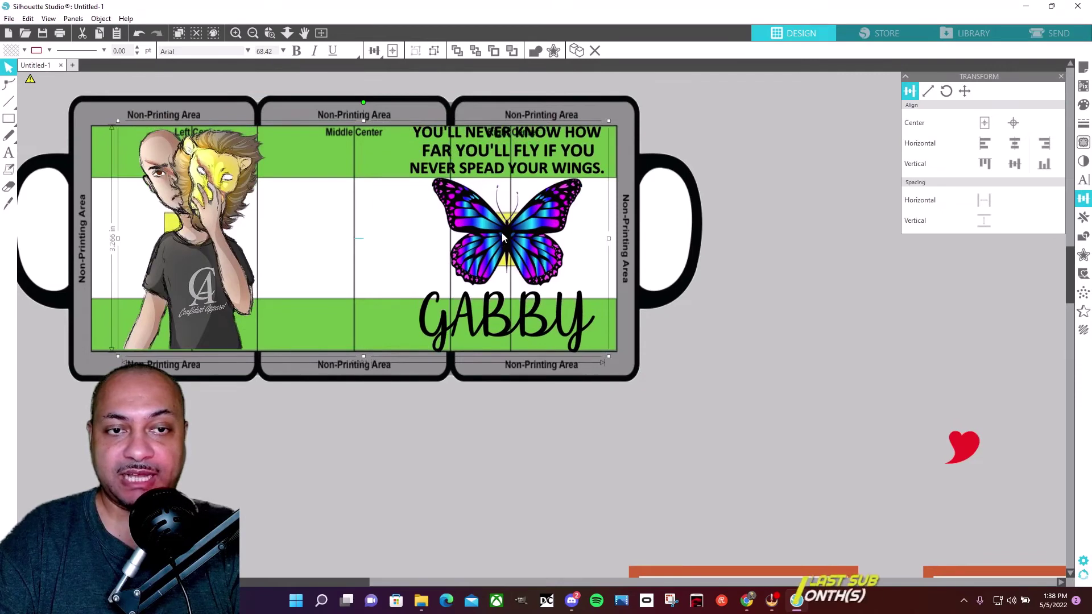
pyautogui.hotkey('ctrl', 'z')
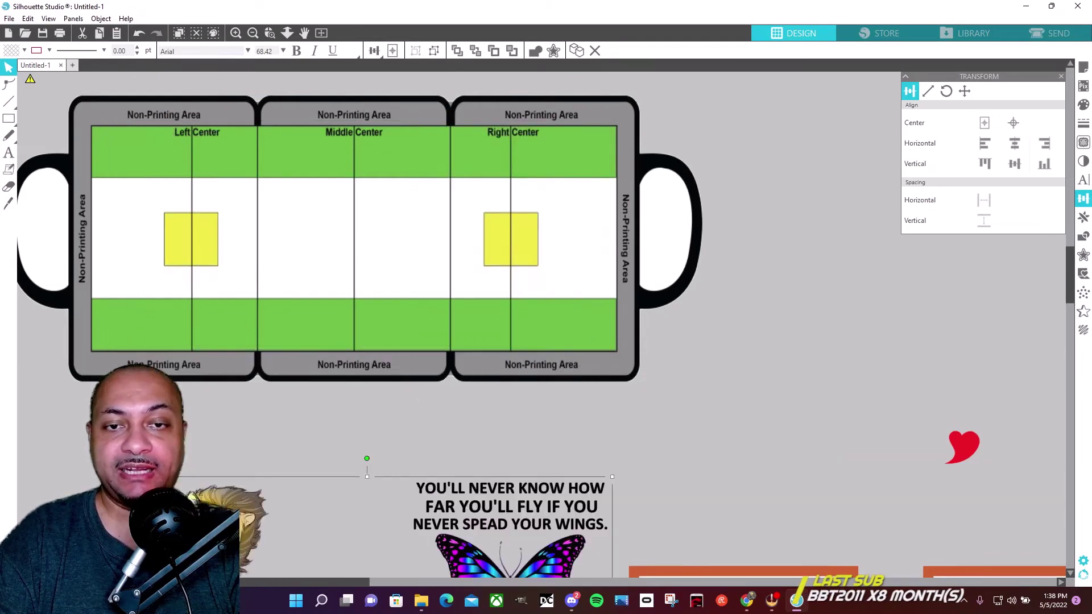
pyautogui.scroll(-5, 468, 429)
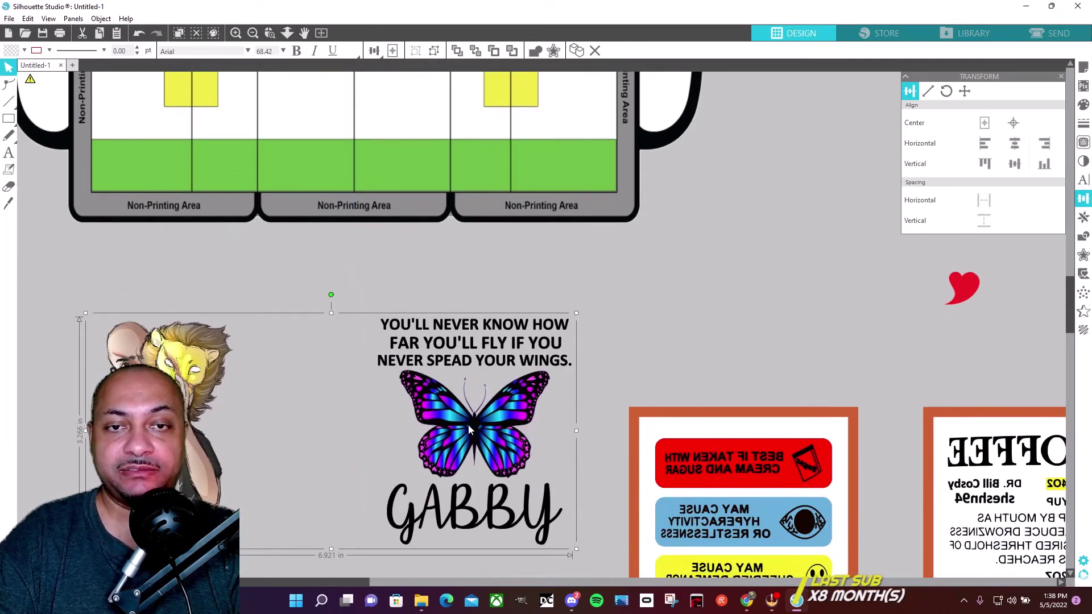
pyautogui.moveTo(468, 426); pyautogui.dragTo(464, 383)
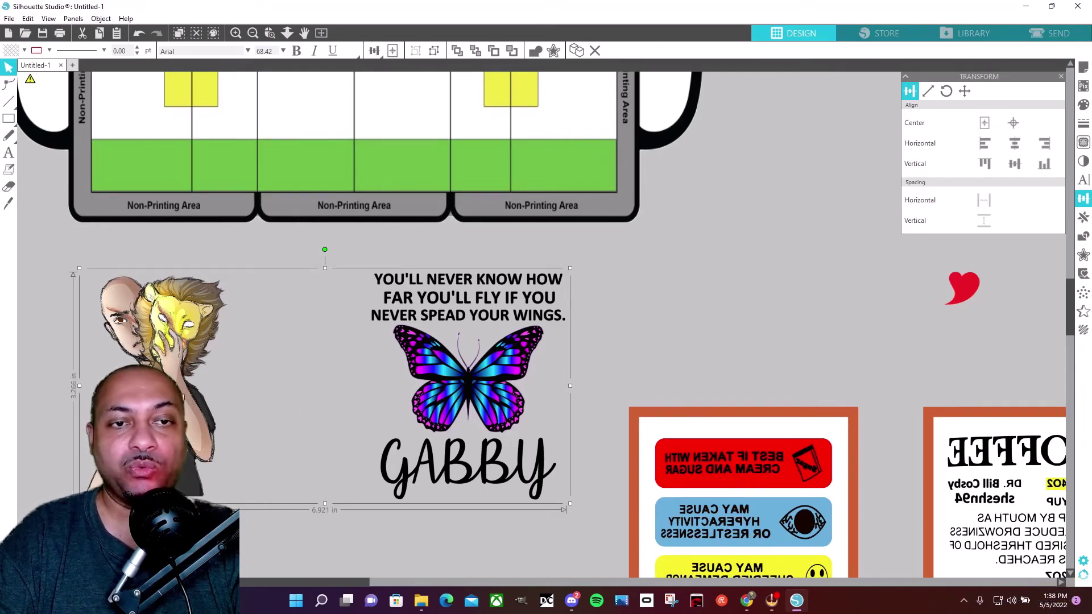
# Step: Shrink the red heart and place it just above the last letter of the script name
pyautogui.click(681, 274)
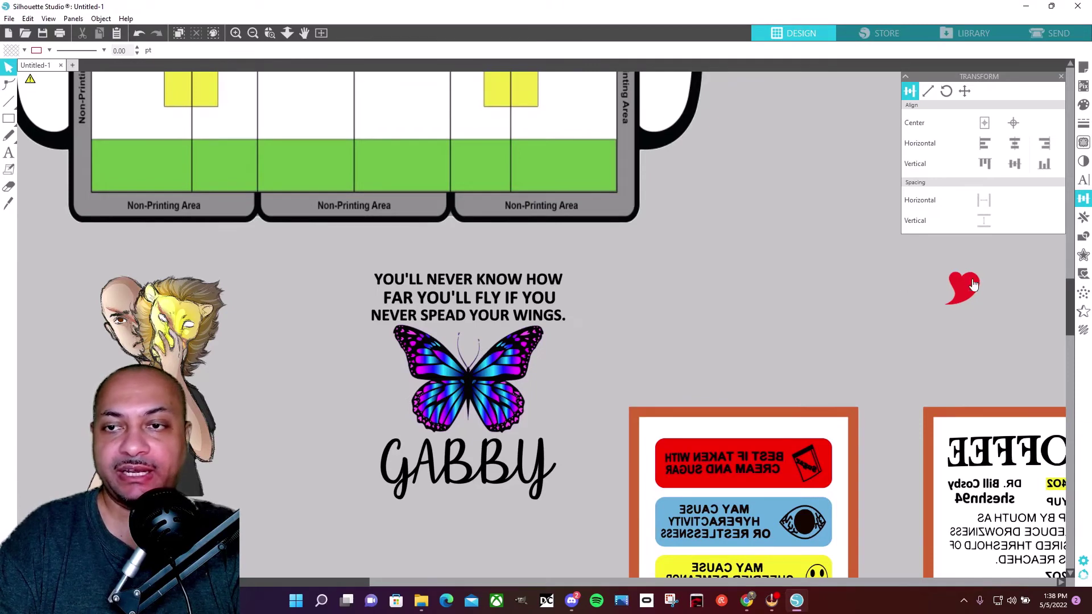
pyautogui.moveTo(974, 285); pyautogui.dragTo(565, 395)
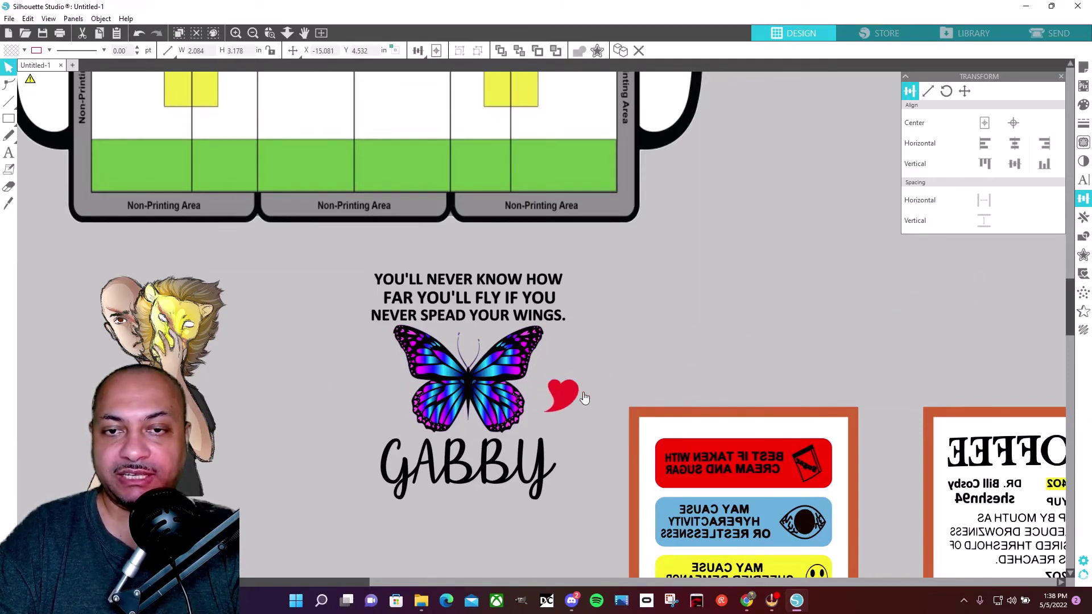
pyautogui.click(567, 402)
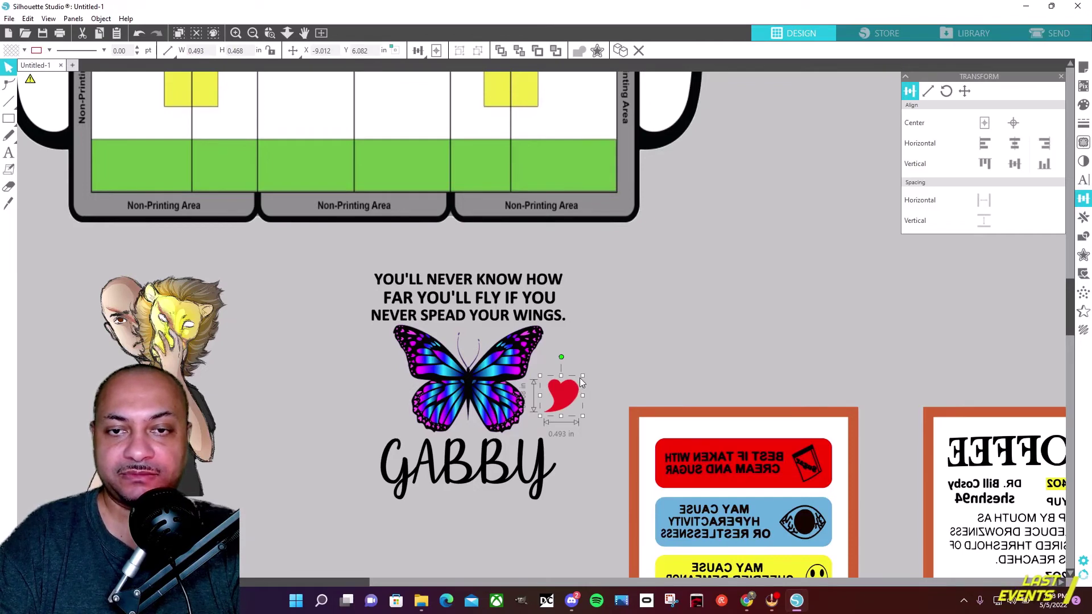
pyautogui.moveTo(564, 398); pyautogui.dragTo(546, 432)
pyautogui.click(633, 355)
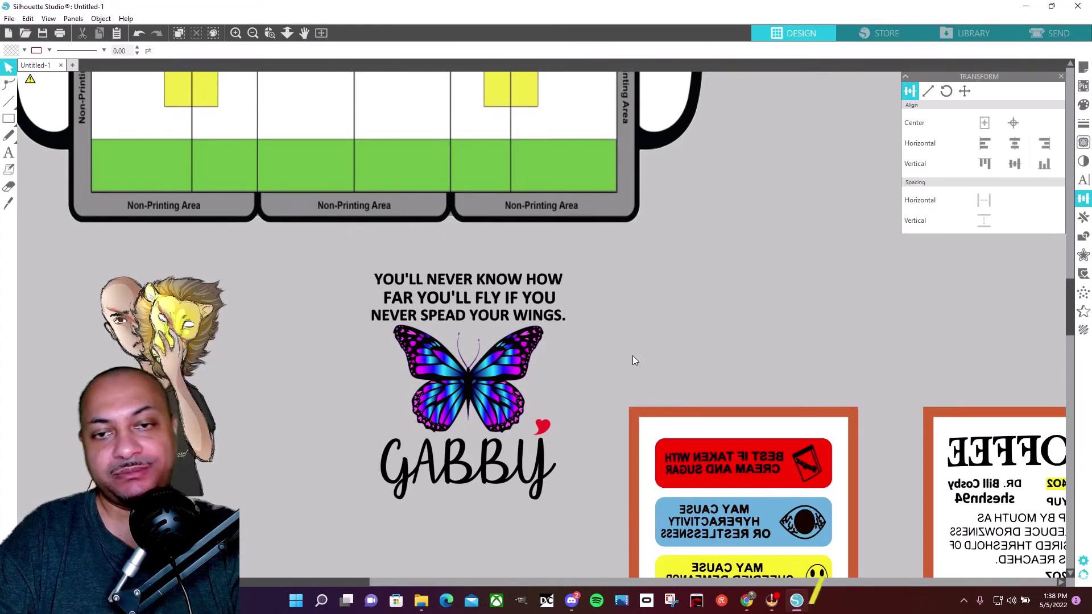
# Step: Select the red heart together with the lion-mask and butterfly design and group them
pyautogui.moveTo(556, 534); pyautogui.dragTo(443, 277)
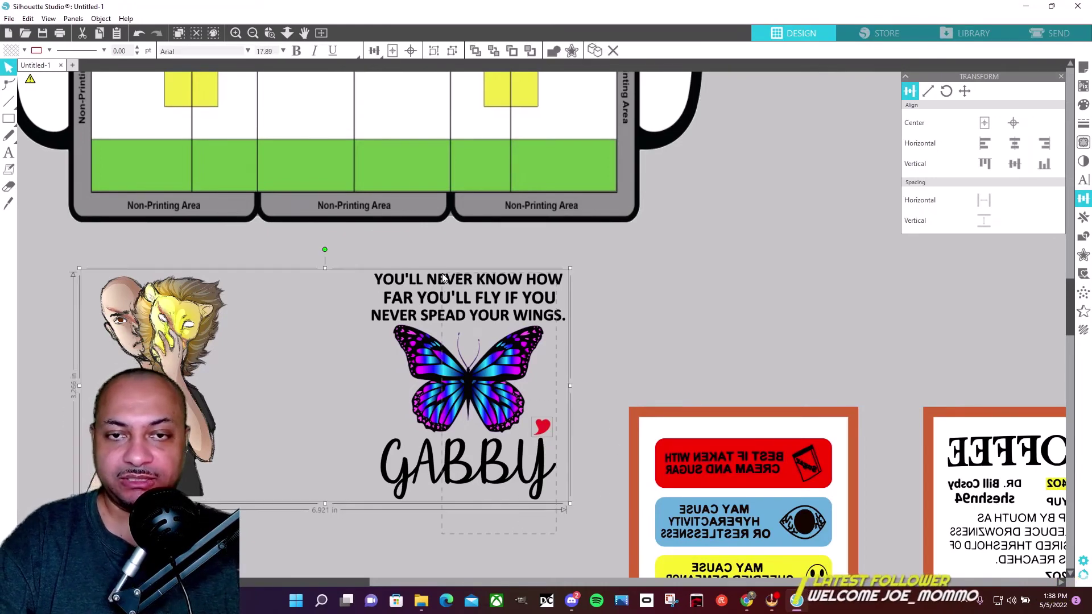
pyautogui.rightClick(458, 306)
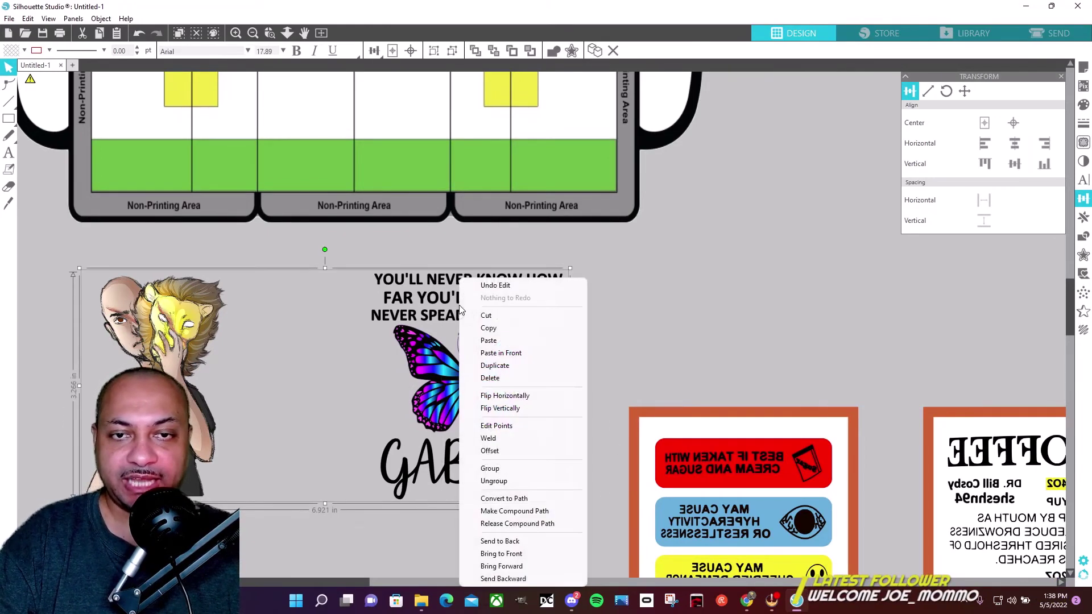
pyautogui.click(509, 471)
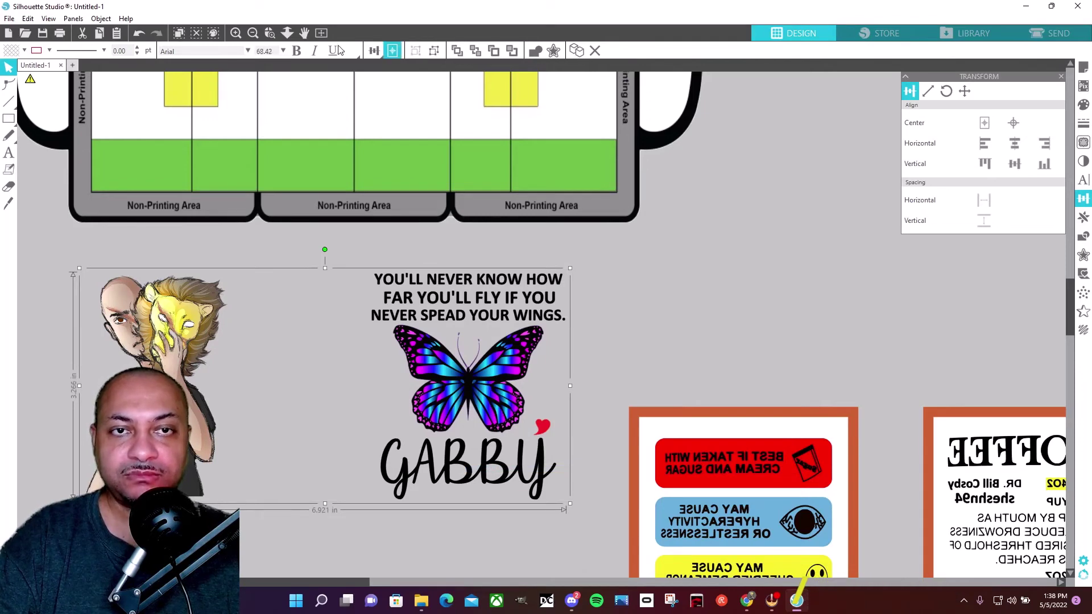
# Step: Move the complete grouped mug design to the empty area between the mug template and the page
pyautogui.click(253, 33)
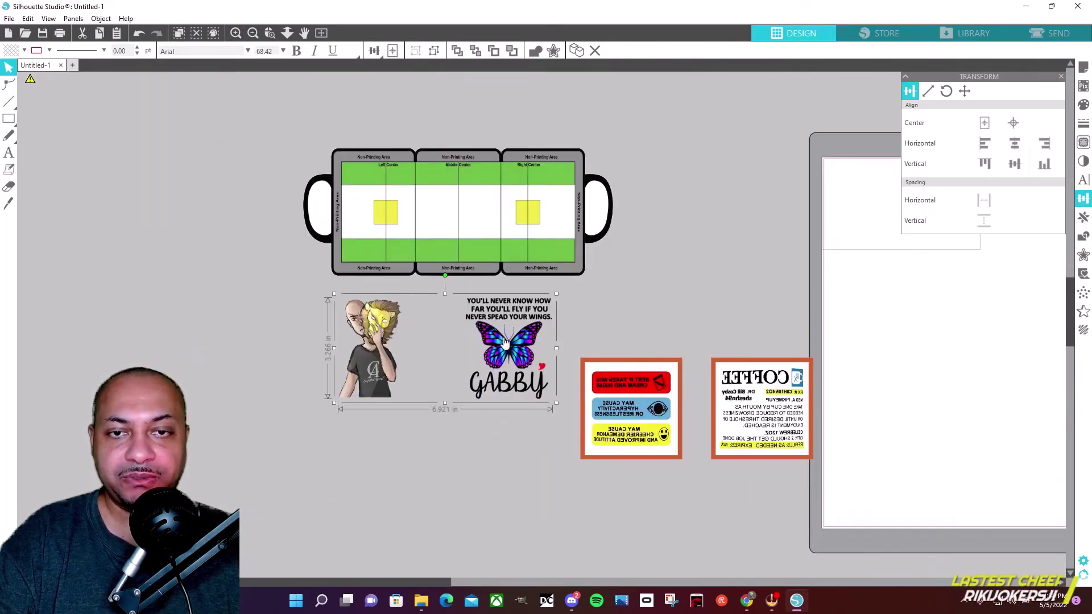
pyautogui.moveTo(500, 358); pyautogui.dragTo(752, 227)
pyautogui.moveTo(751, 228); pyautogui.dragTo(752, 228)
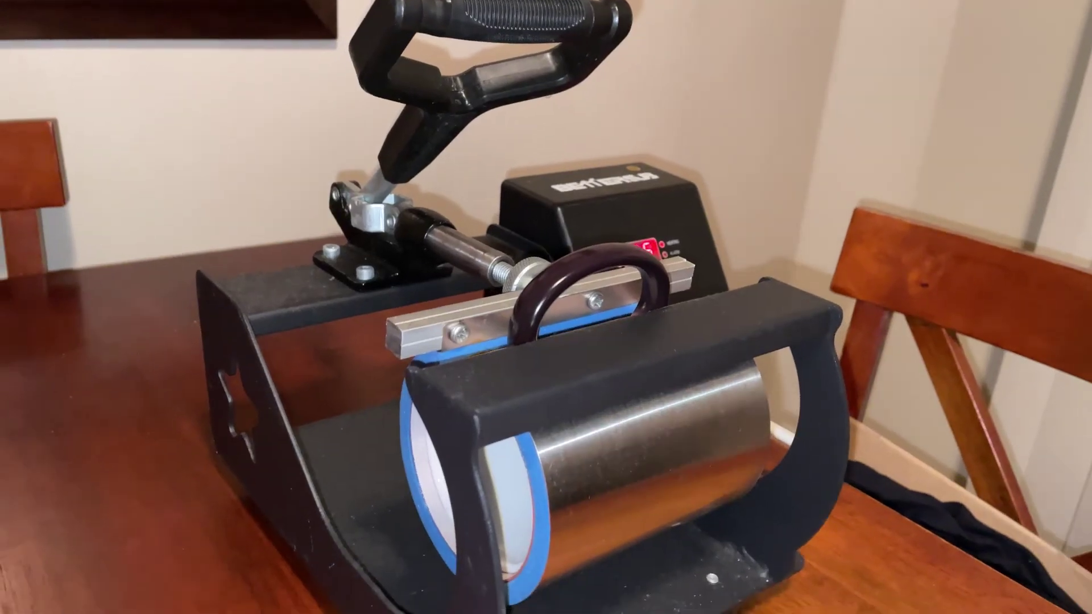